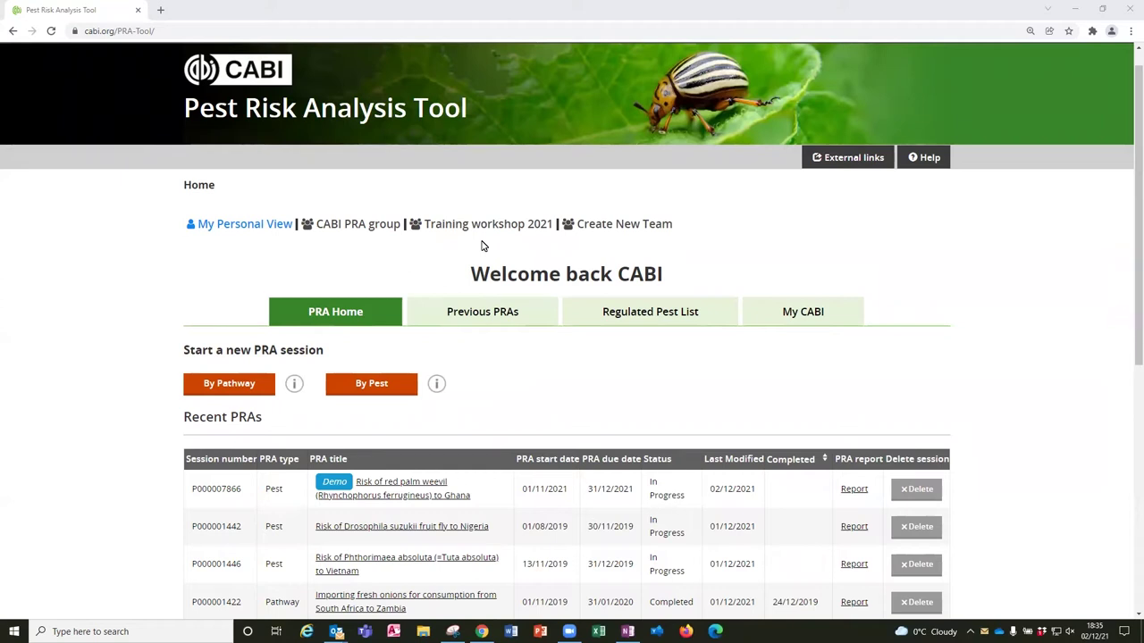
- Scroll down the PRA Home page to the Start a new PRA session options
scroll(518, 403, "down", 1)
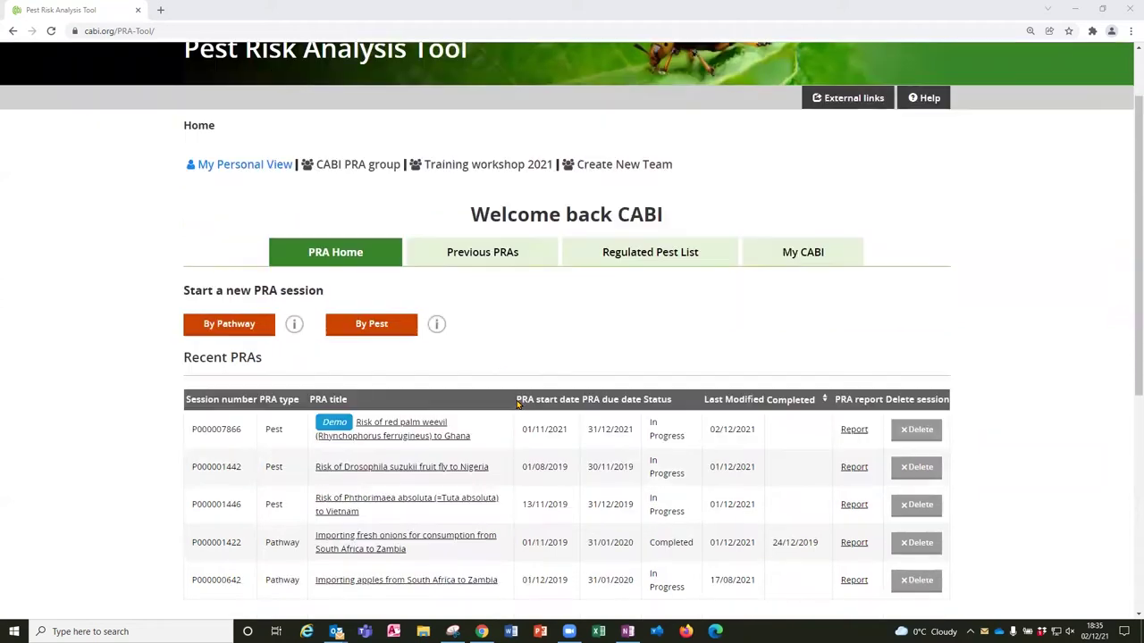
- Start a By Pest PRA with Rhynchophorus ferrugineus (red palm weevil) as its pest
left_click(376, 326)
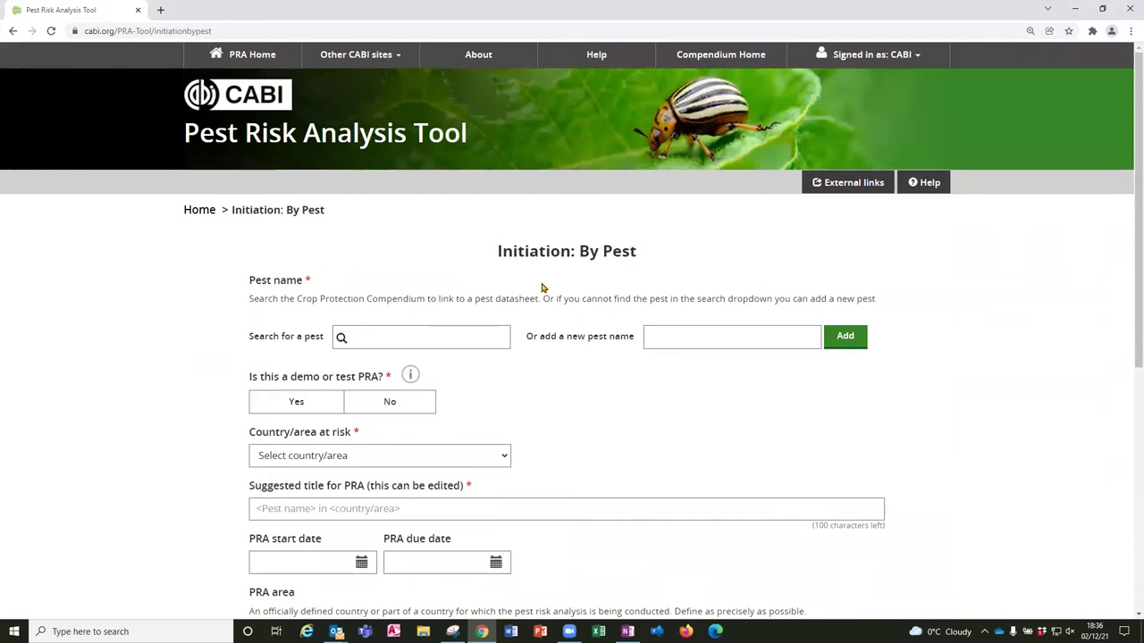
left_click(370, 332)
type("red palm")
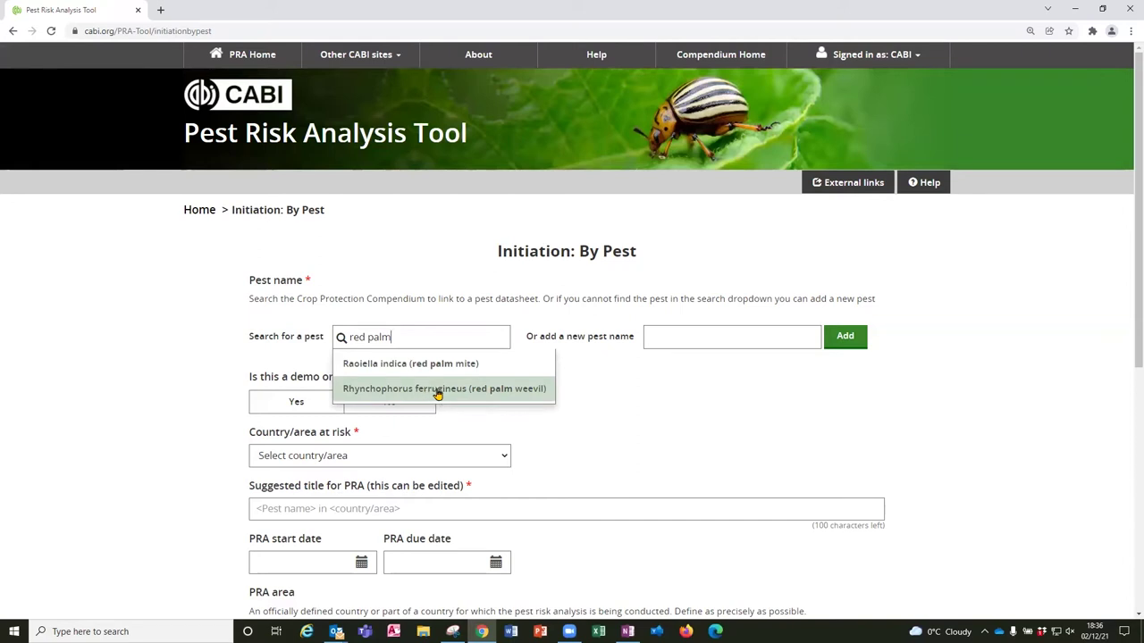
left_click(442, 391)
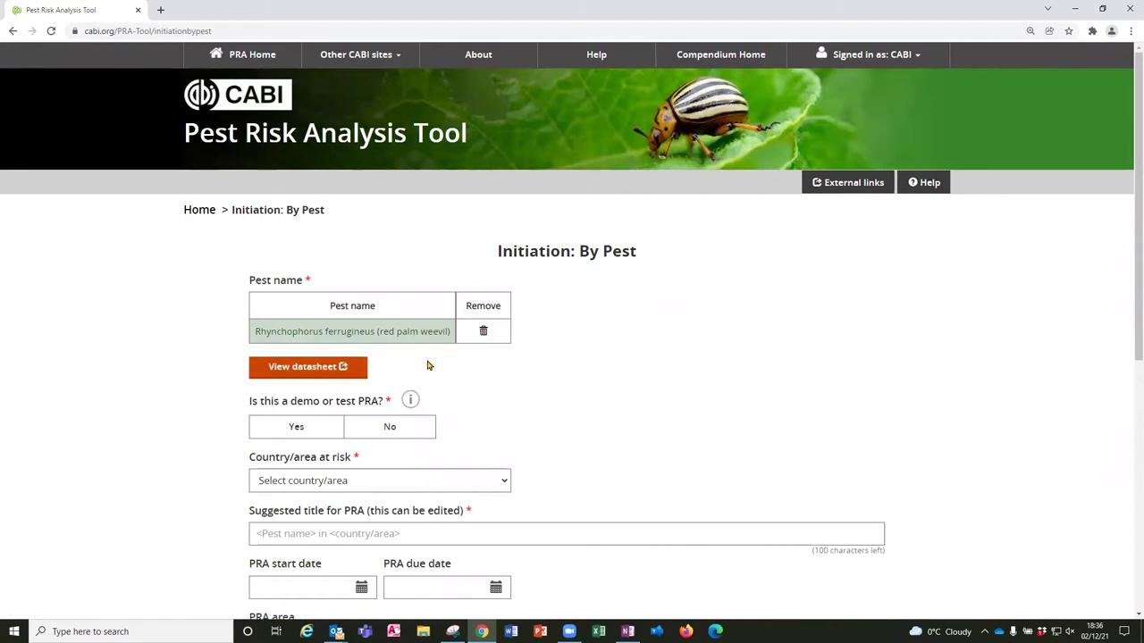
- Mark the PRA as a demo for Ghana, titled 'Risk of red palm weevil to Ghana'
scroll(427, 365, "down", 1)
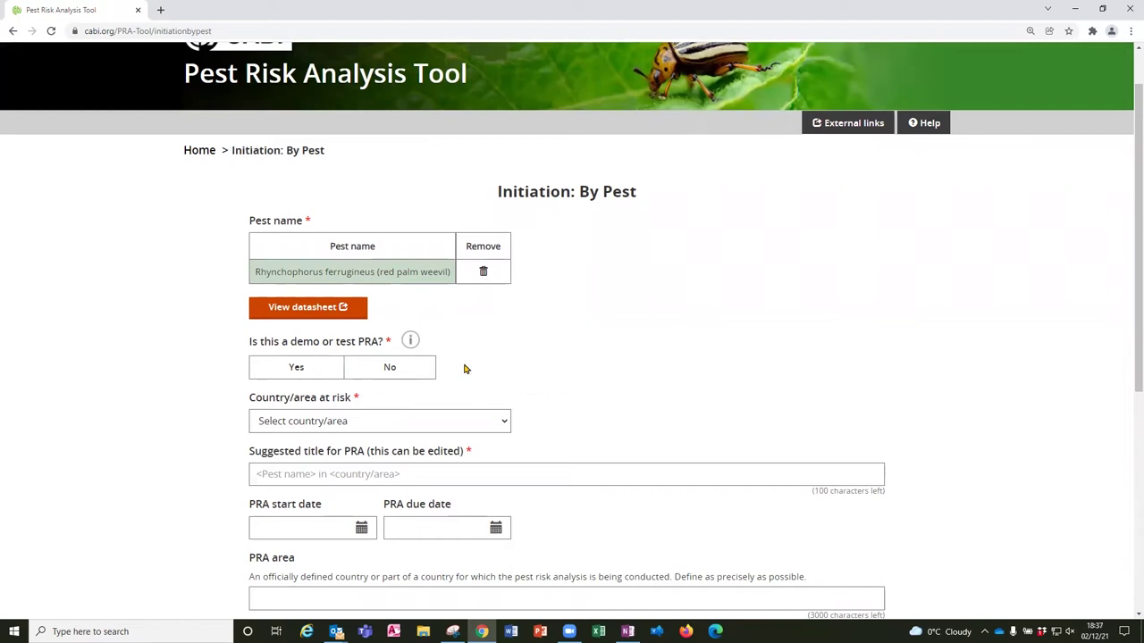
left_click(319, 374)
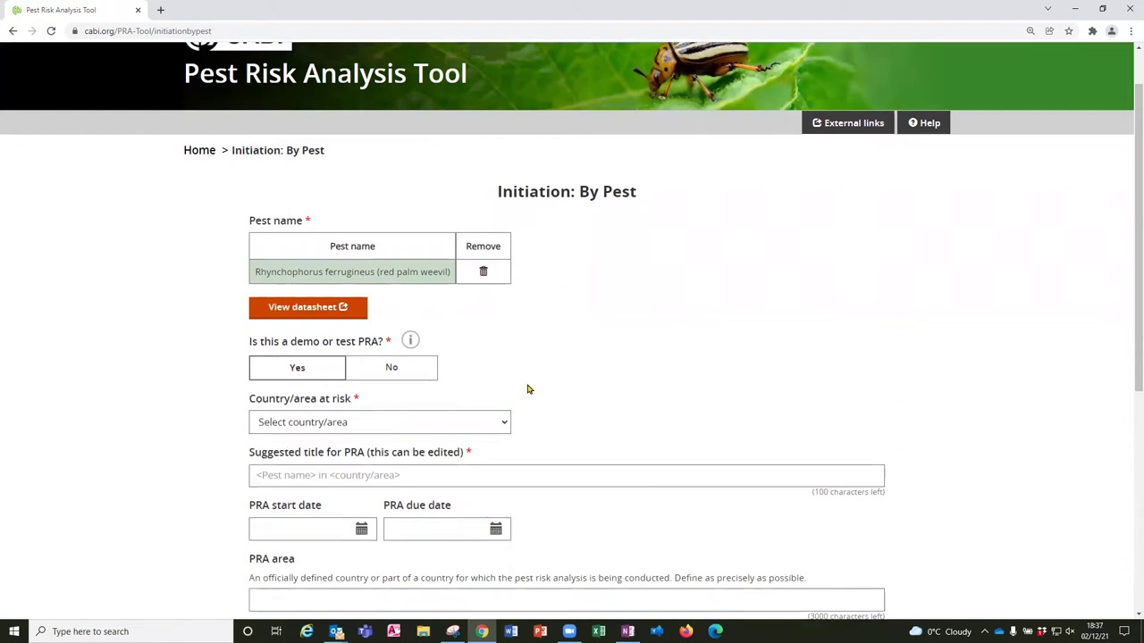
scroll(540, 382, "down", 1)
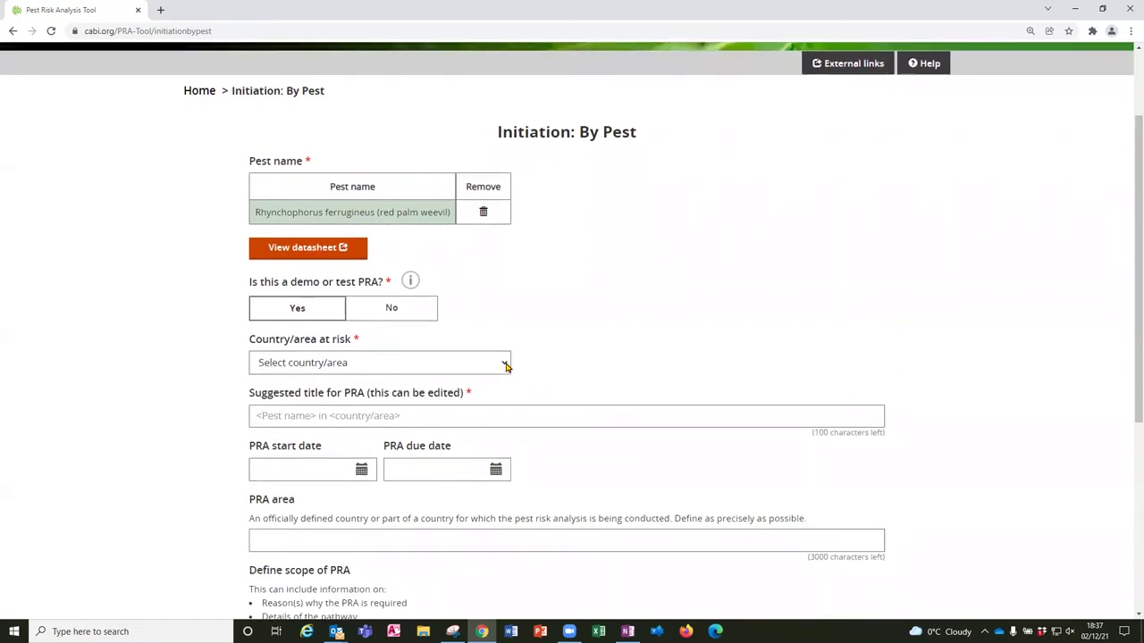
left_click(505, 365)
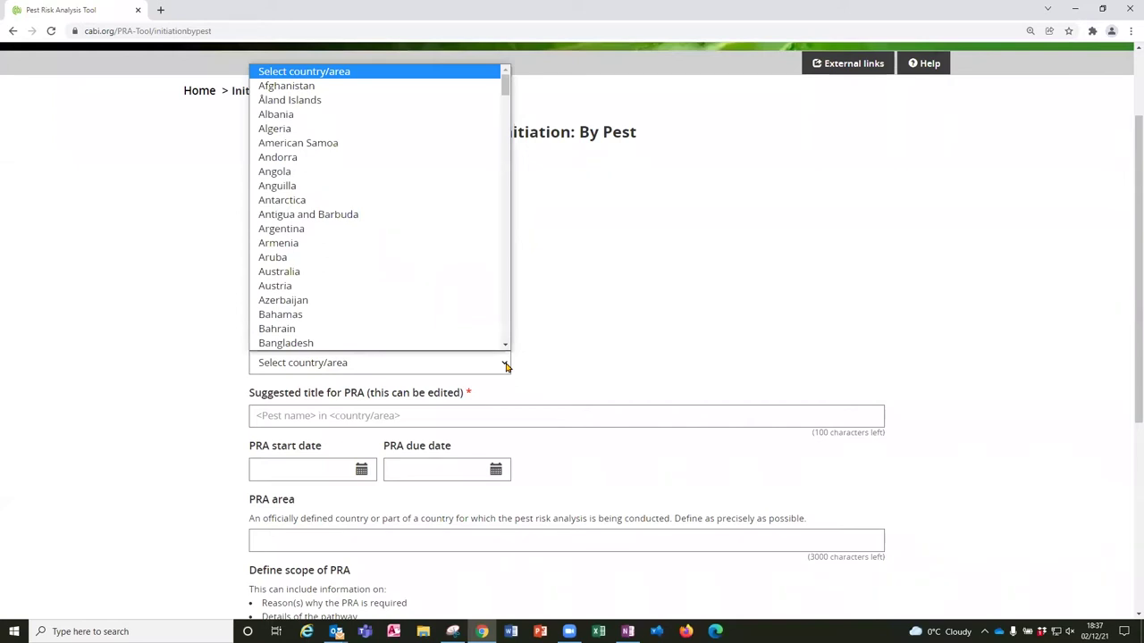
type("gh")
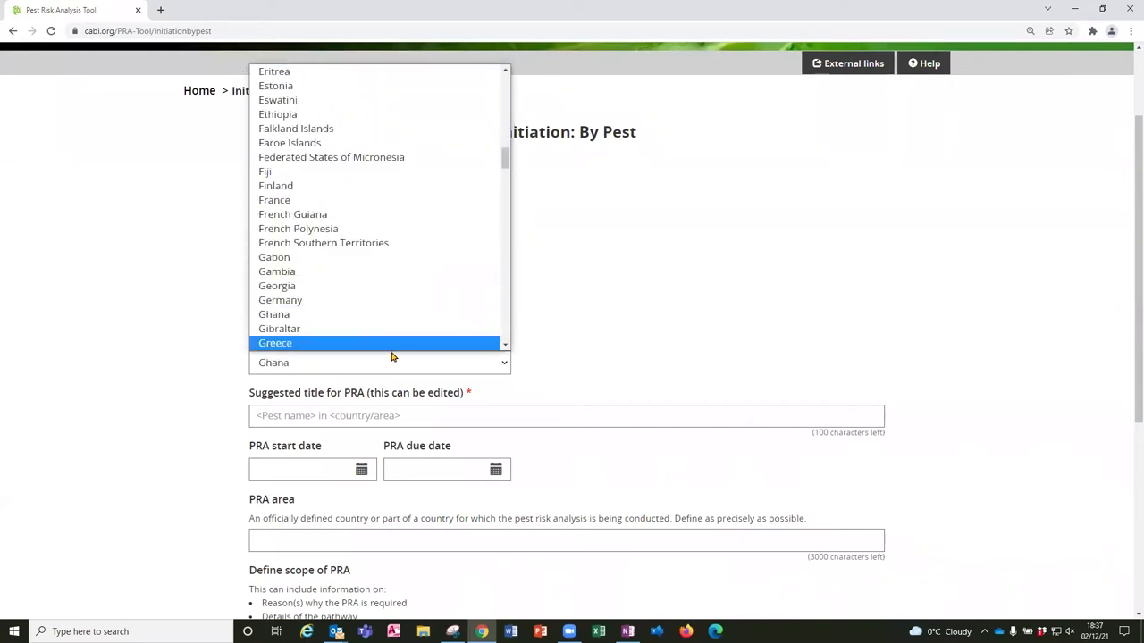
scroll(384, 344, "down", 3)
left_click(288, 250)
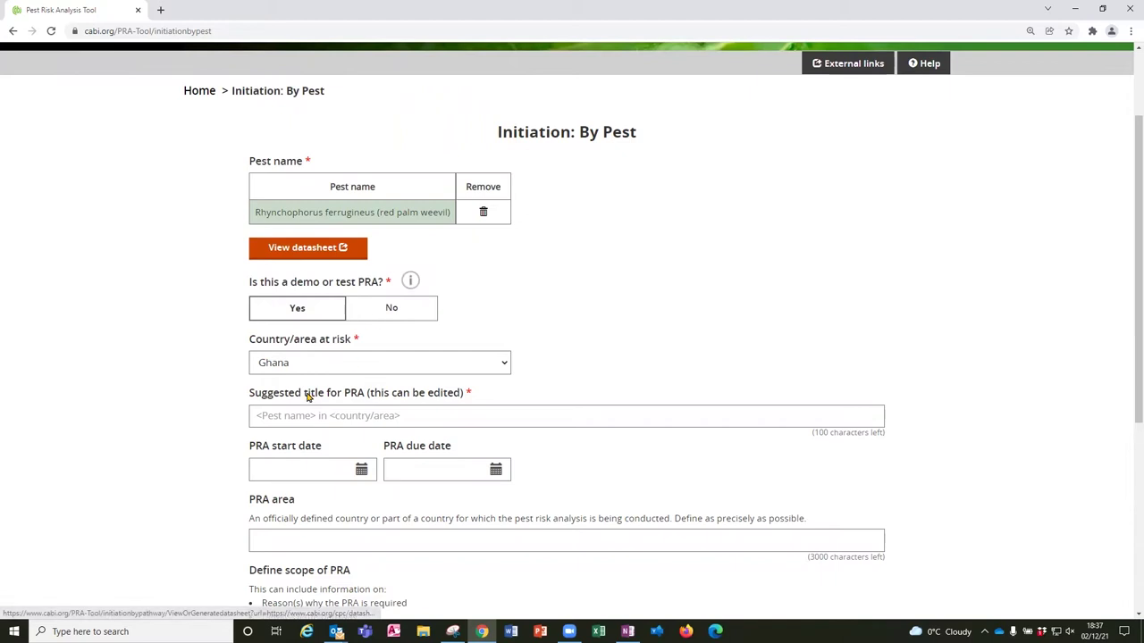
left_click(371, 420)
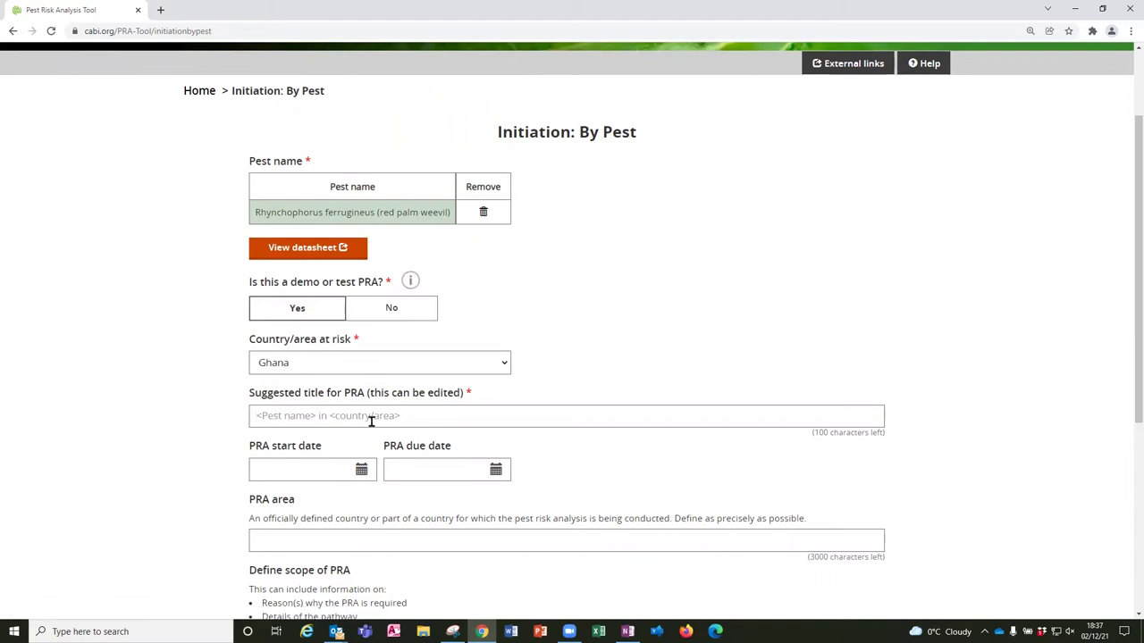
type("Risk of red palm weevil to Ghana")
- Set the PRA start date to 02/Dec/2021 and the due date to 31/Dec/2021
scroll(611, 422, "down", 2)
scroll(611, 422, "down", 1)
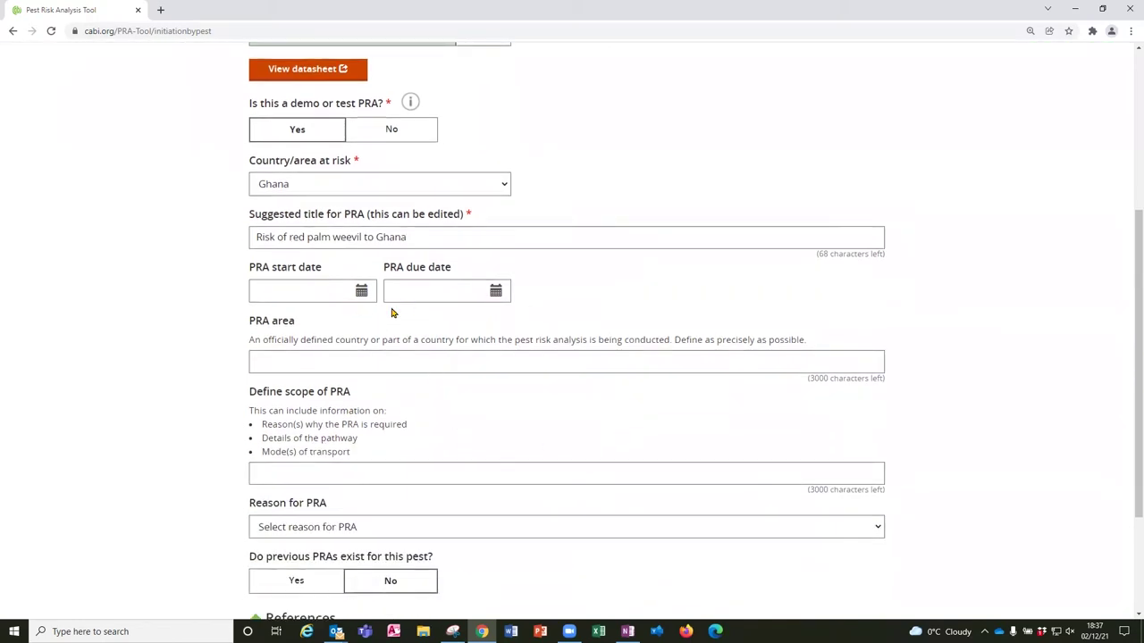
left_click(361, 291)
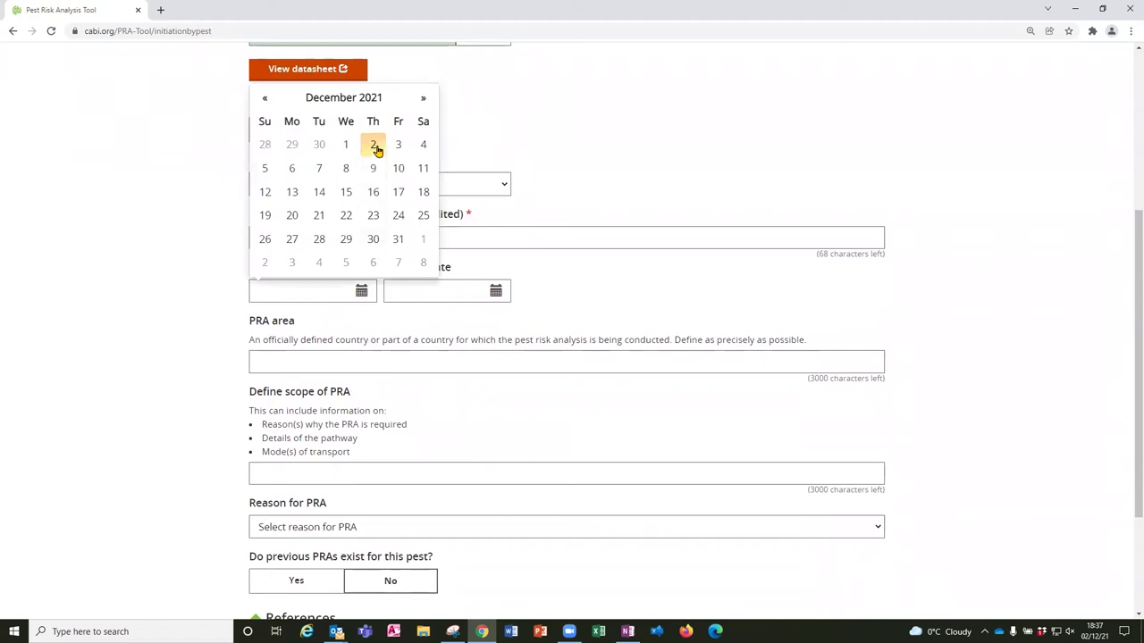
left_click(373, 145)
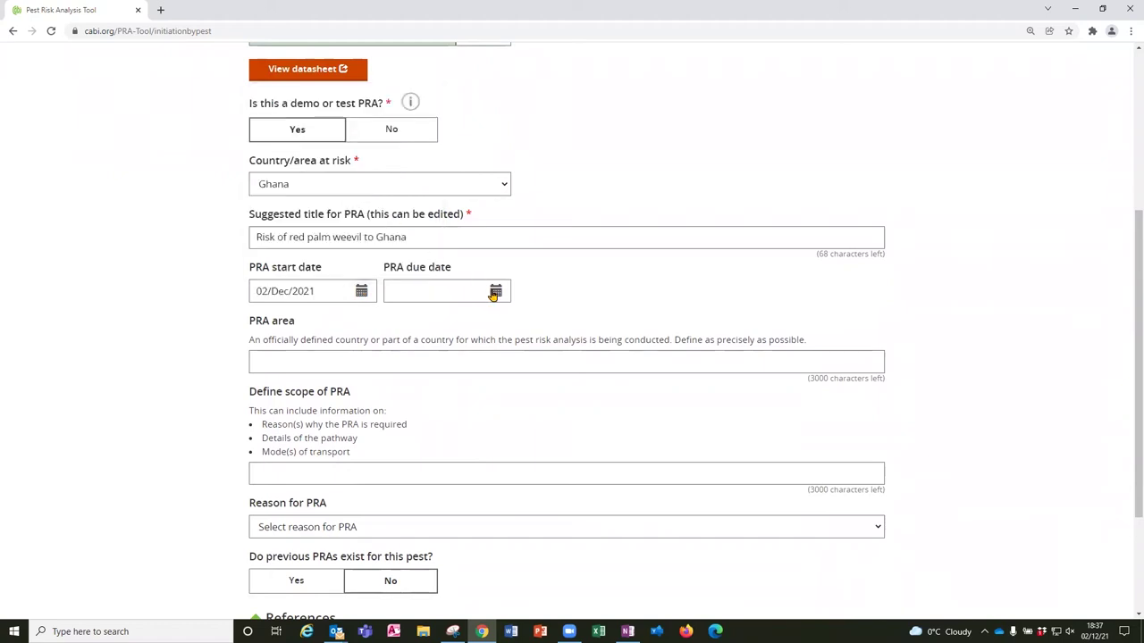
left_click(495, 292)
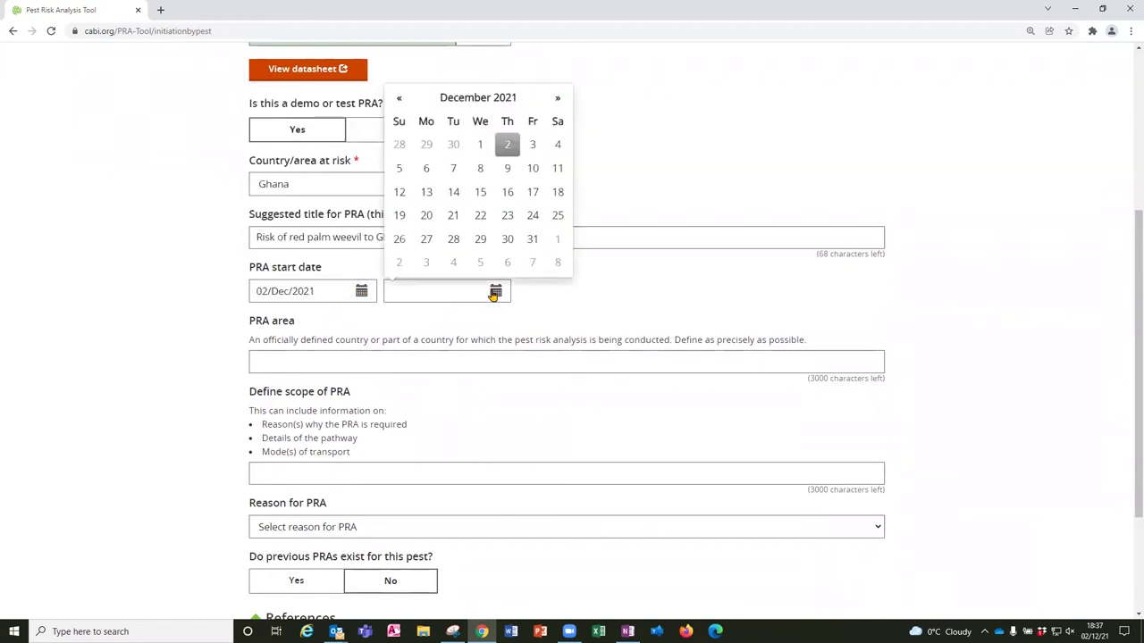
left_click(532, 239)
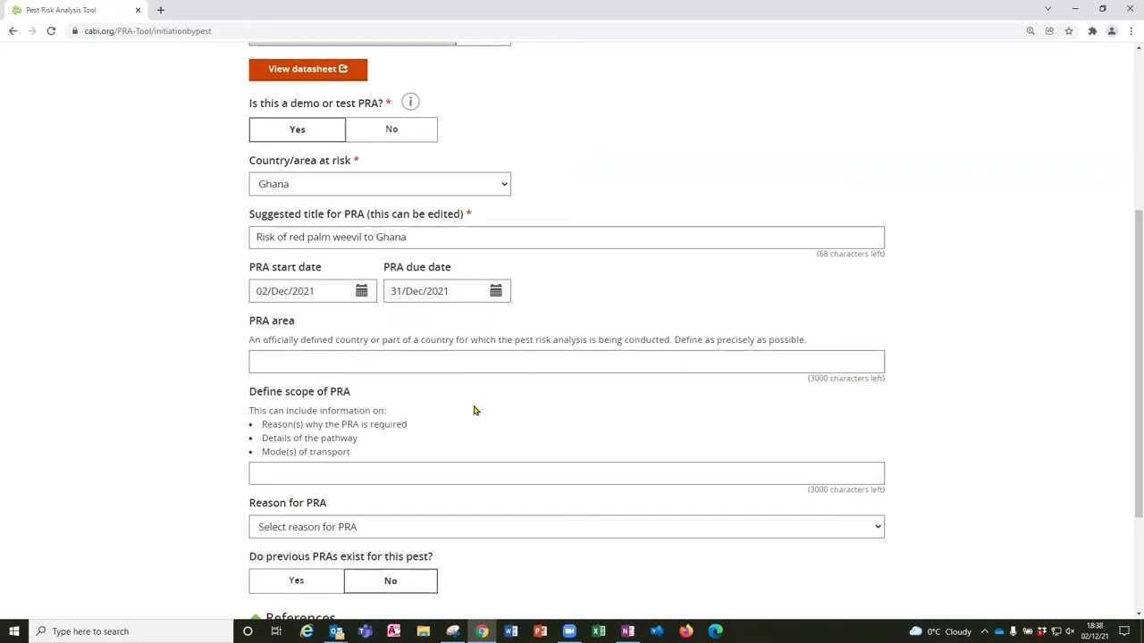
- Choose 'The pest has been identified through horizon scanning' as the reason for the PRA
scroll(475, 411, "down", 1)
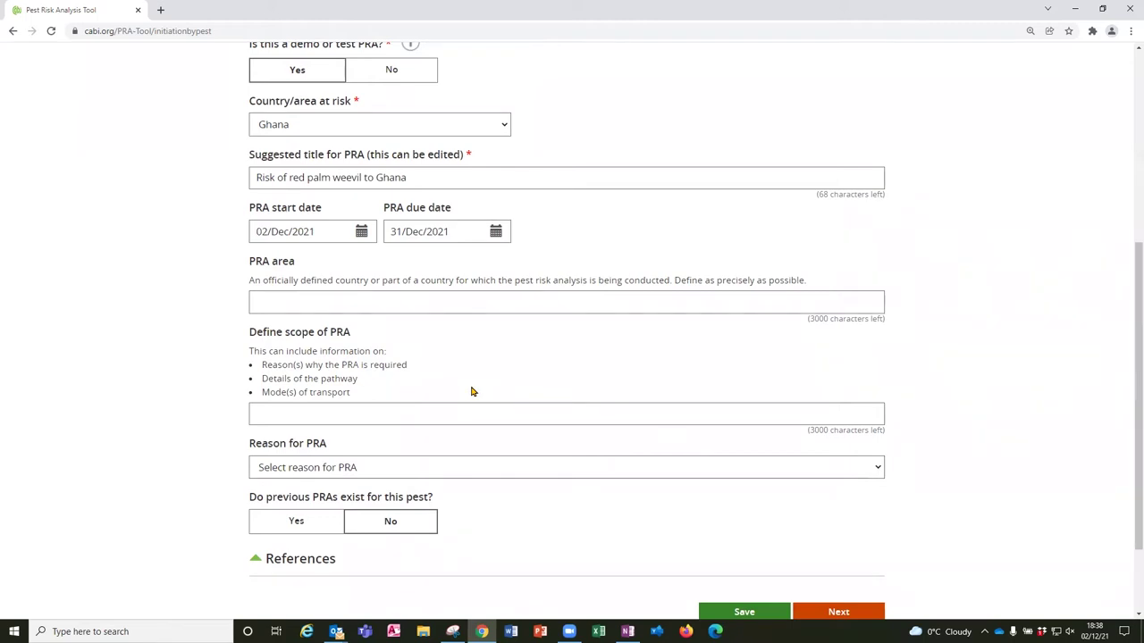
scroll(472, 391, "down", 1)
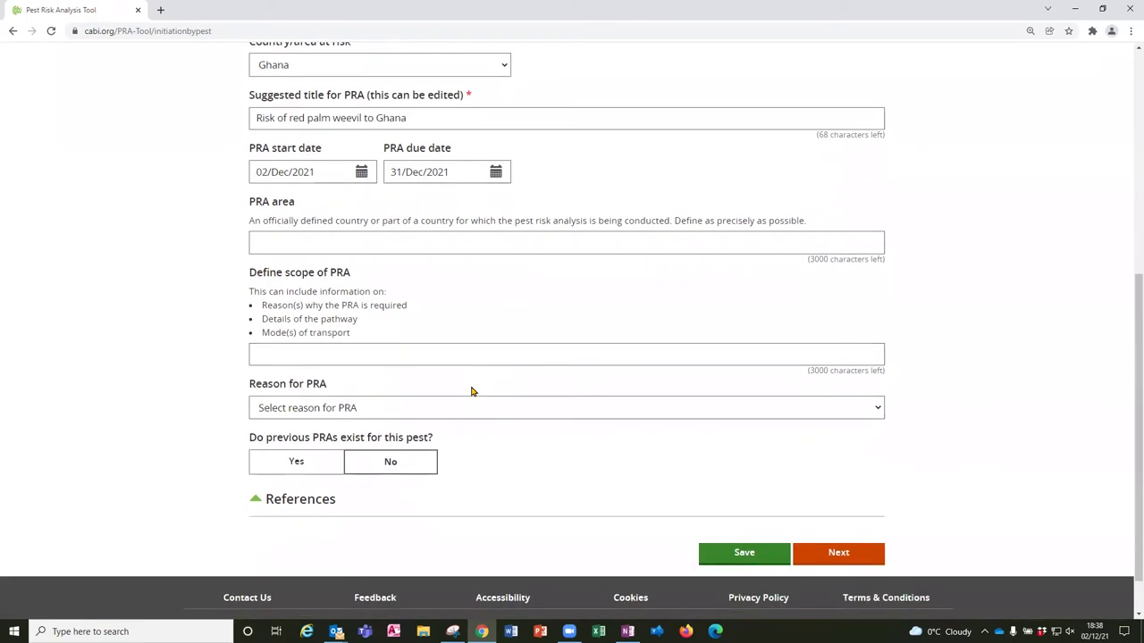
left_click(875, 408)
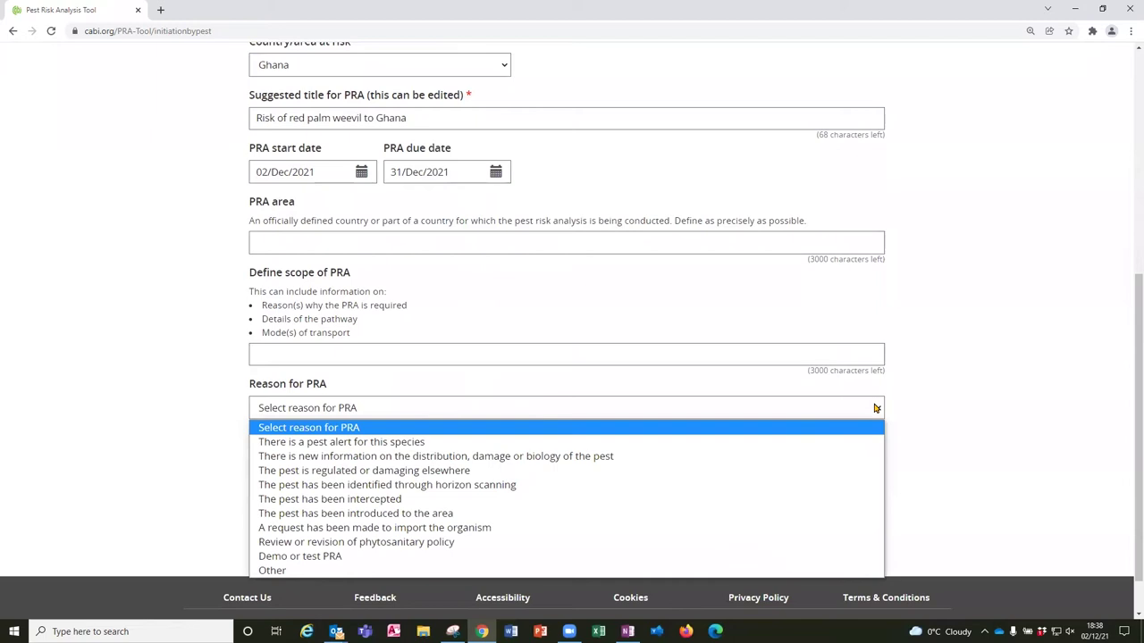
left_click(419, 485)
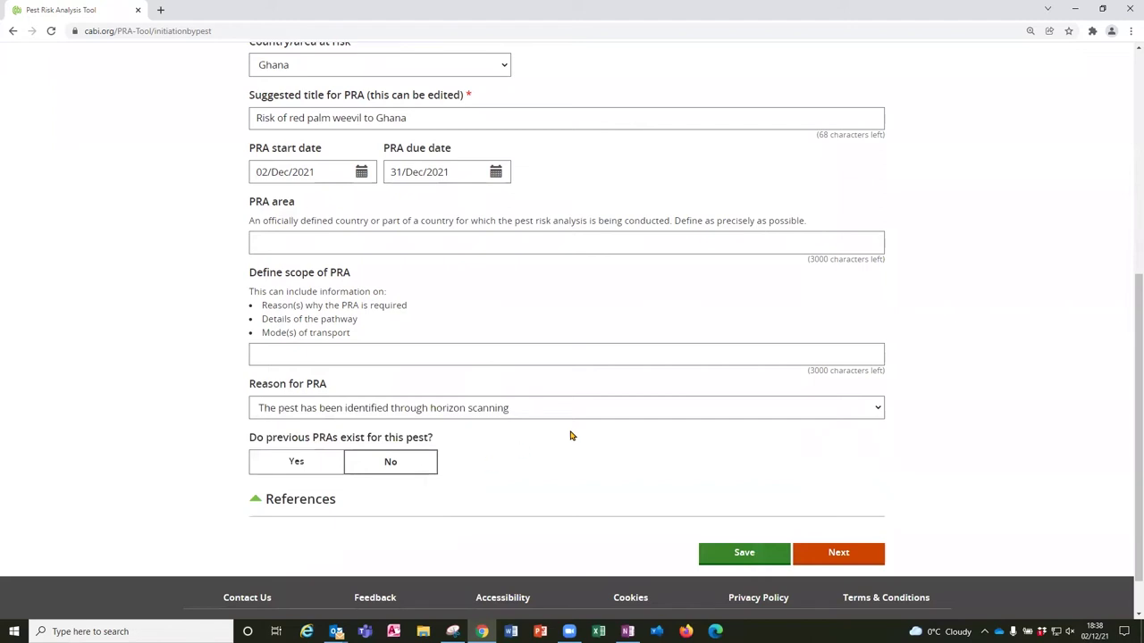
- Answer Yes to previous PRAs and note 'Tunisia PRA' in Details of other relevant PRAs
scroll(574, 443, "down", 1)
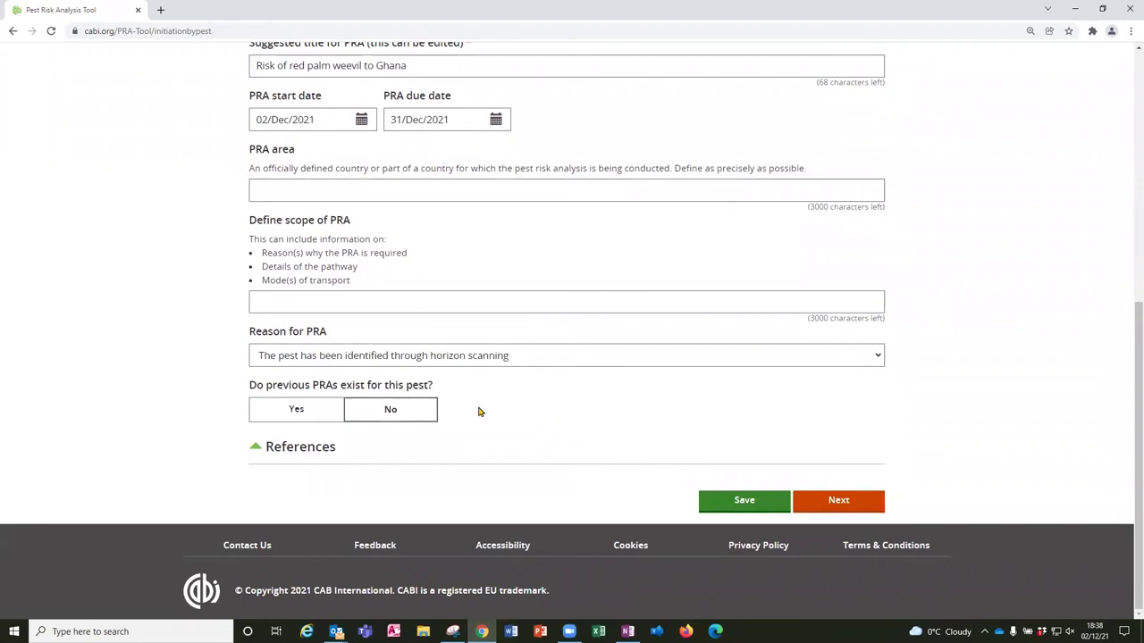
left_click(325, 417)
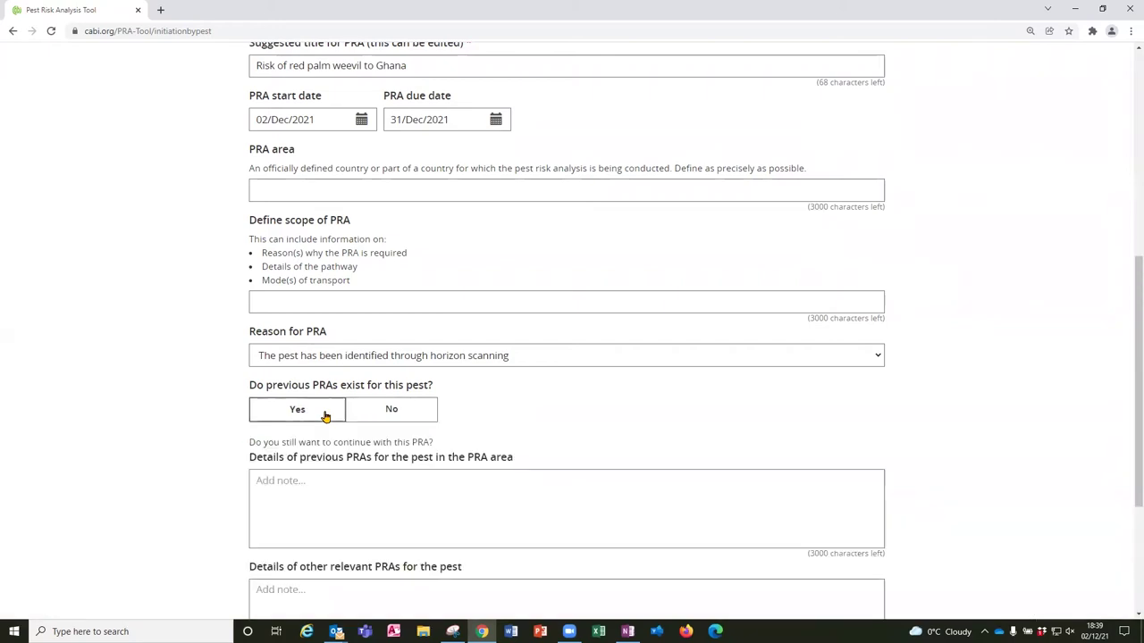
scroll(564, 411, "down", 1)
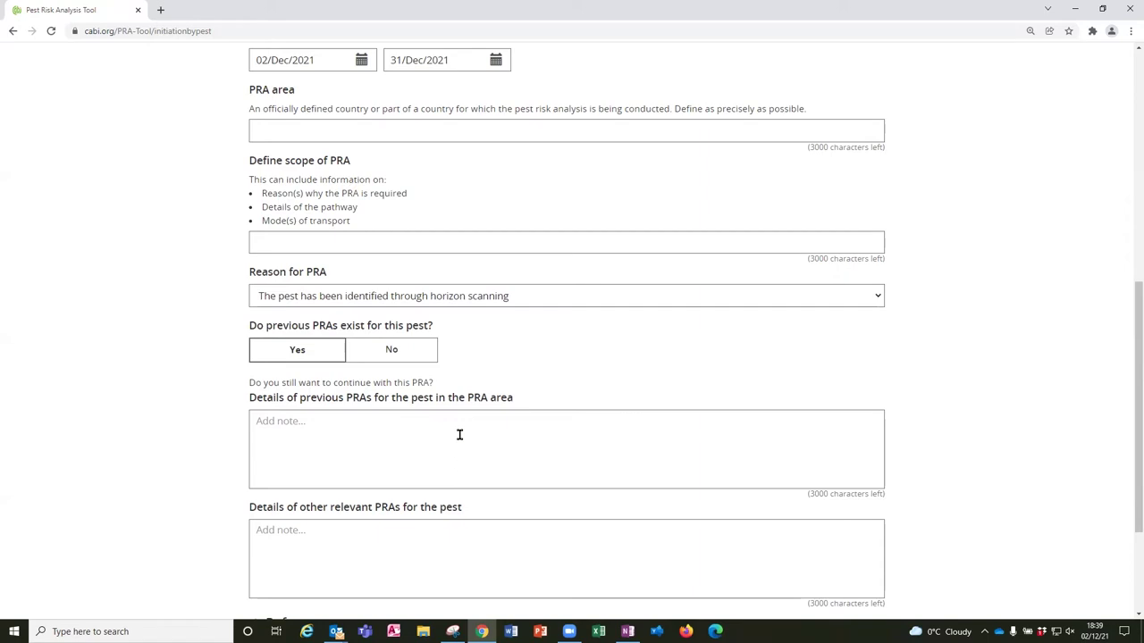
scroll(459, 434, "down", 3)
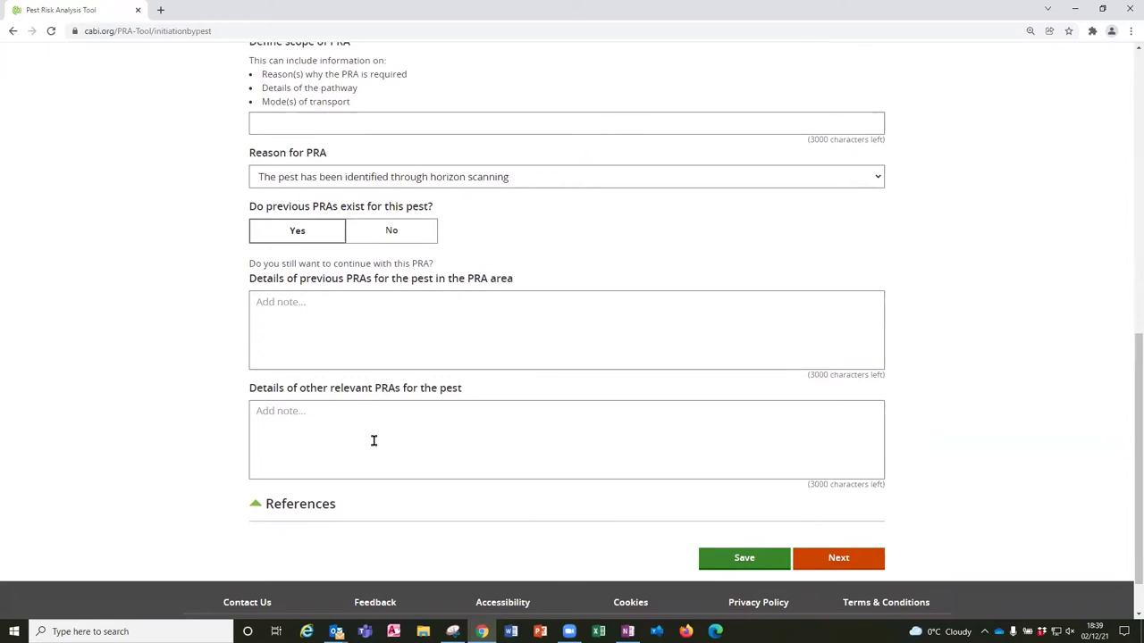
left_click(280, 417)
type("Tunisia PRA")
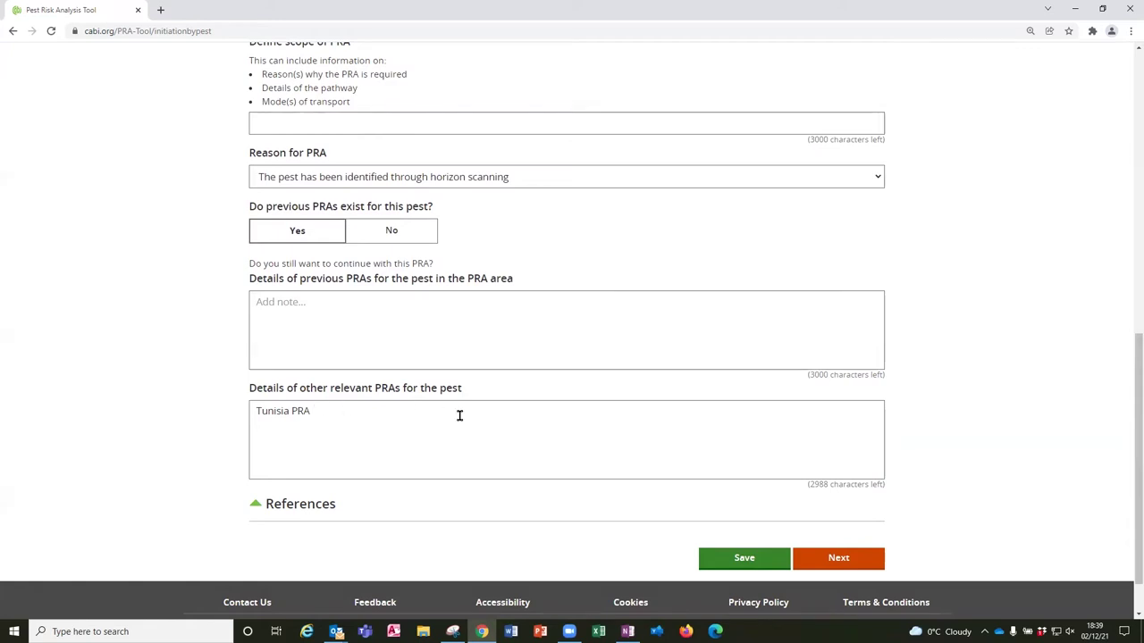
- Add the reference 'NPPO of Tunisia (2020)' in the References section
scroll(459, 415, "down", 1)
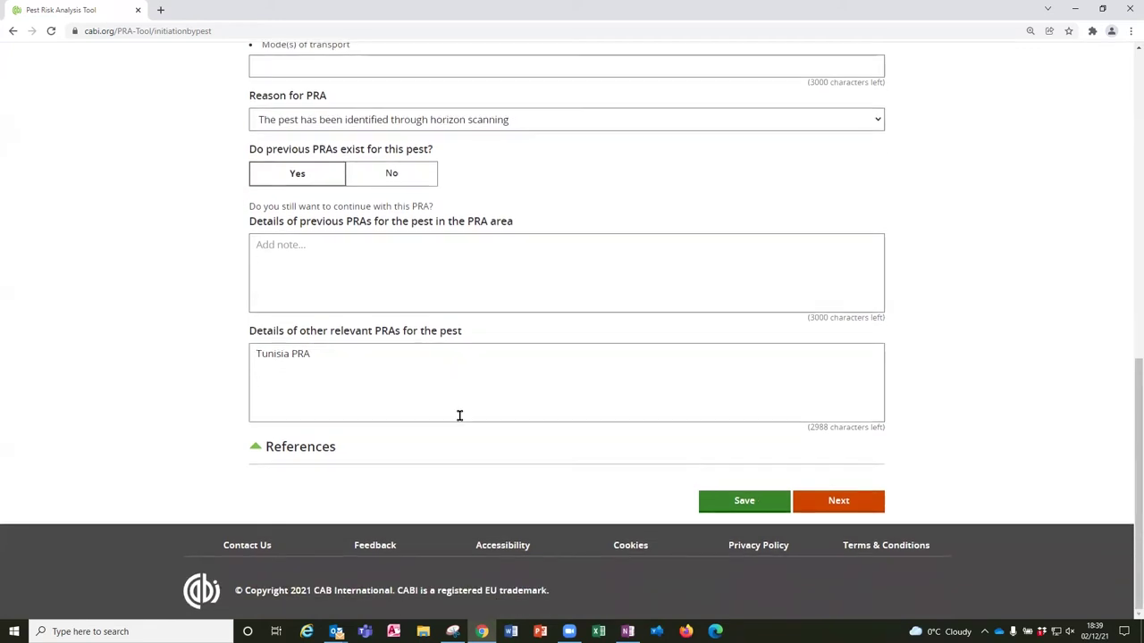
left_click(256, 450)
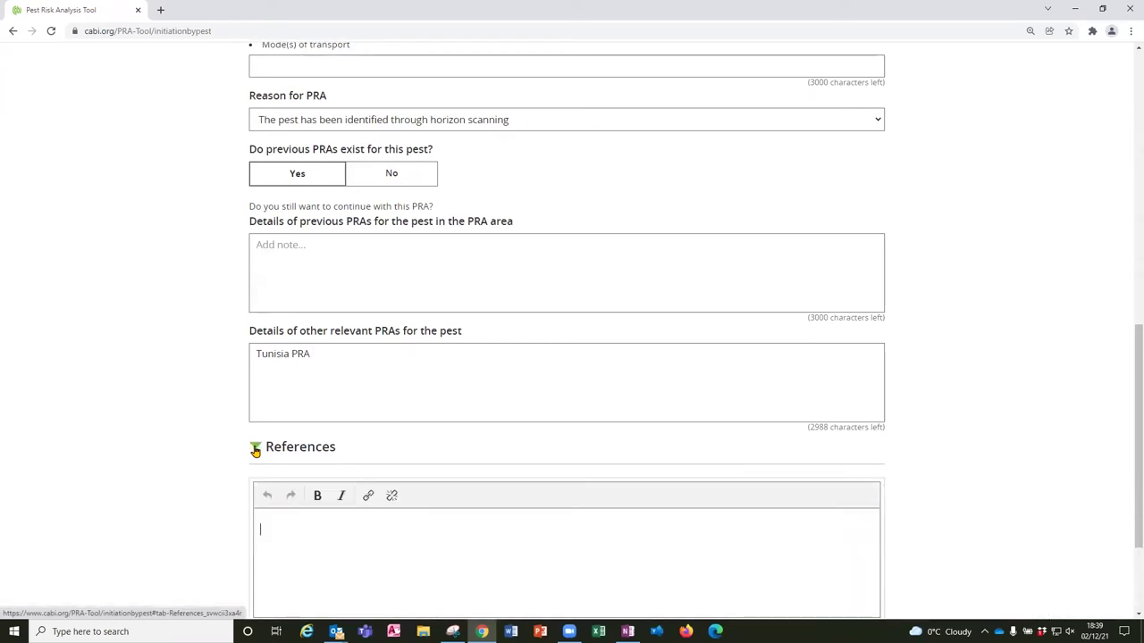
scroll(432, 400, "down", 1)
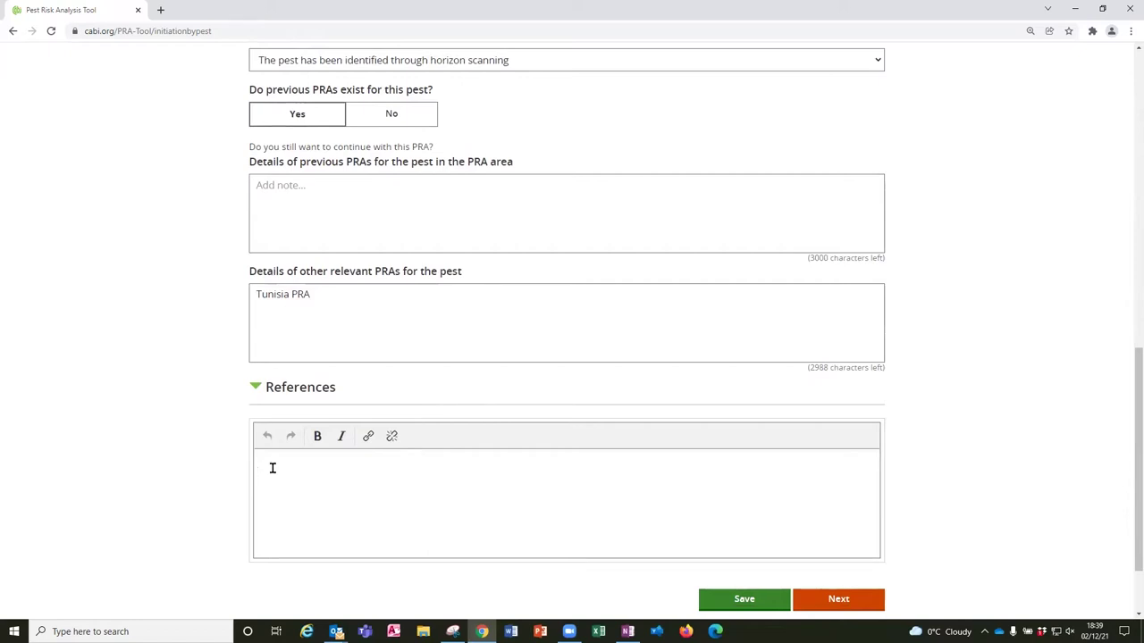
type("Ne")
type("PO of Tun")
type("isia")
type(" (2020)")
left_click(838, 600)
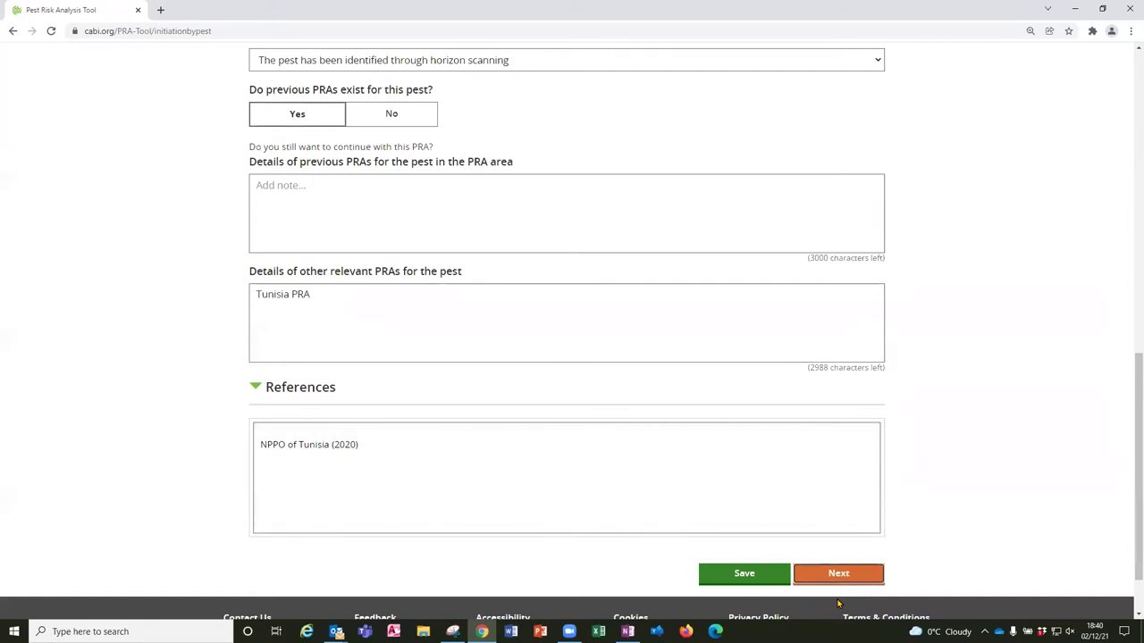
left_click(838, 576)
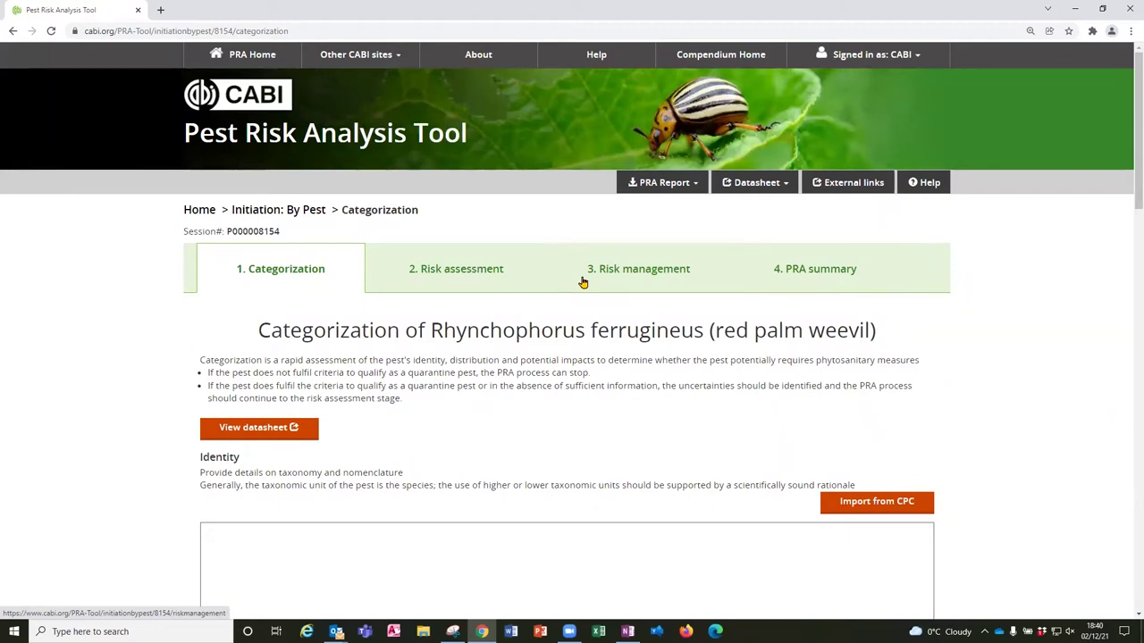
scroll(581, 282, "down", 2)
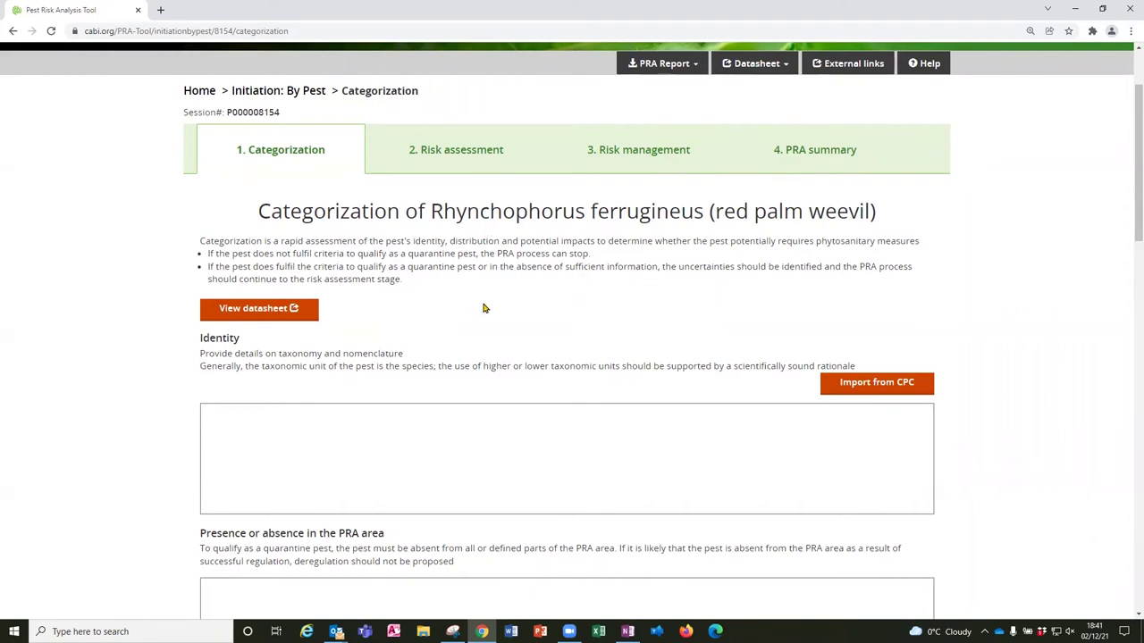
scroll(484, 307, "down", 1)
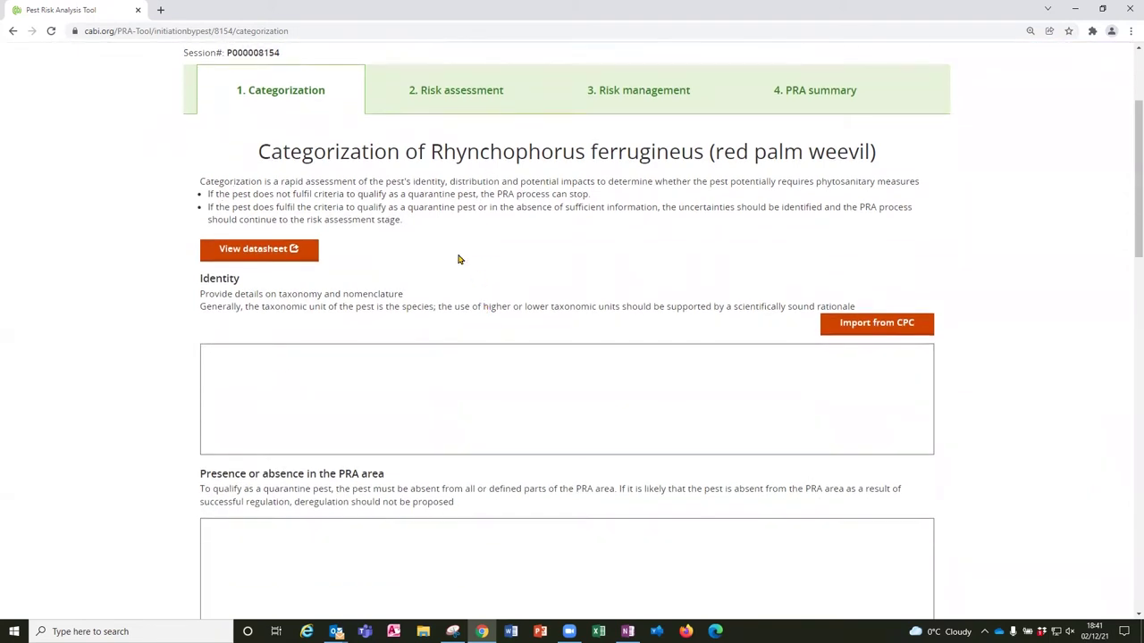
- Scroll the red palm weevil datasheet to review its Index and Summary
scroll(427, 279, "up", 1)
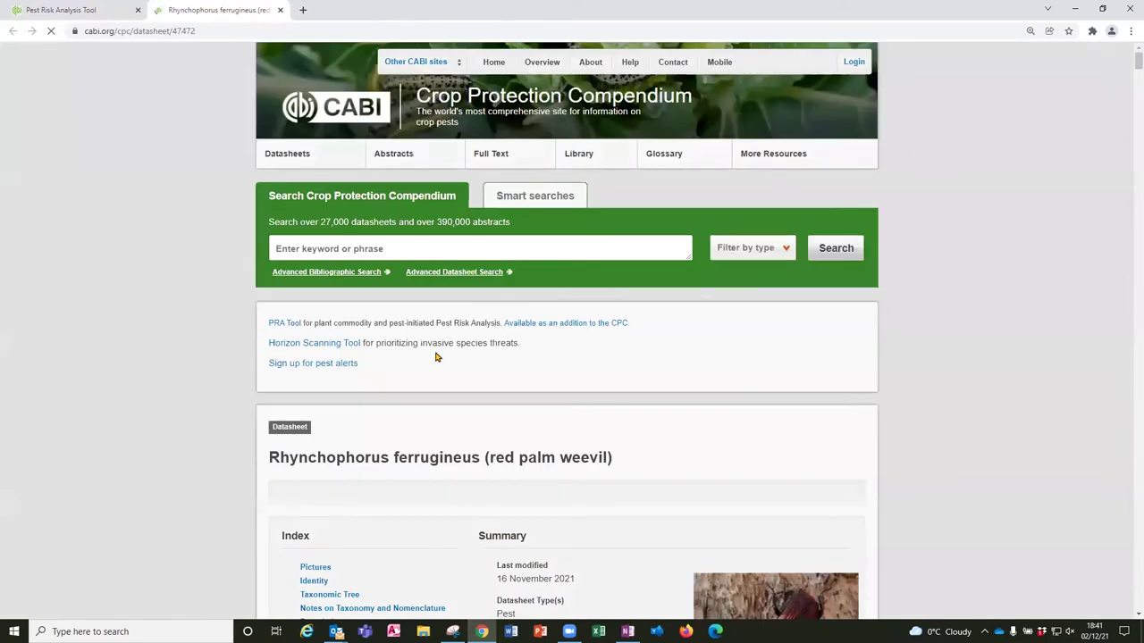
scroll(437, 357, "down", 3)
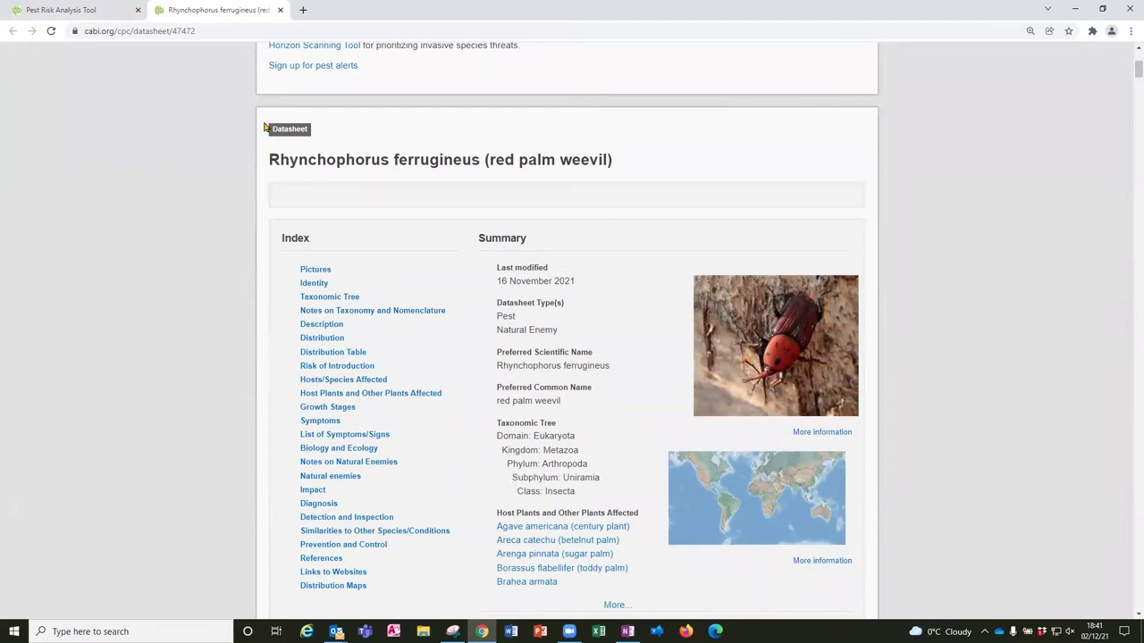
- Back in the PRA tab, import the red palm weevil's taxonomy and names from CPC into Identity
left_click(99, 12)
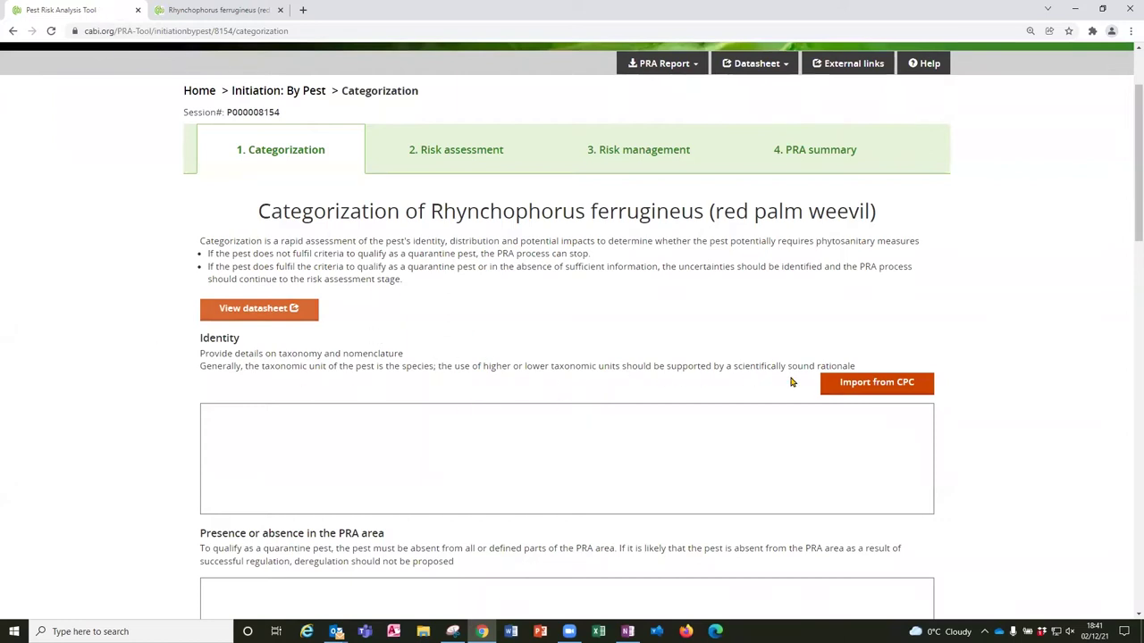
left_click(840, 386)
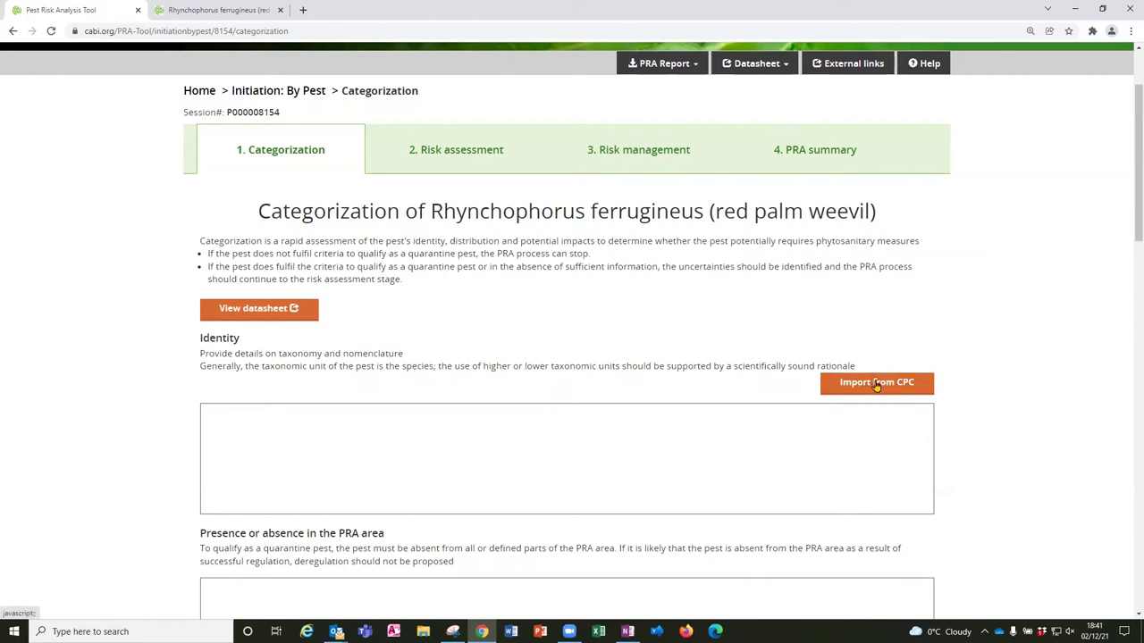
left_click(876, 385)
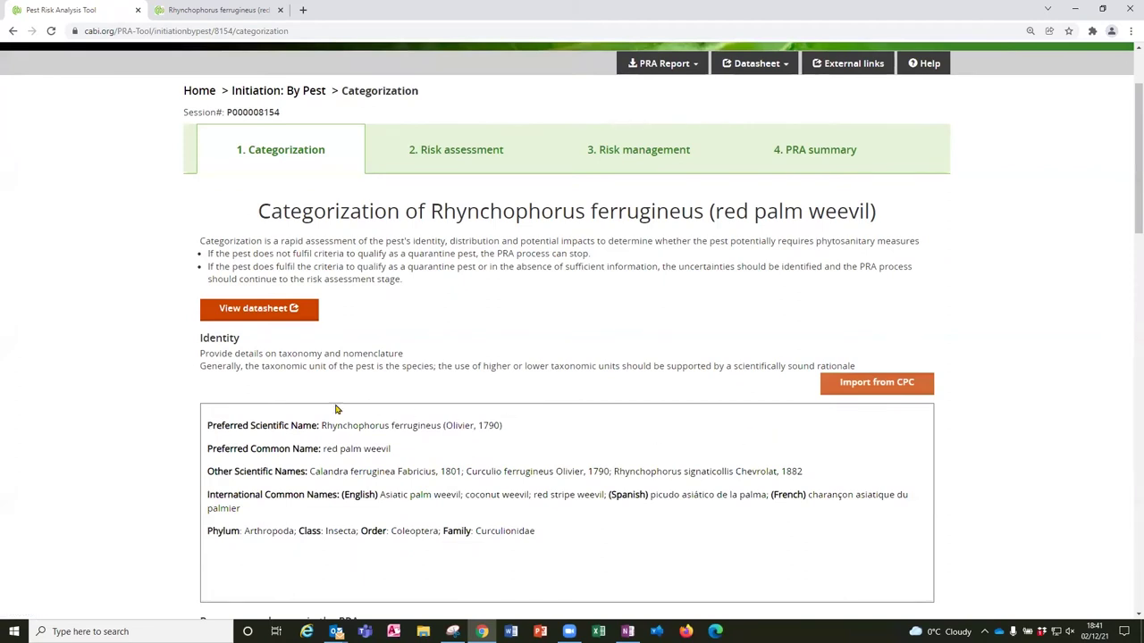
scroll(366, 451, "down", 1)
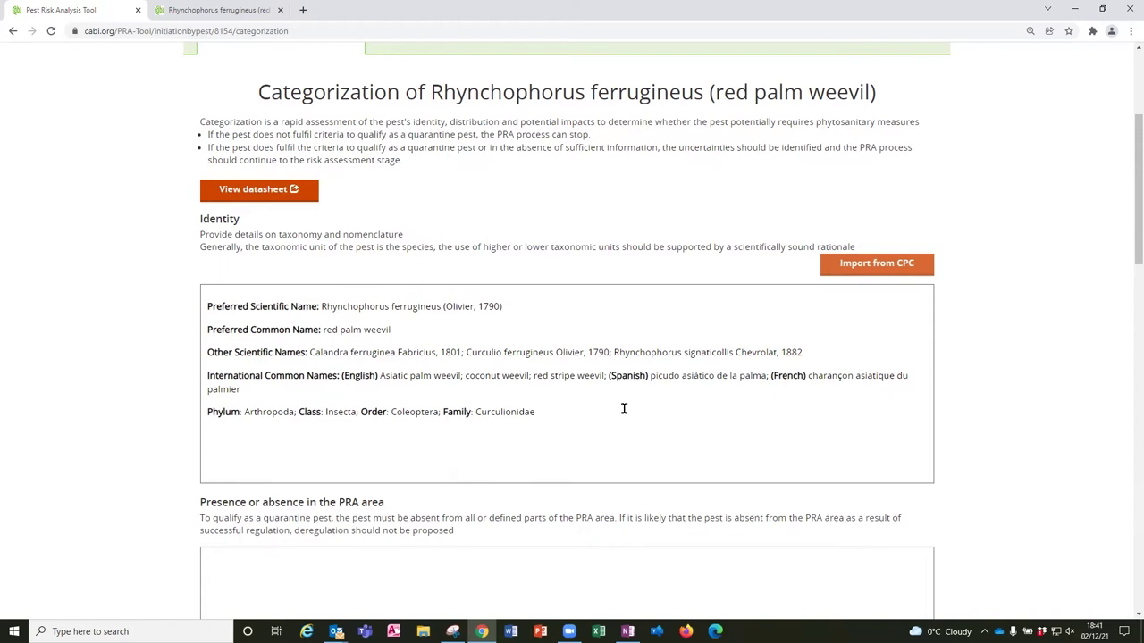
scroll(624, 408, "down", 3)
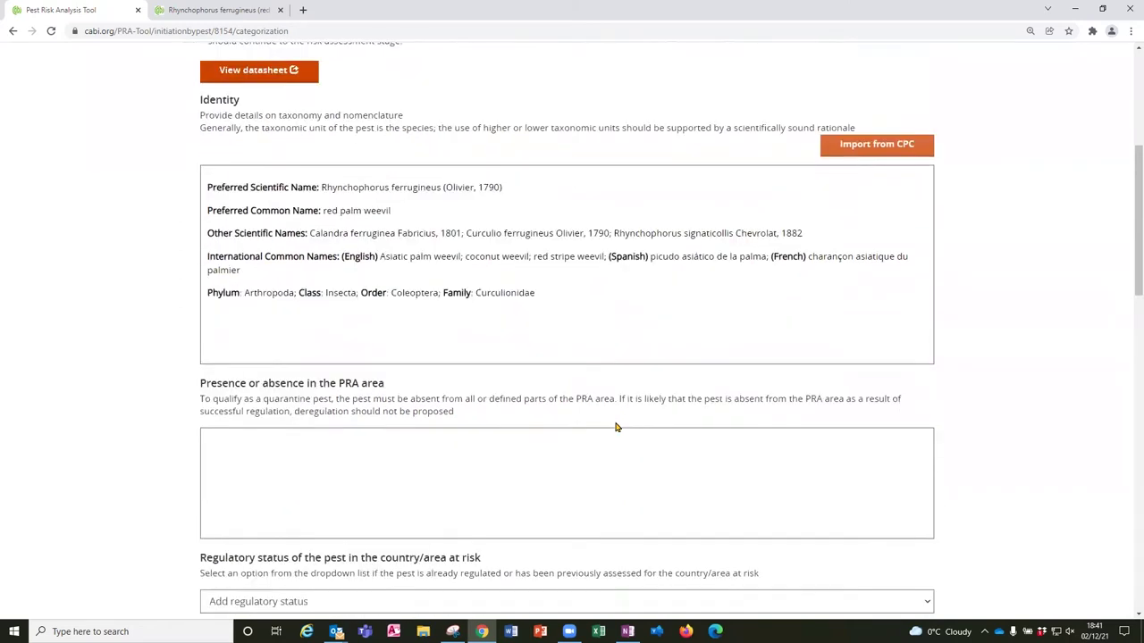
- Enter 'Absent' in the Presence or absence box
left_click(237, 449)
type("Absn")
key("BackSpace")
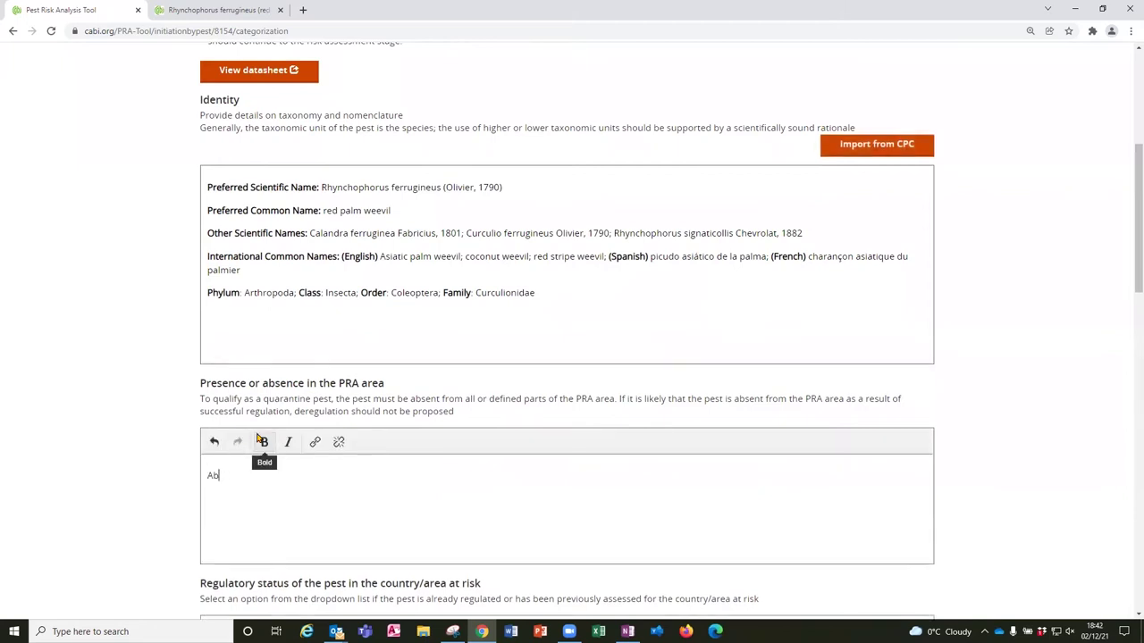
type("sent")
- Open the Regulatory status dropdown and close it without choosing an option
scroll(375, 490, "down", 1)
scroll(451, 445, "down", 1)
scroll(473, 383, "down", 2)
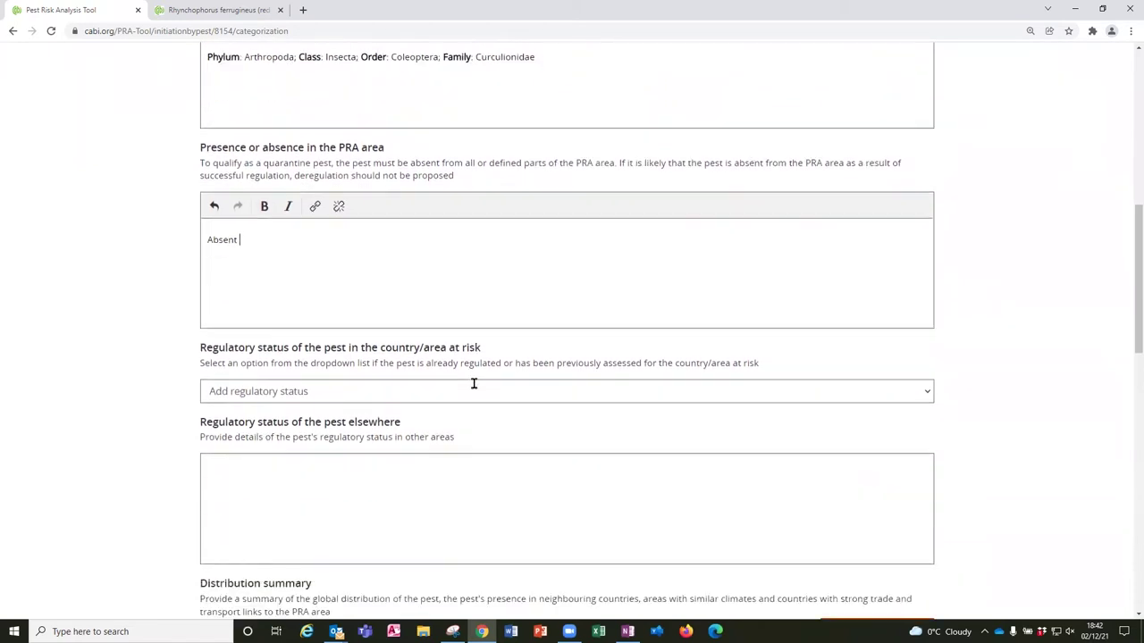
left_click(927, 389)
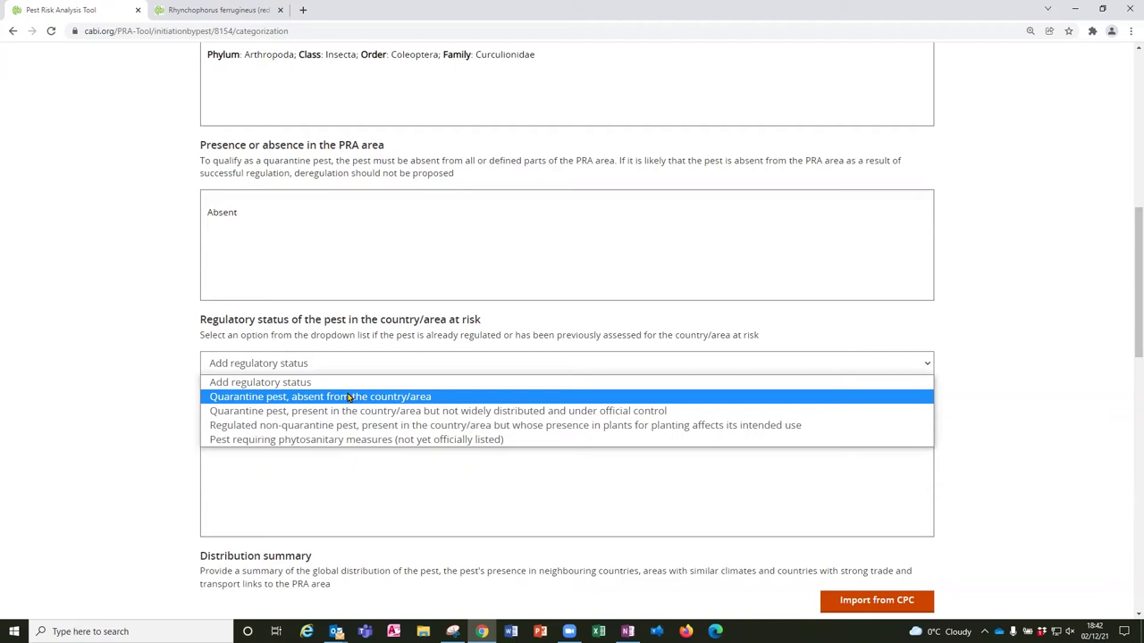
left_click(450, 494)
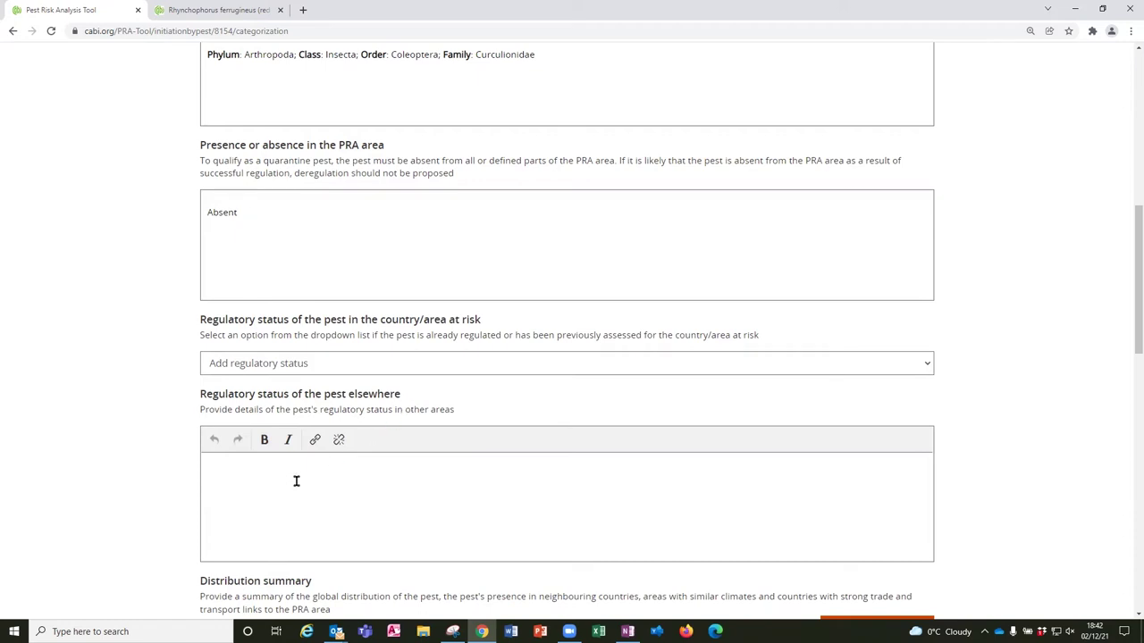
scroll(297, 482, "down", 1)
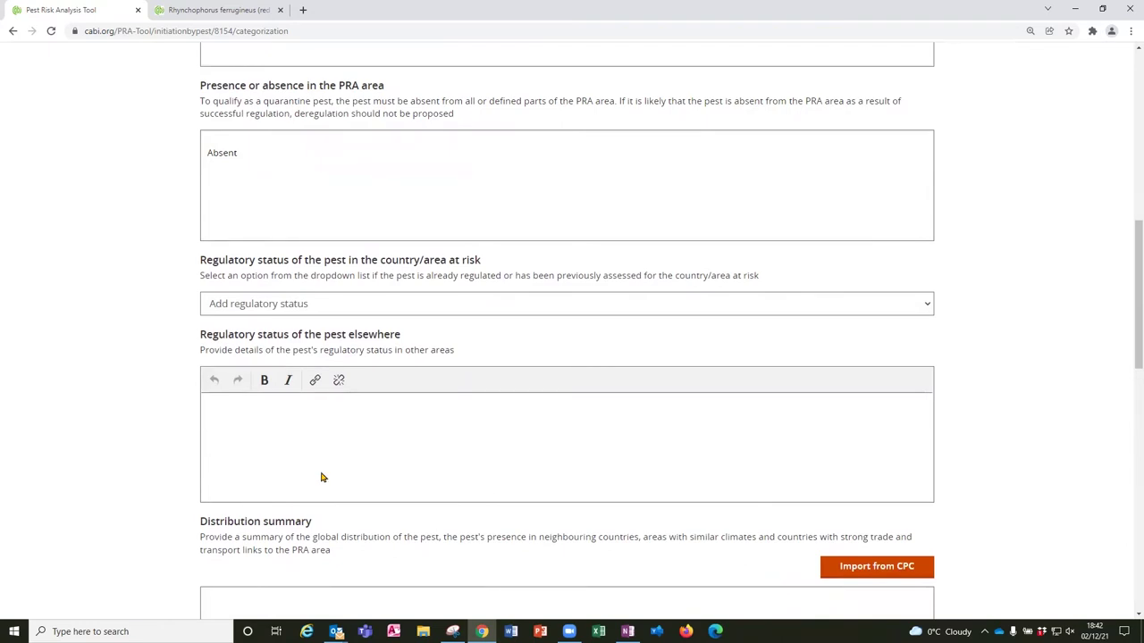
scroll(366, 461, "down", 3)
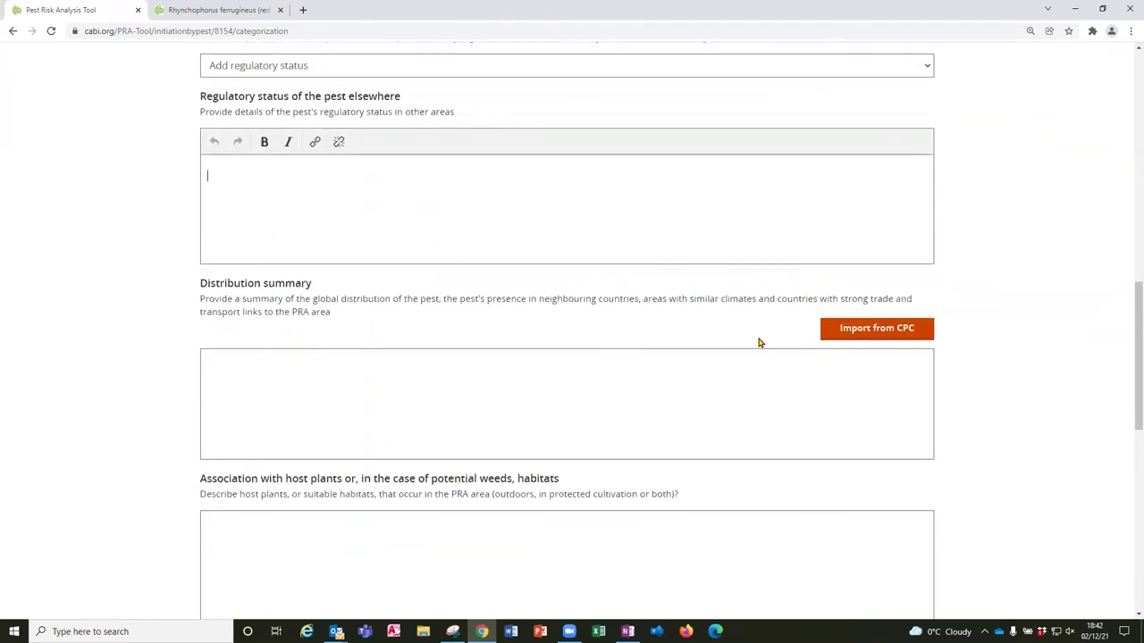
- Import the pest's CPC distribution, listed by continent, into the Distribution summary
left_click(881, 332)
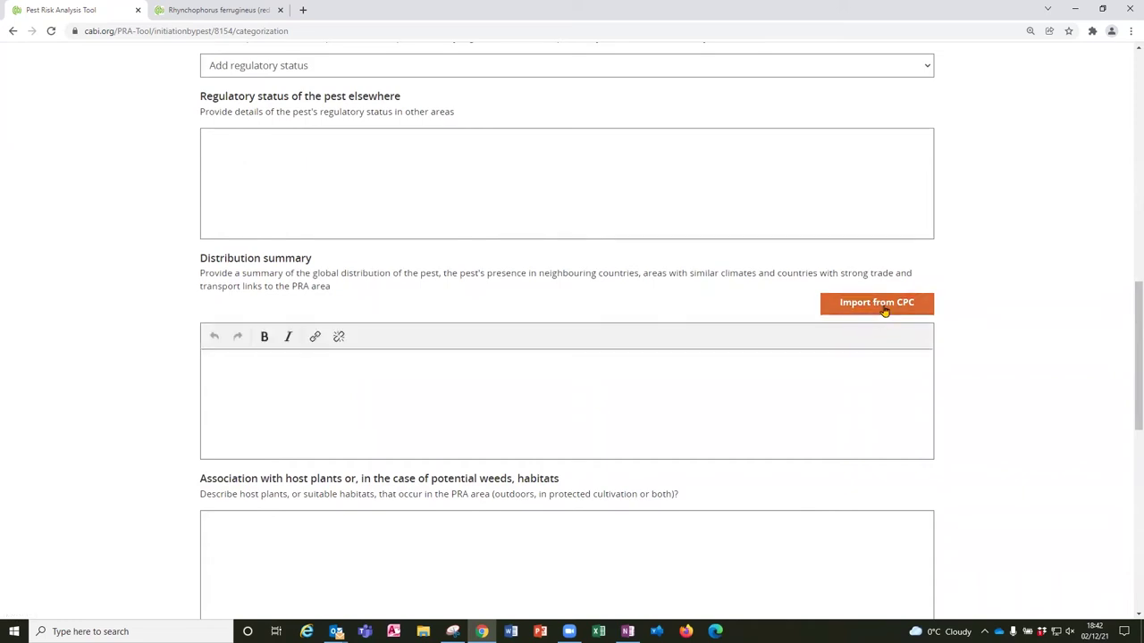
left_click(885, 302)
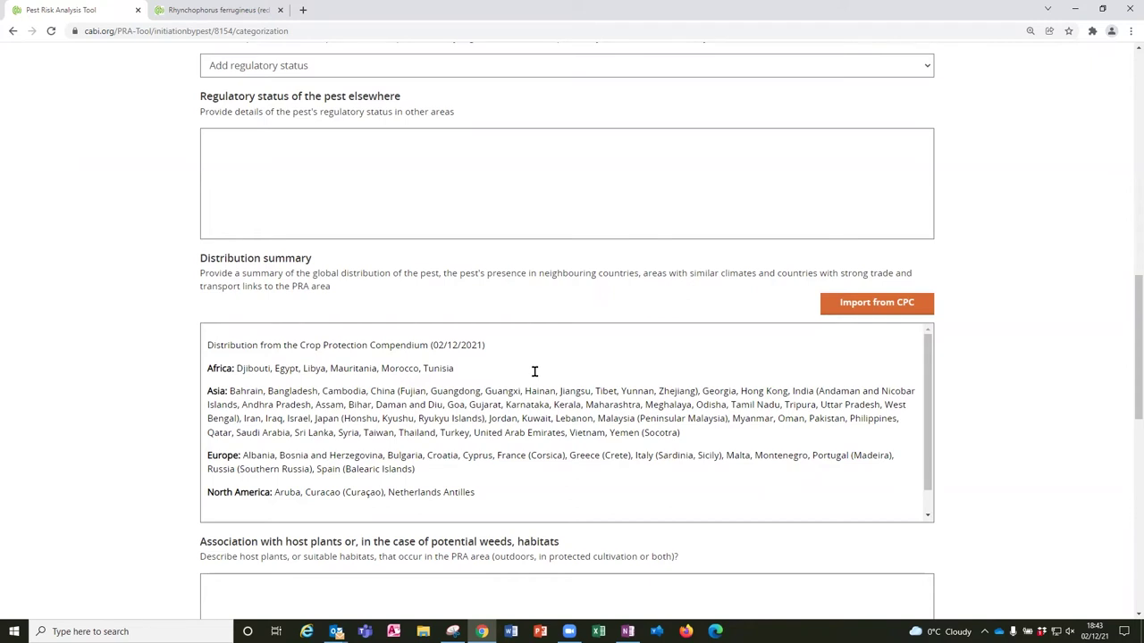
scroll(534, 371, "down", 1)
scroll(771, 503, "down", 2)
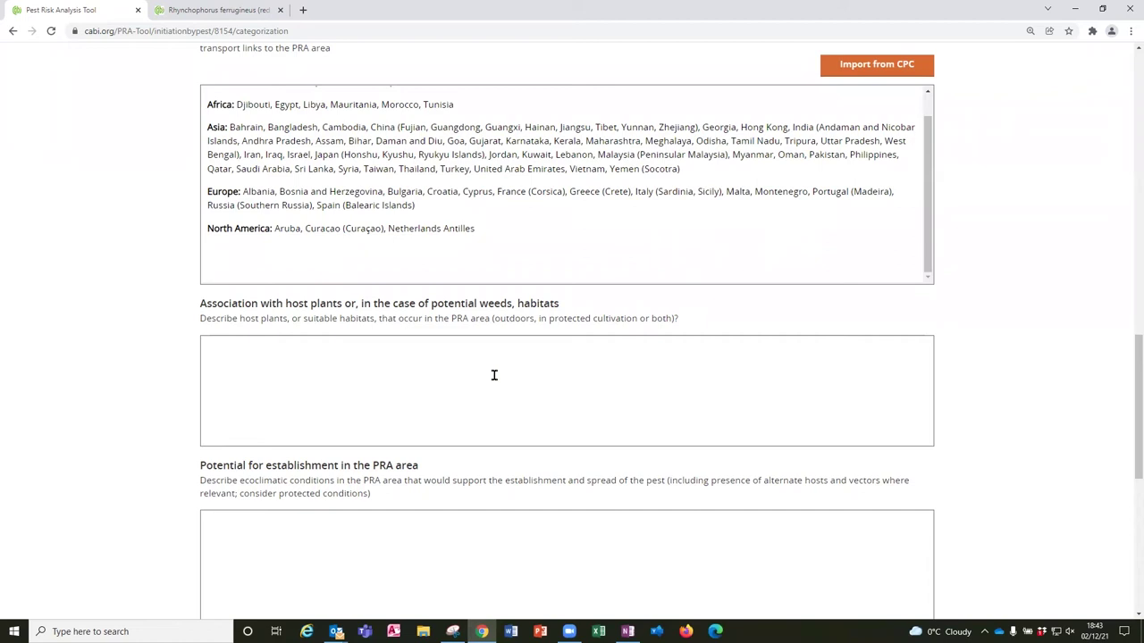
scroll(493, 375, "down", 3)
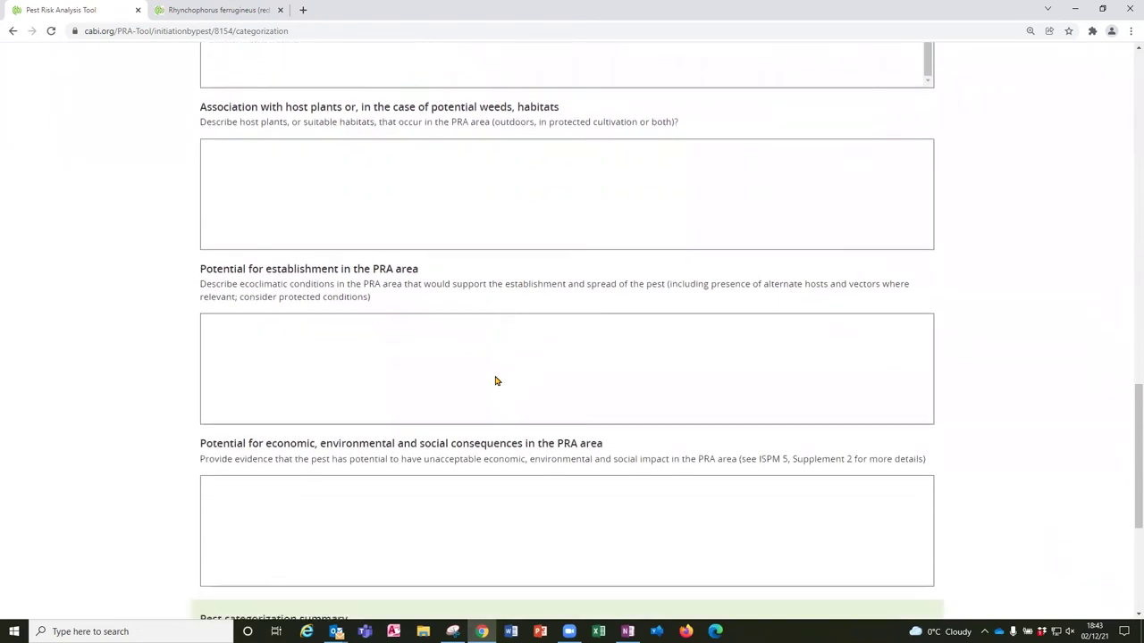
scroll(496, 380, "down", 1)
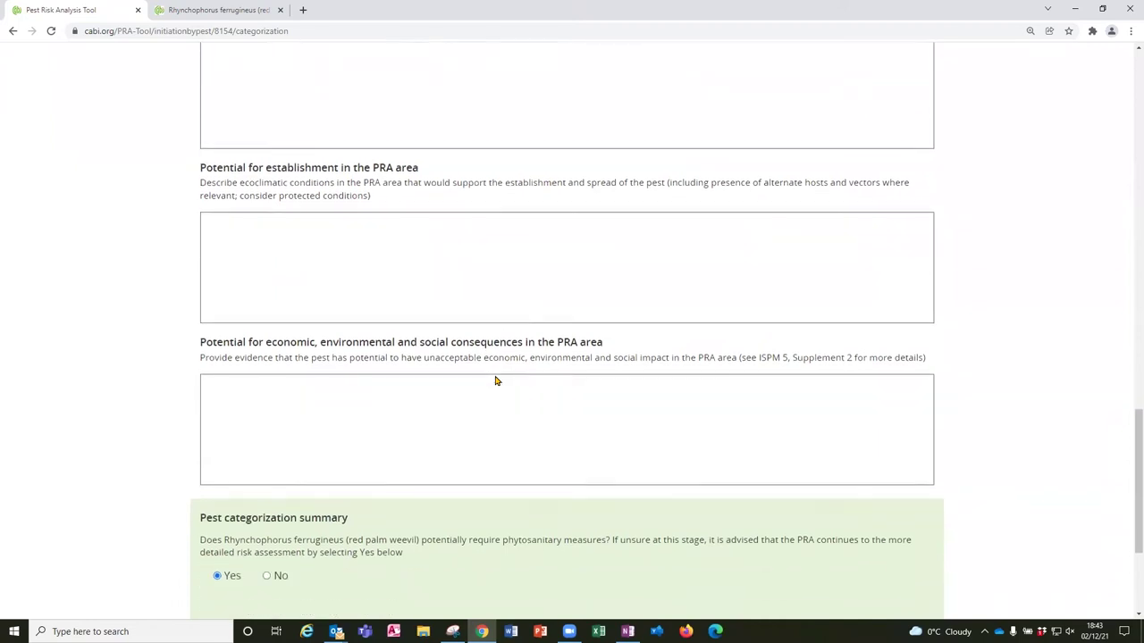
scroll(495, 381, "down", 1)
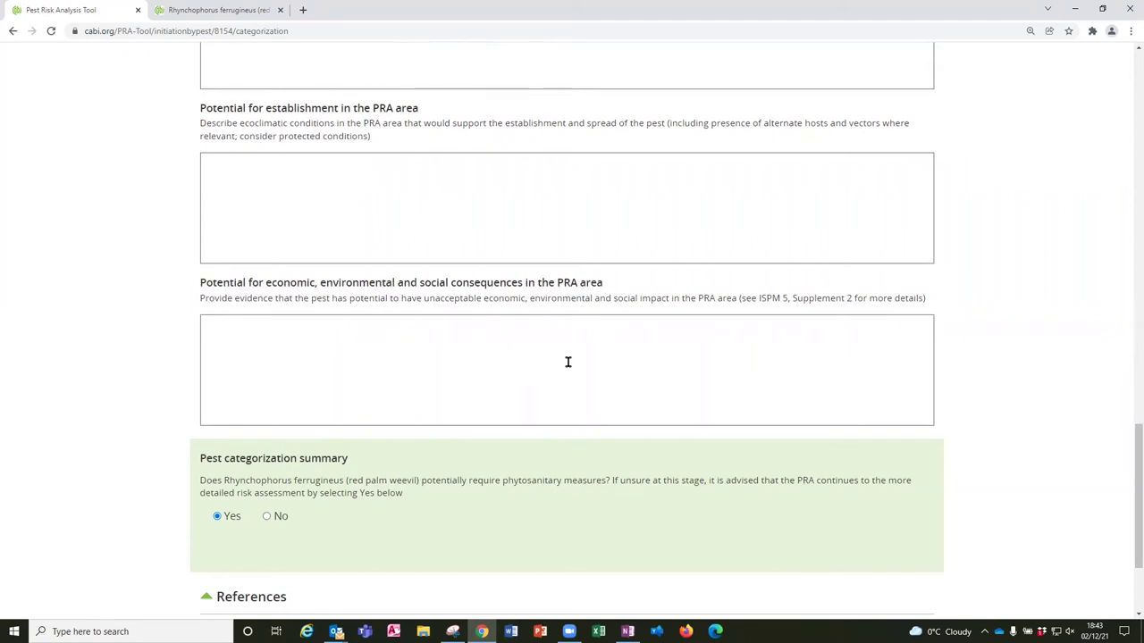
scroll(567, 362, "down", 2)
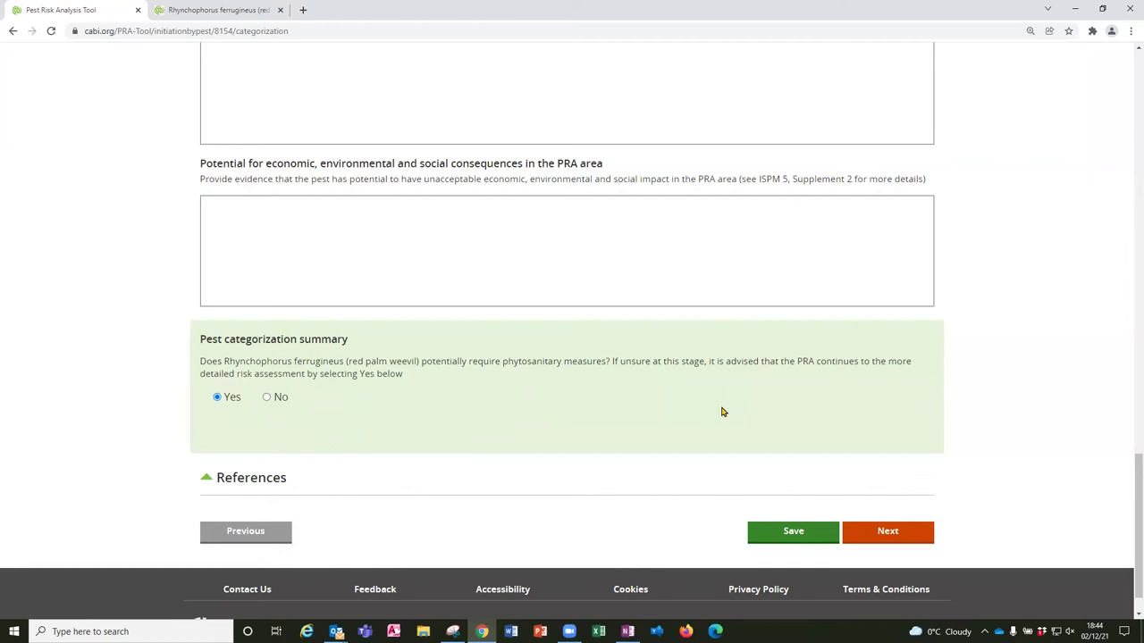
- Advance to the Risk assessment's Probability of entry page and scroll through it
left_click(901, 533)
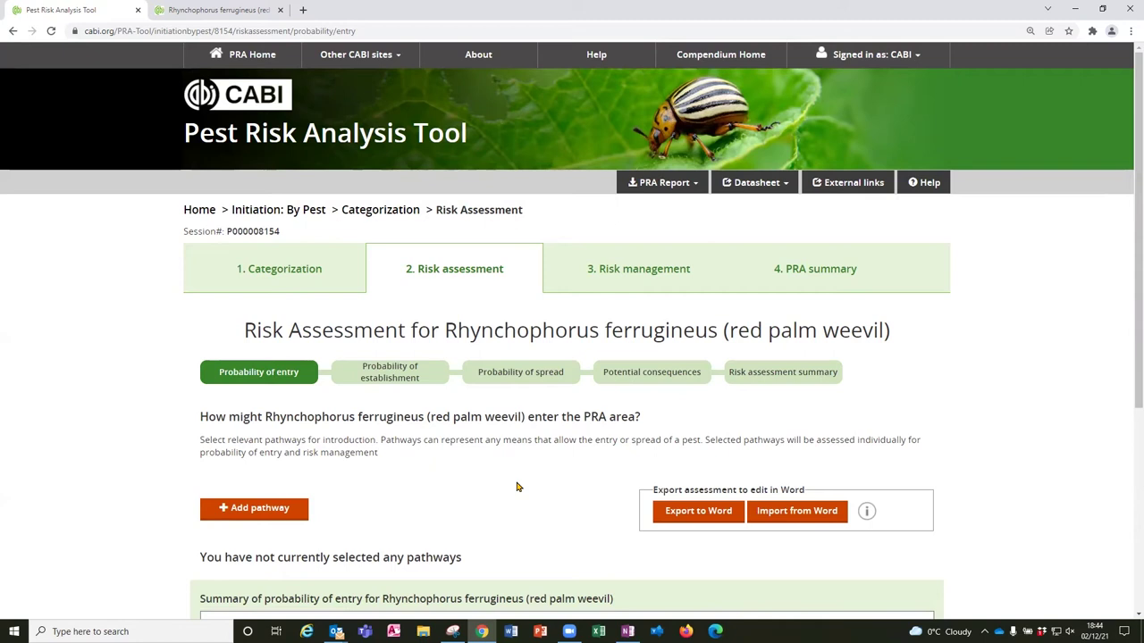
scroll(517, 487, "down", 1)
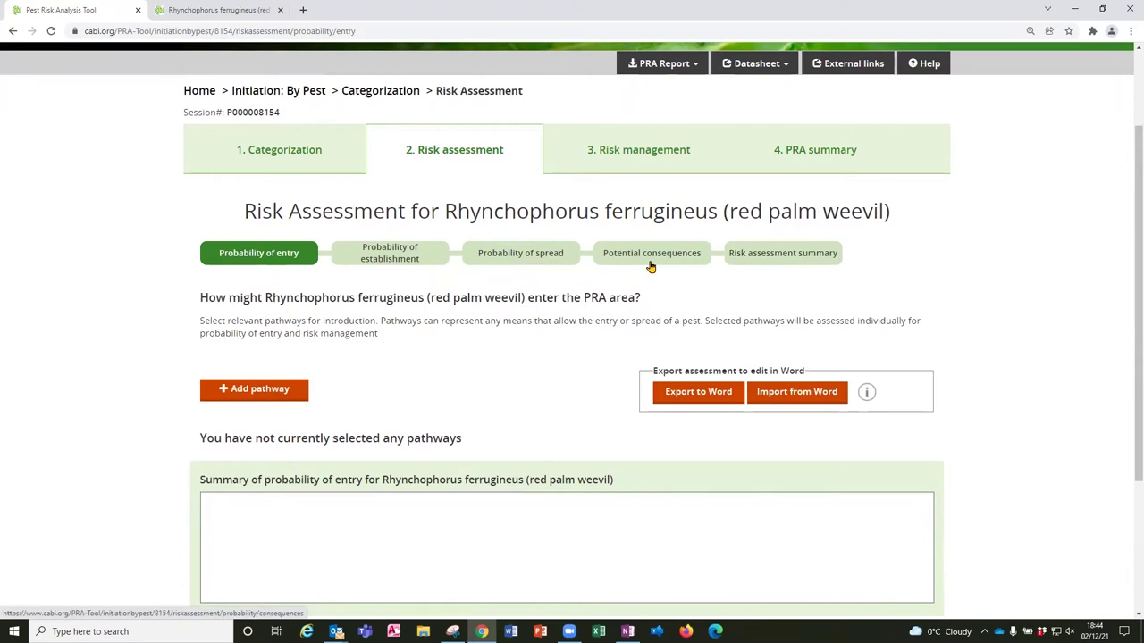
scroll(595, 327, "down", 1)
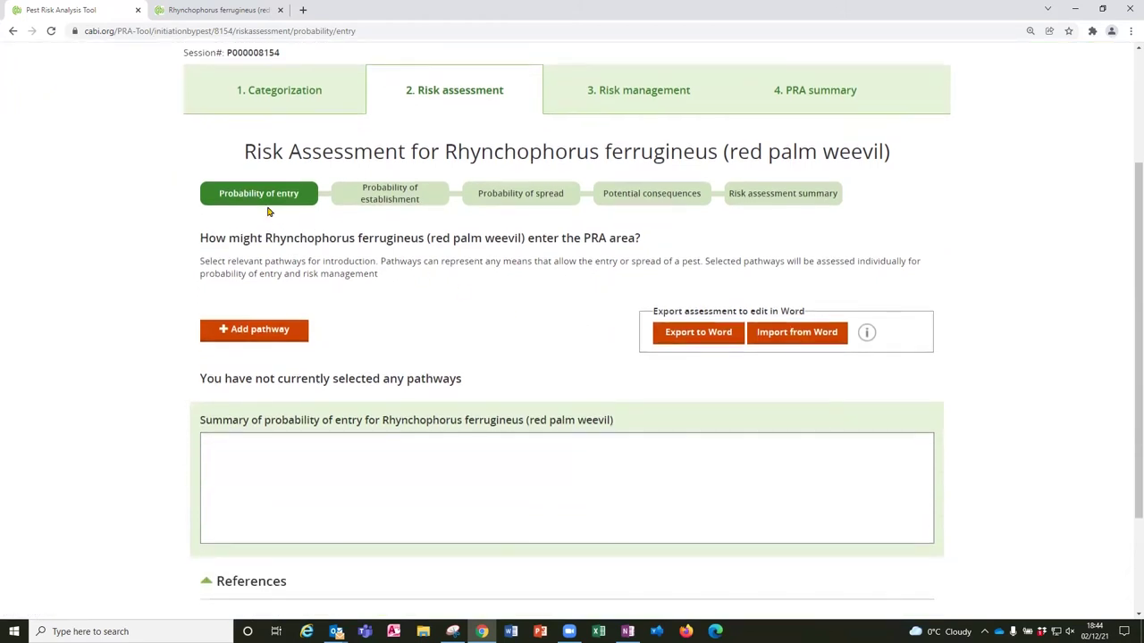
scroll(485, 347, "down", 1)
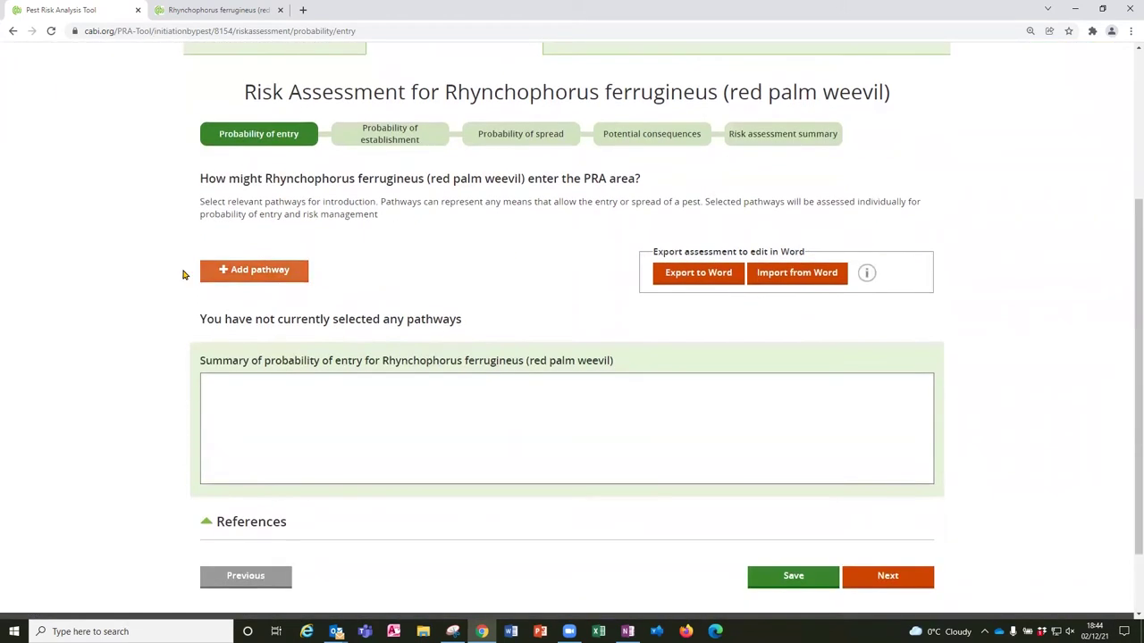
- Add a new entry pathway of type Plants for planting
left_click(259, 272)
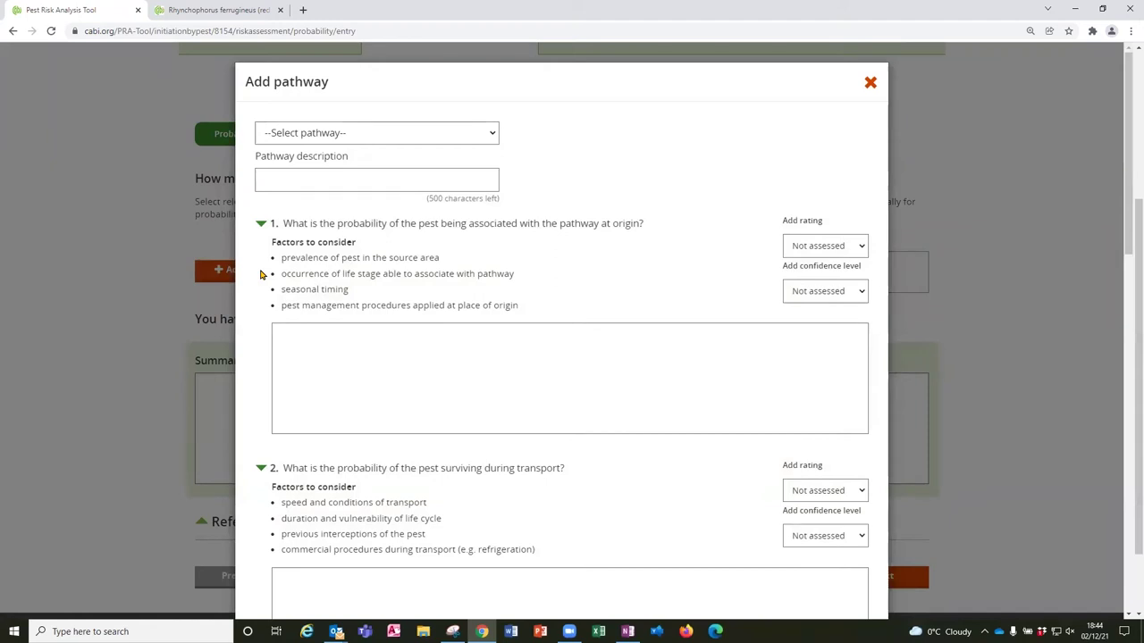
left_click(492, 138)
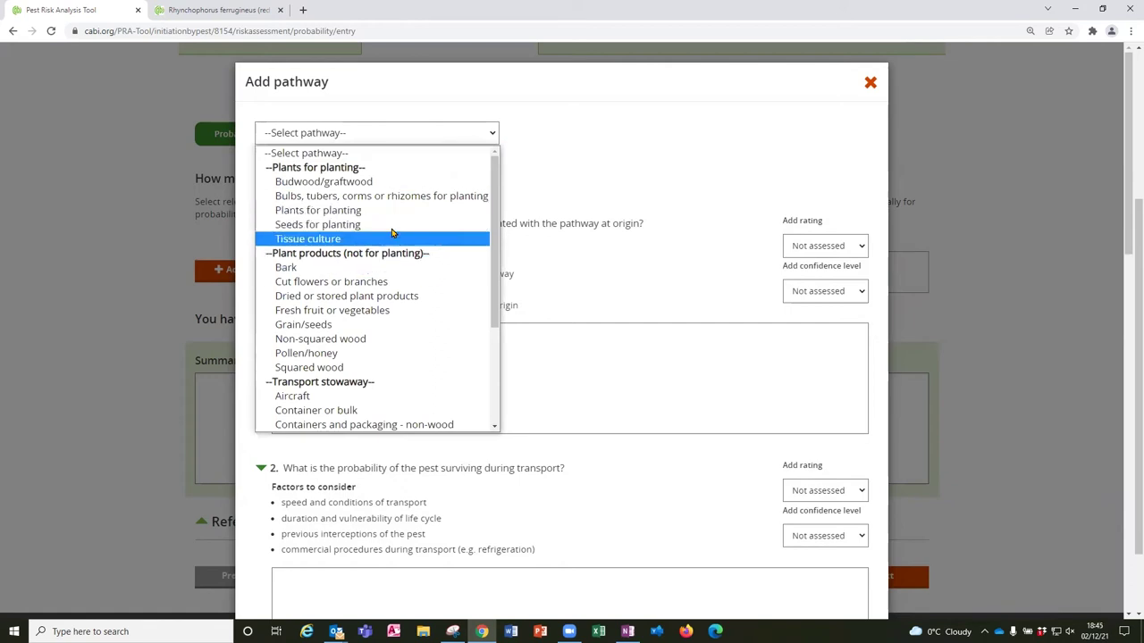
left_click(352, 212)
left_click(315, 180)
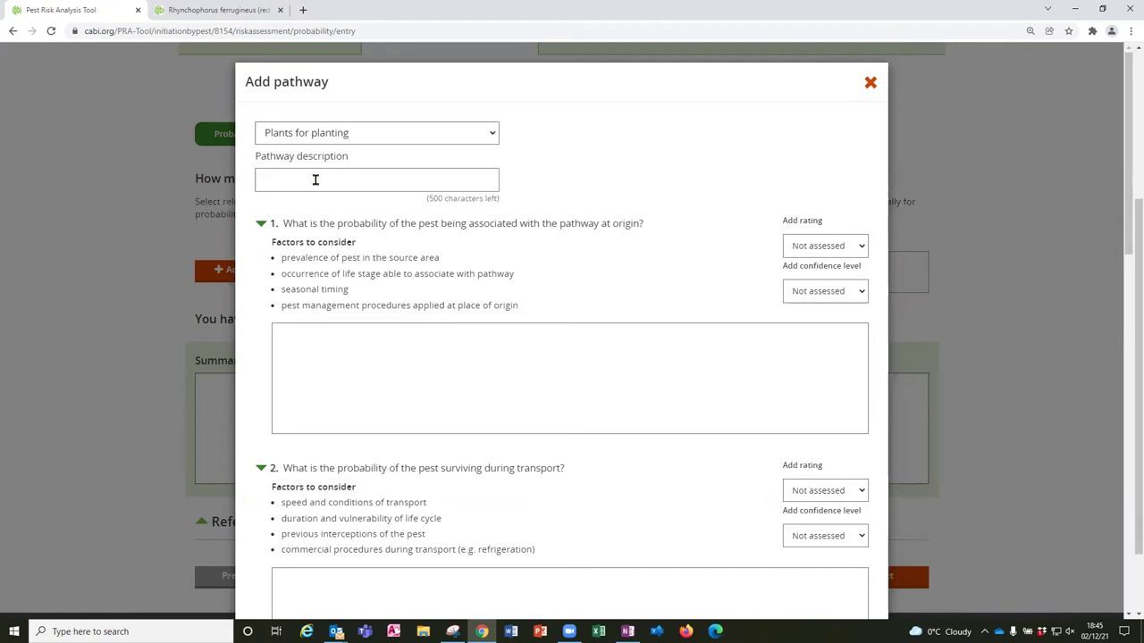
- Enter 'Palm planting material' as the pathway description
type("Palm planting material")
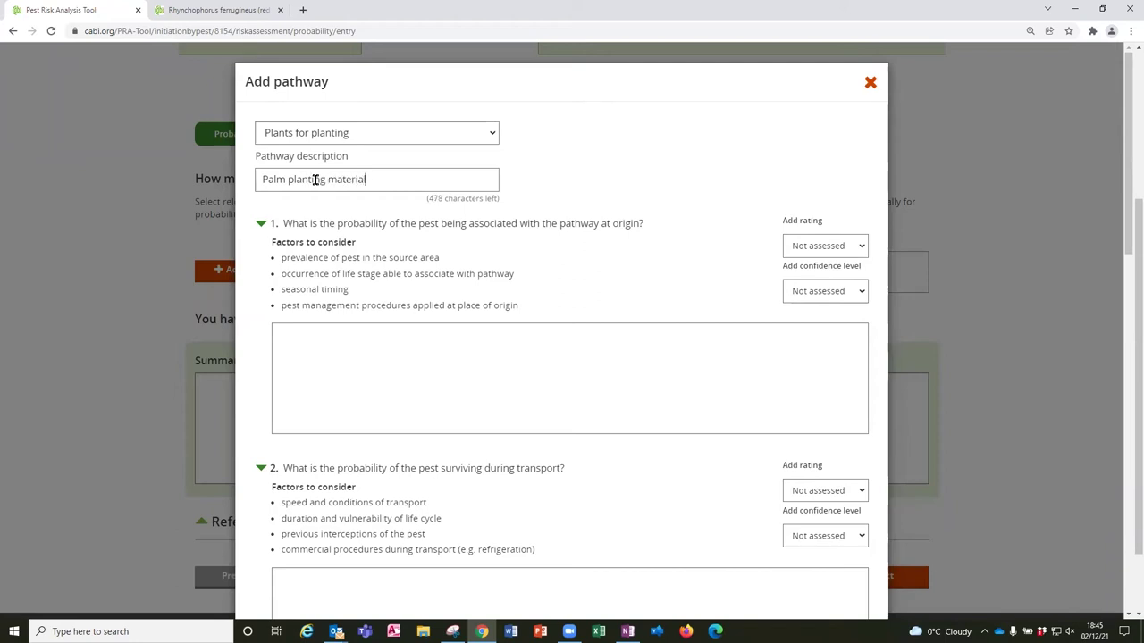
scroll(636, 236, "down", 1)
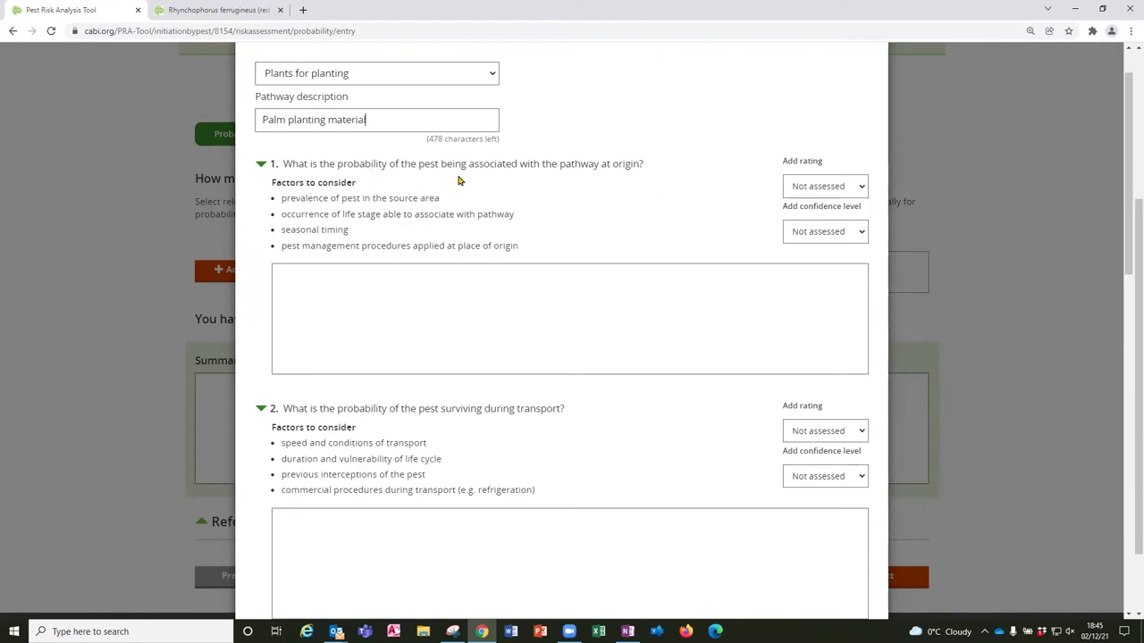
scroll(457, 181, "down", 1)
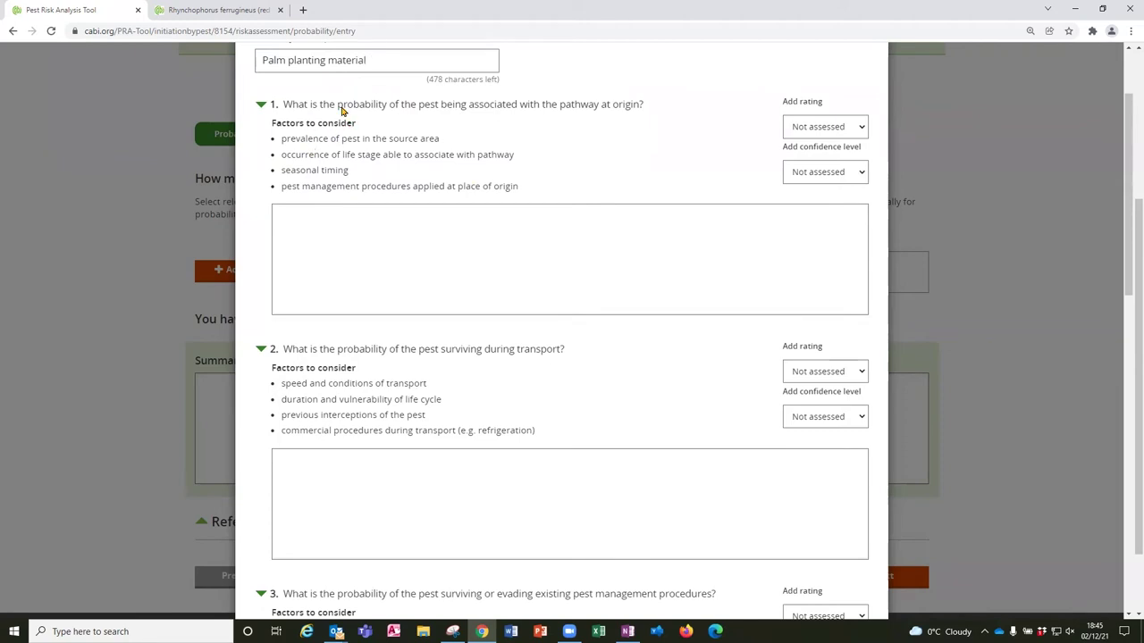
scroll(391, 173, "down", 1)
scroll(391, 173, "down", 4)
scroll(391, 171, "up", 3)
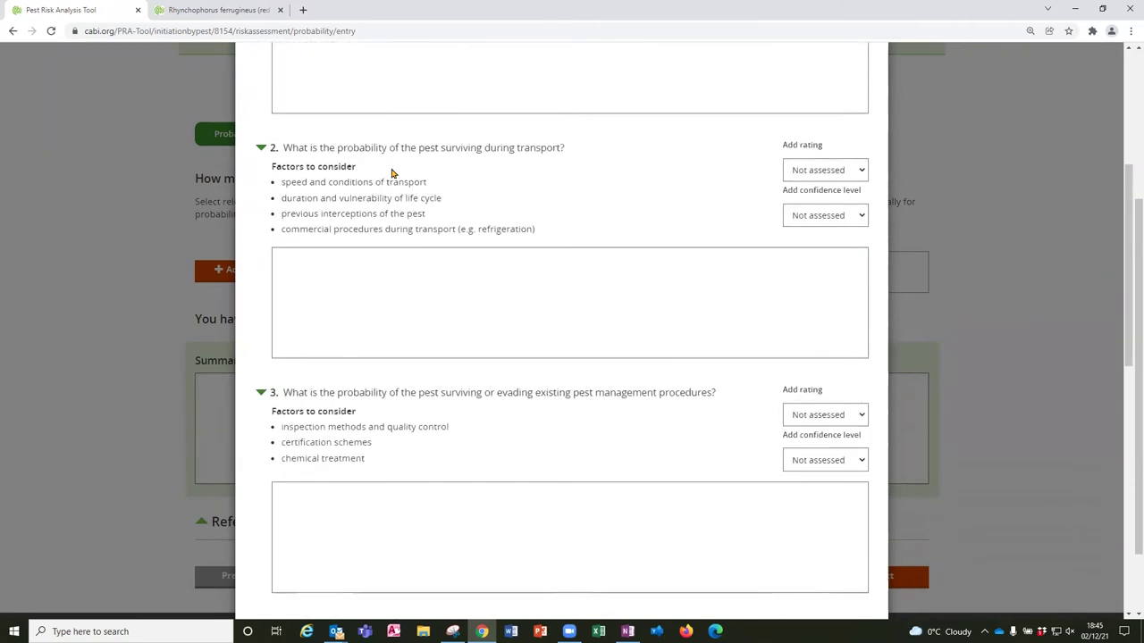
scroll(415, 214, "up", 2)
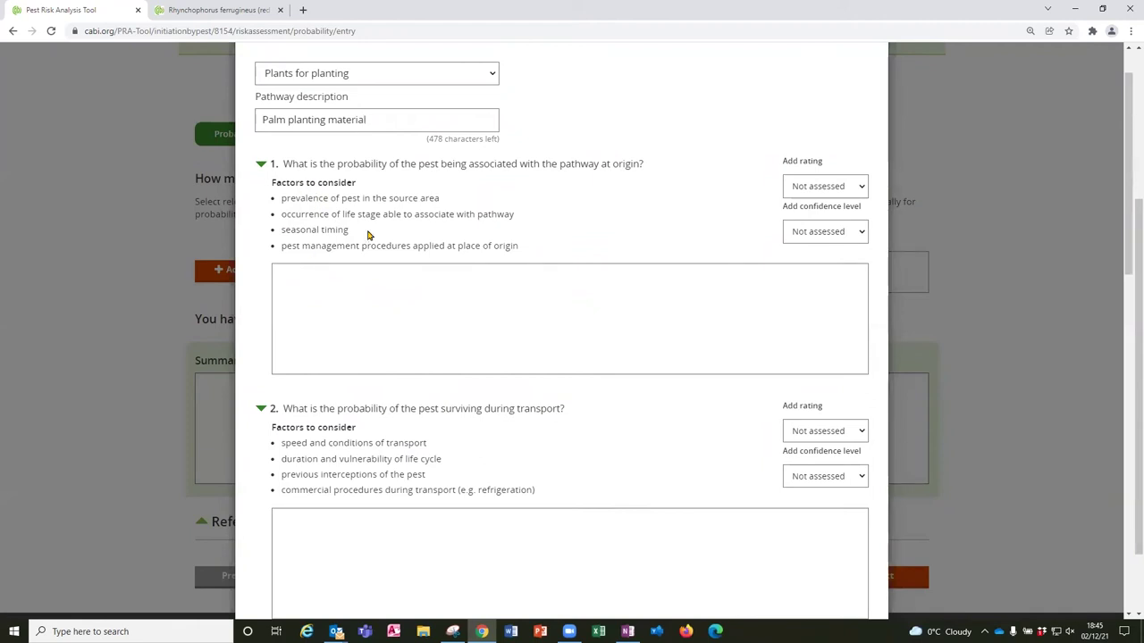
- Rate question 1 High with Medium confidence
left_click(295, 285)
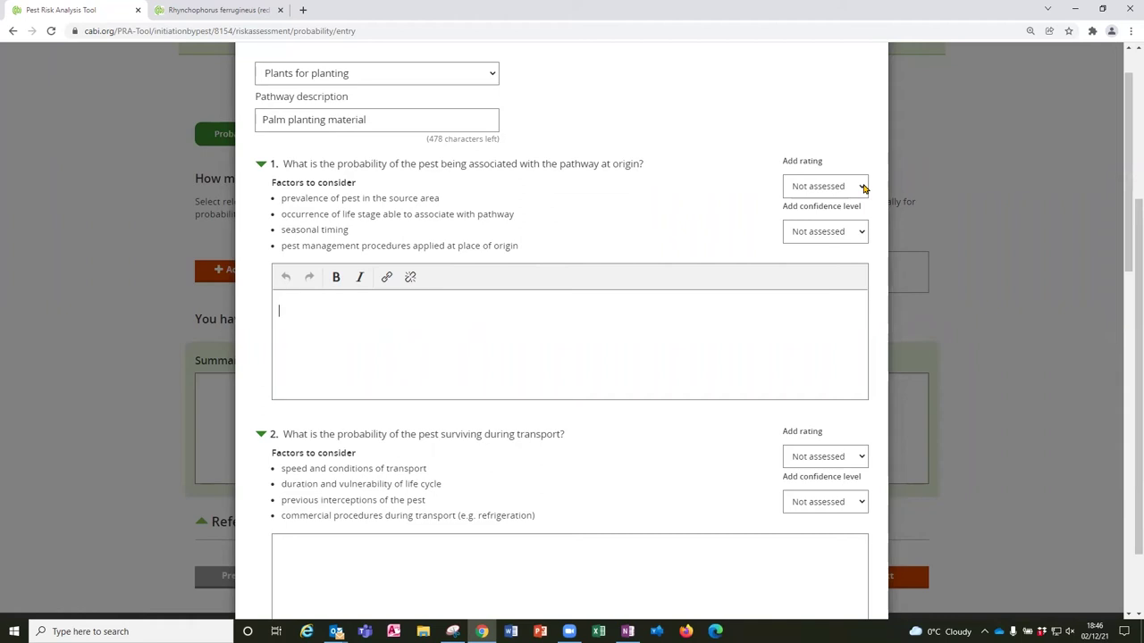
left_click(863, 187)
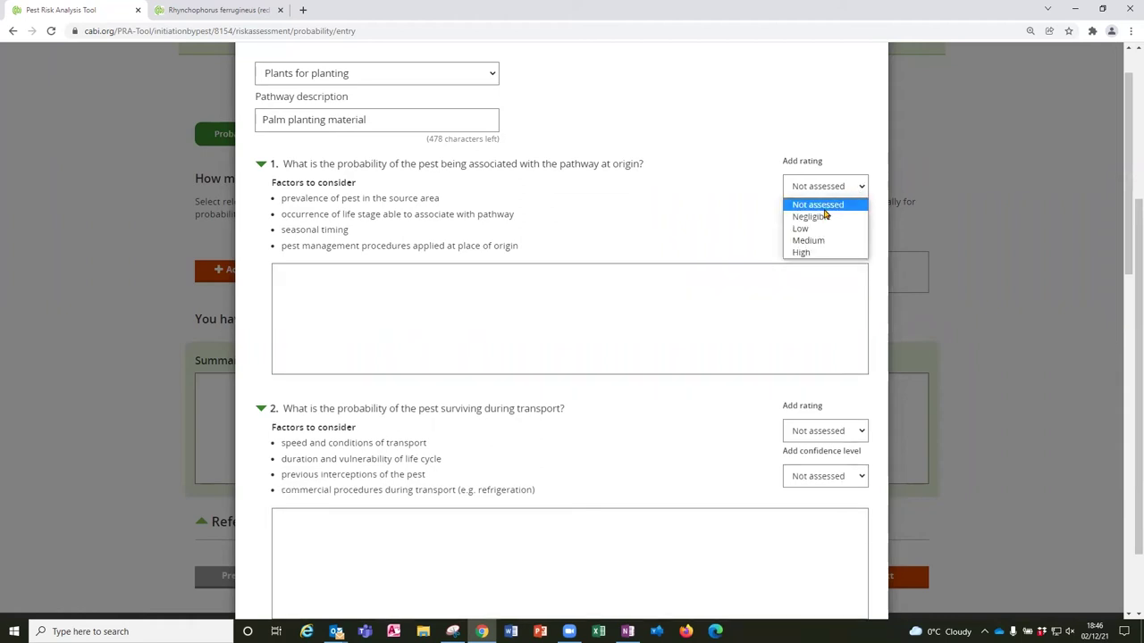
left_click(800, 254)
left_click(861, 232)
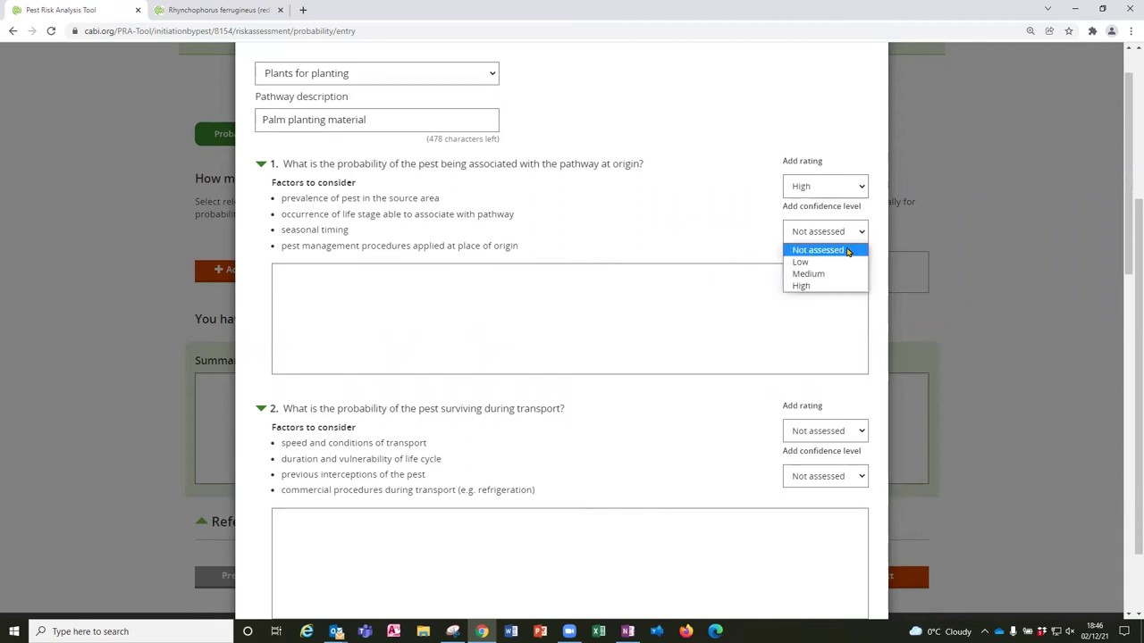
left_click(809, 276)
- Set the pathway summary rating to High with High confidence
scroll(761, 293, "down", 3)
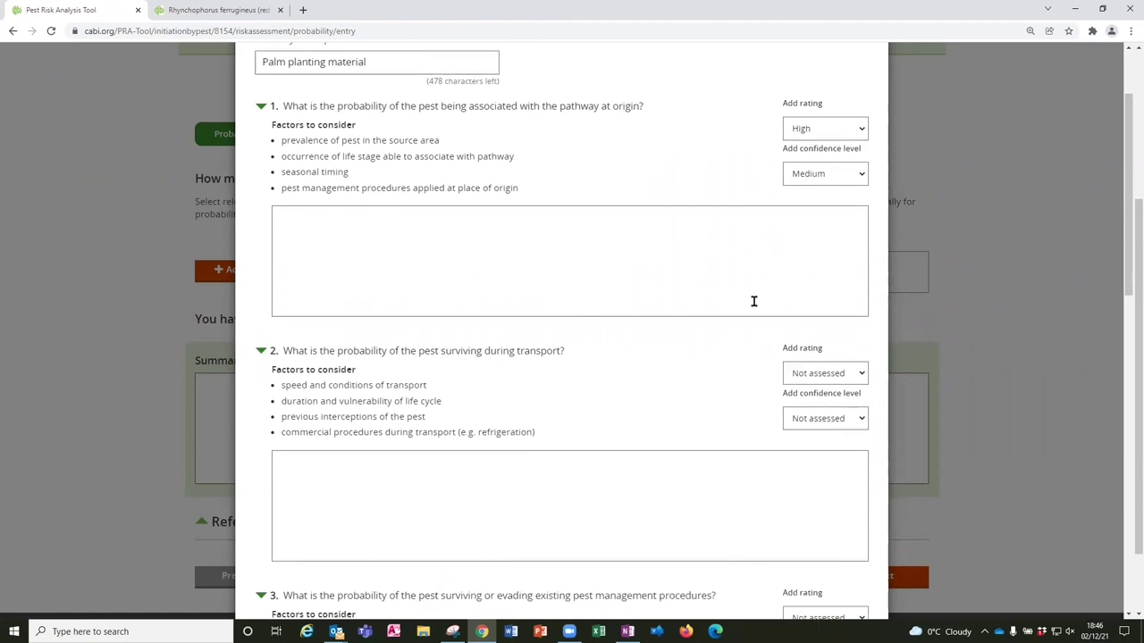
scroll(753, 307, "down", 2)
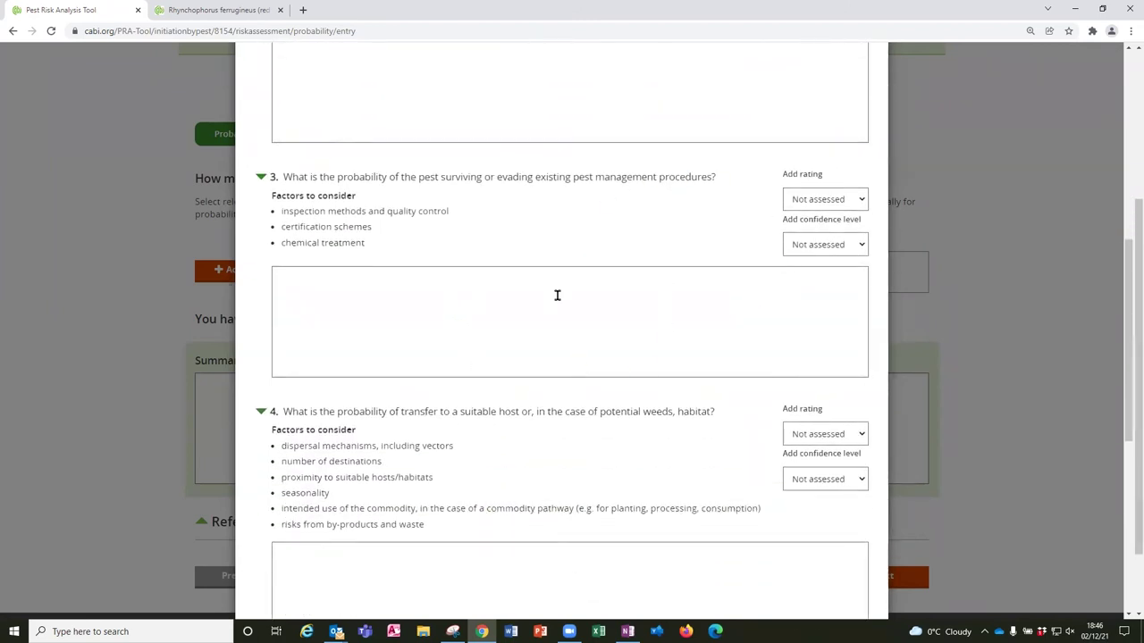
scroll(624, 309, "down", 1)
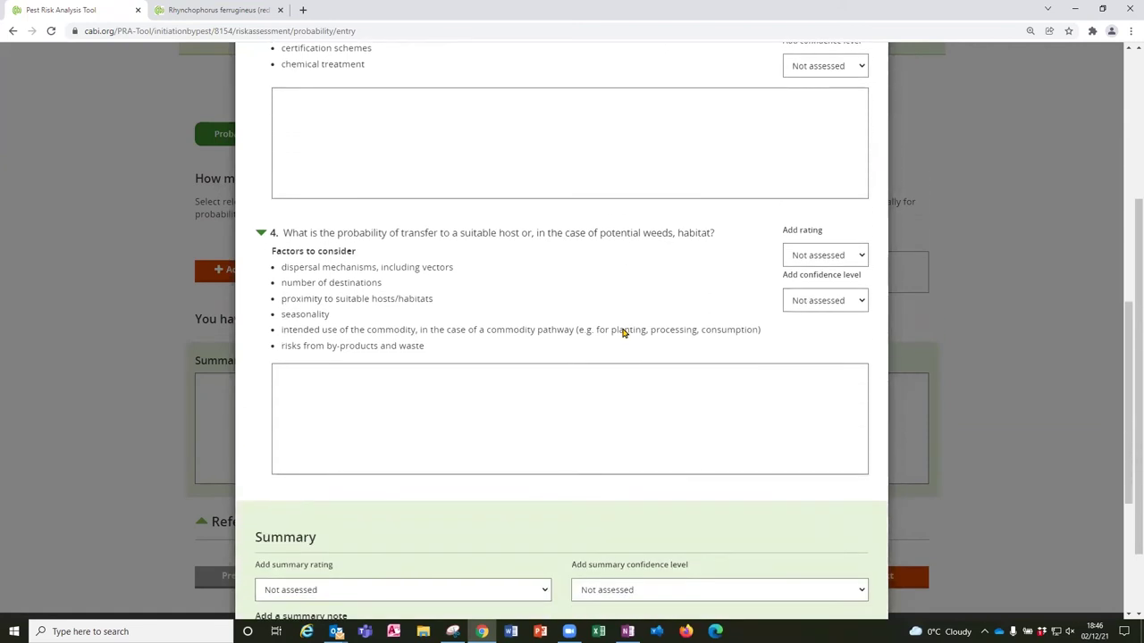
scroll(600, 381, "down", 1)
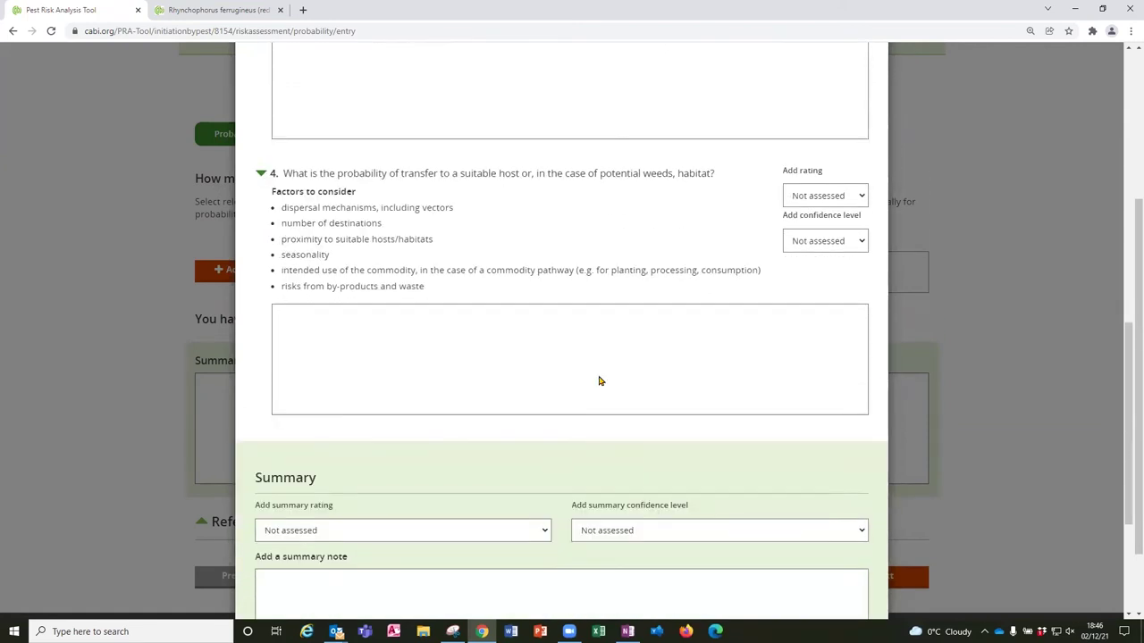
scroll(600, 380, "down", 2)
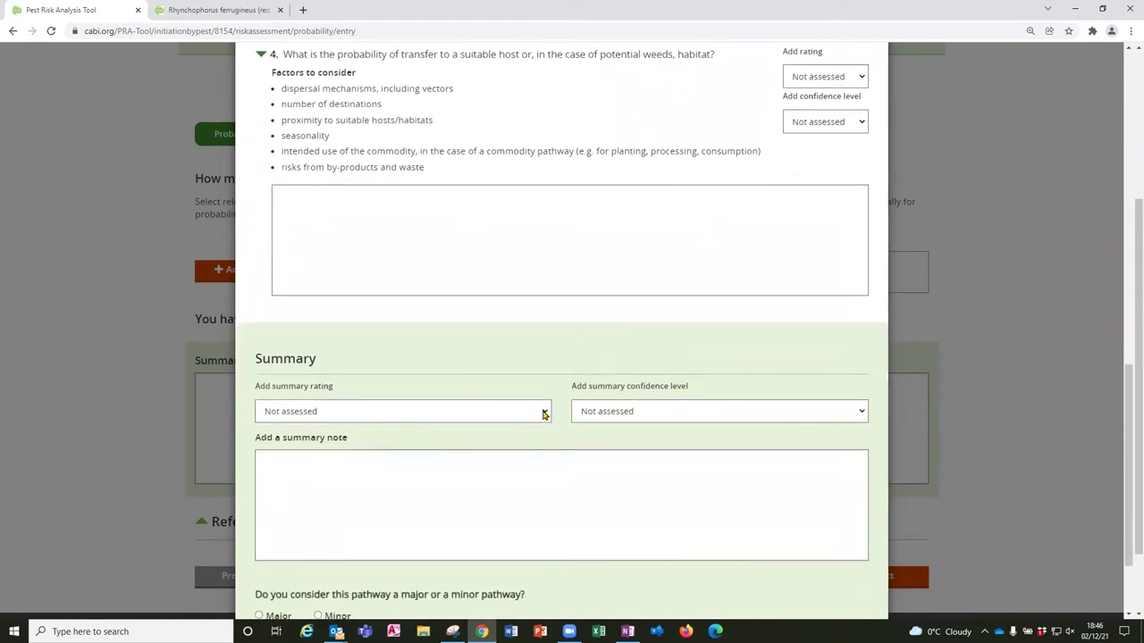
left_click(543, 414)
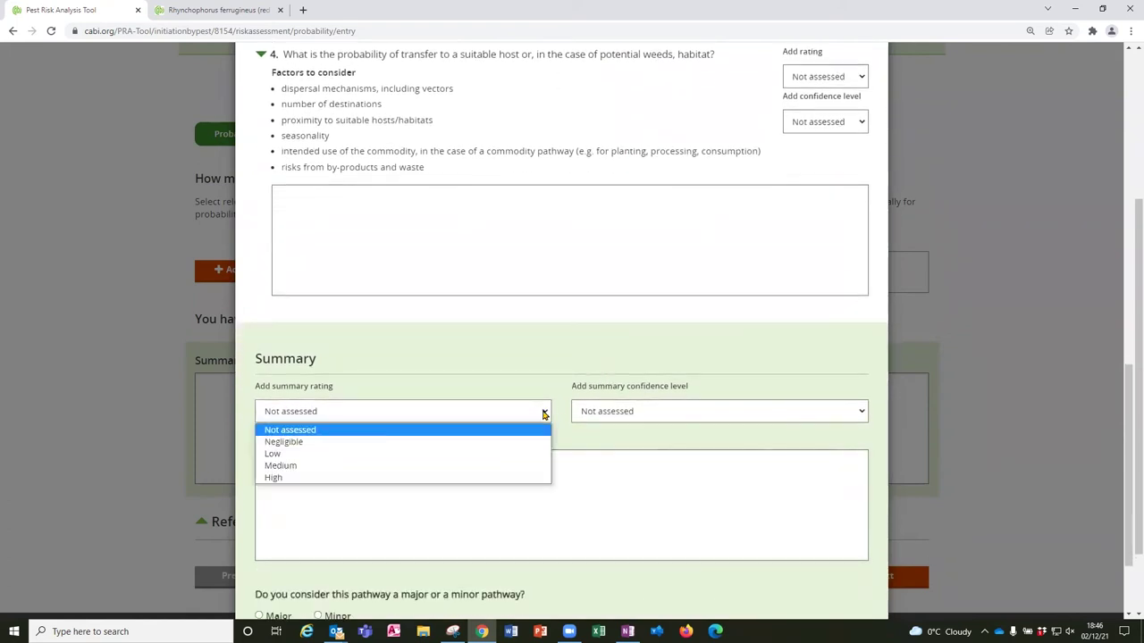
left_click(375, 474)
left_click(670, 407)
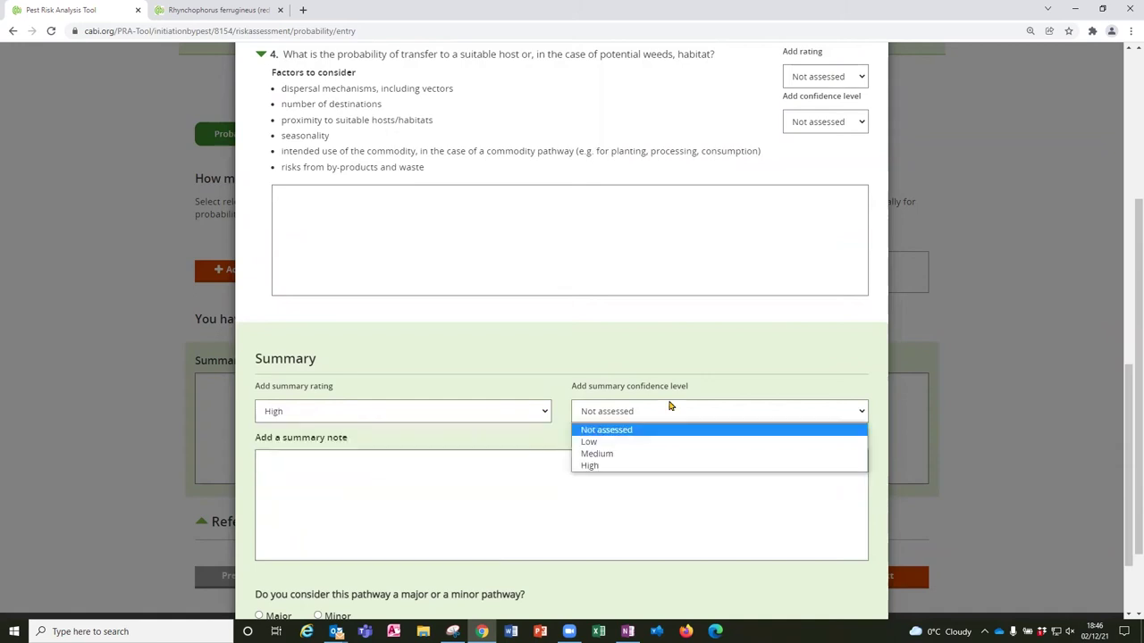
left_click(627, 467)
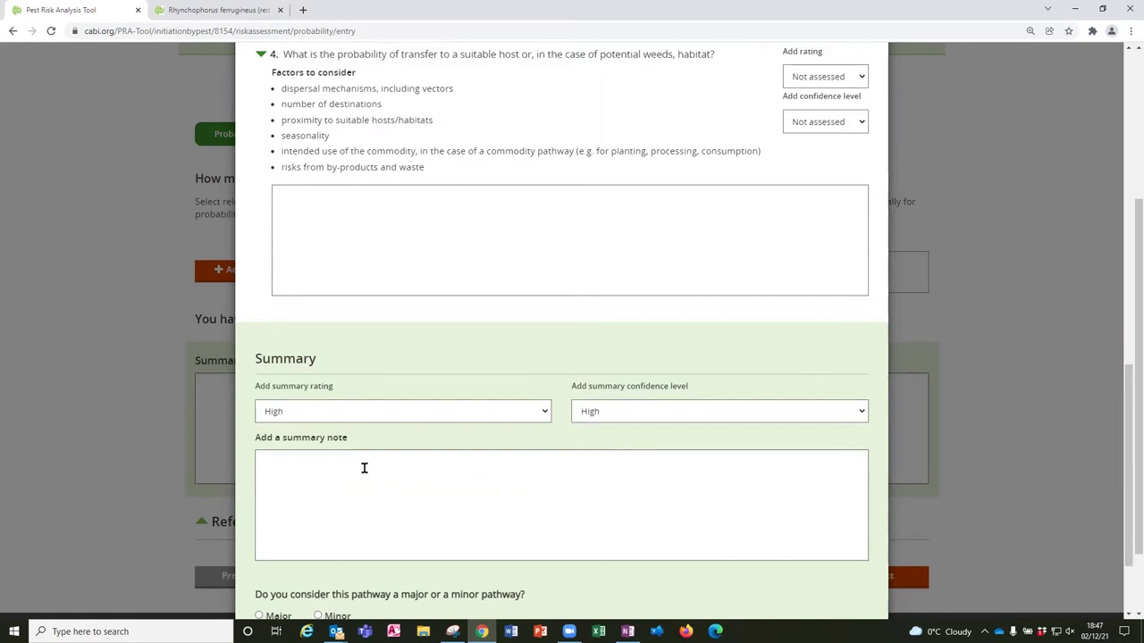
- Mark that management measures are required, then save the pathway
scroll(364, 468, "down", 2)
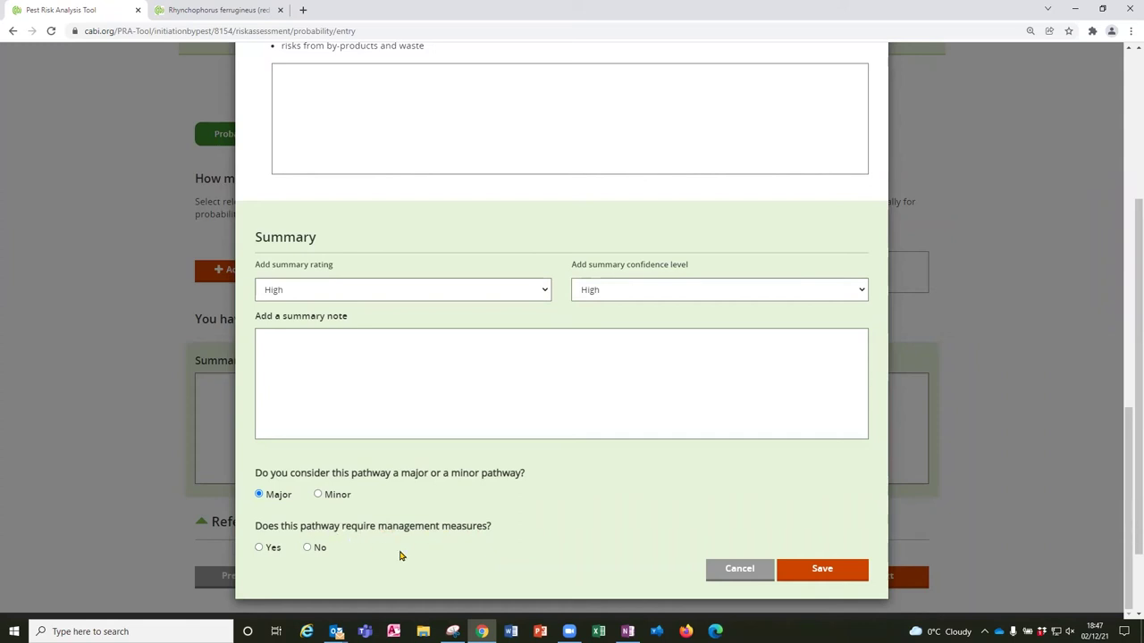
left_click(259, 548)
left_click(818, 572)
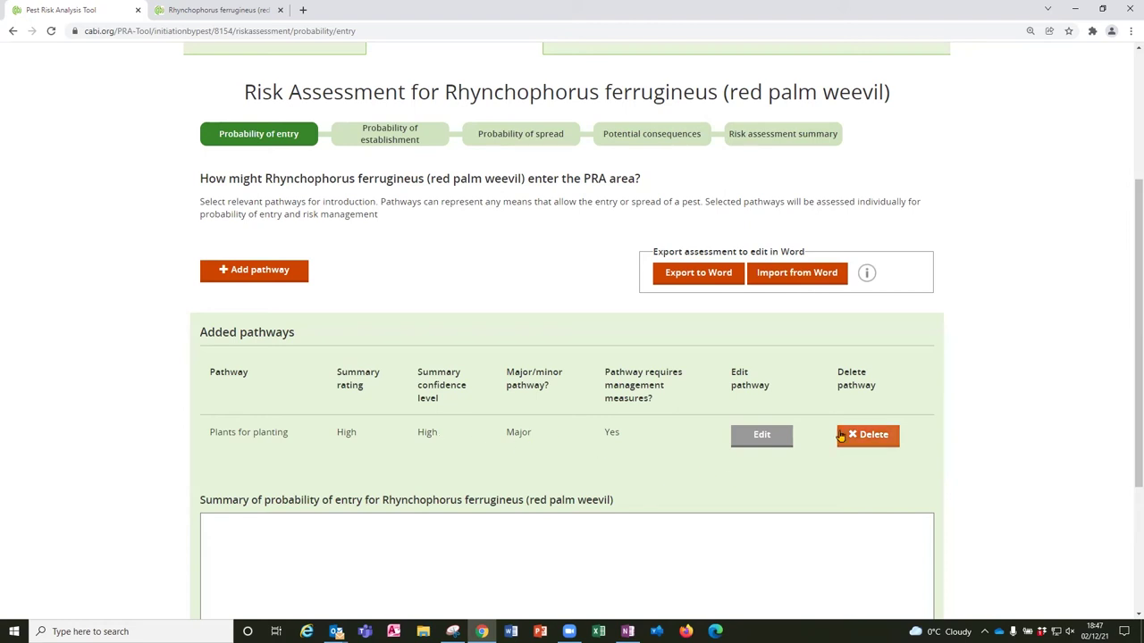
- Reopen the Plants for planting pathway, look over its answers, and close it unchanged
left_click(762, 436)
scroll(756, 436, "down", 7)
scroll(756, 436, "up", 5)
scroll(756, 436, "up", 5)
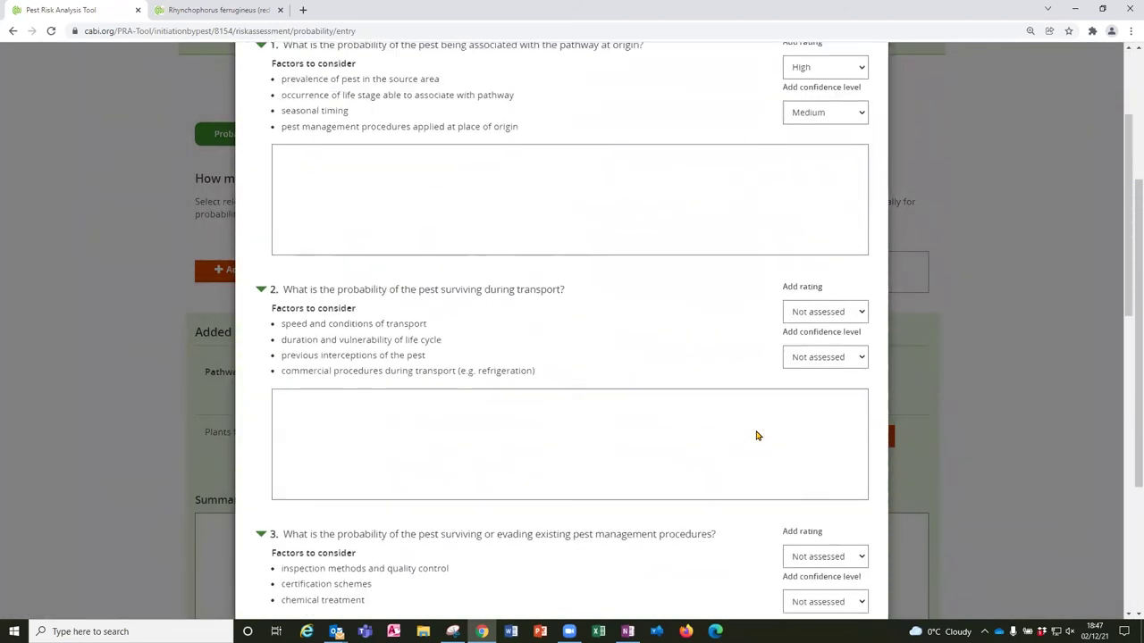
left_click(871, 84)
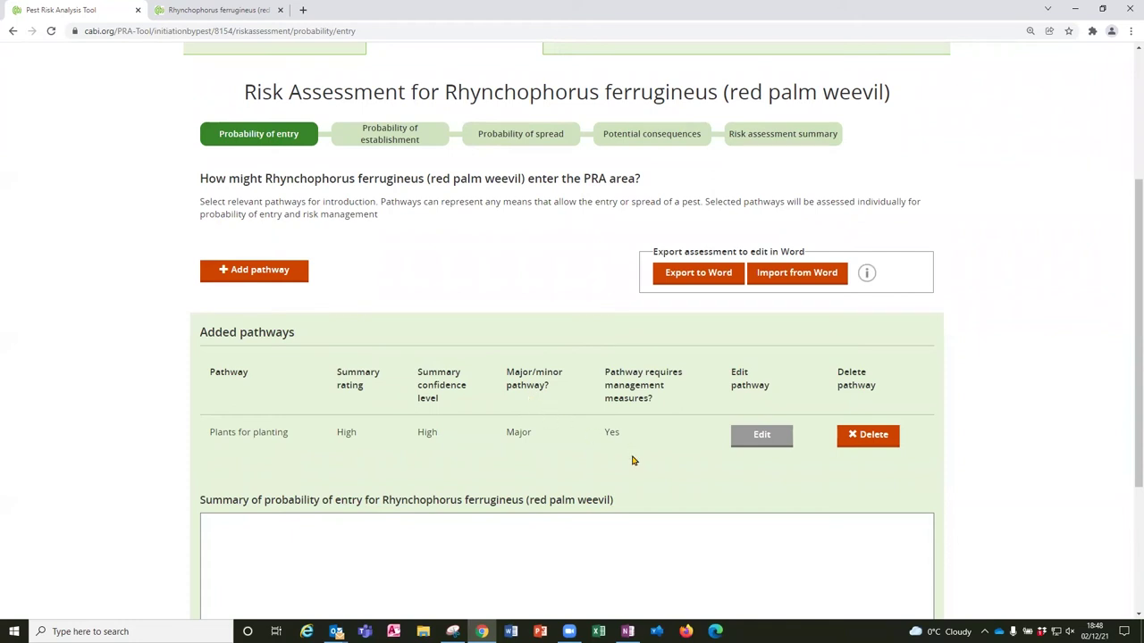
- Scroll the Probability of entry page, which lists Plants for planting as the only pathway
scroll(632, 460, "down", 2)
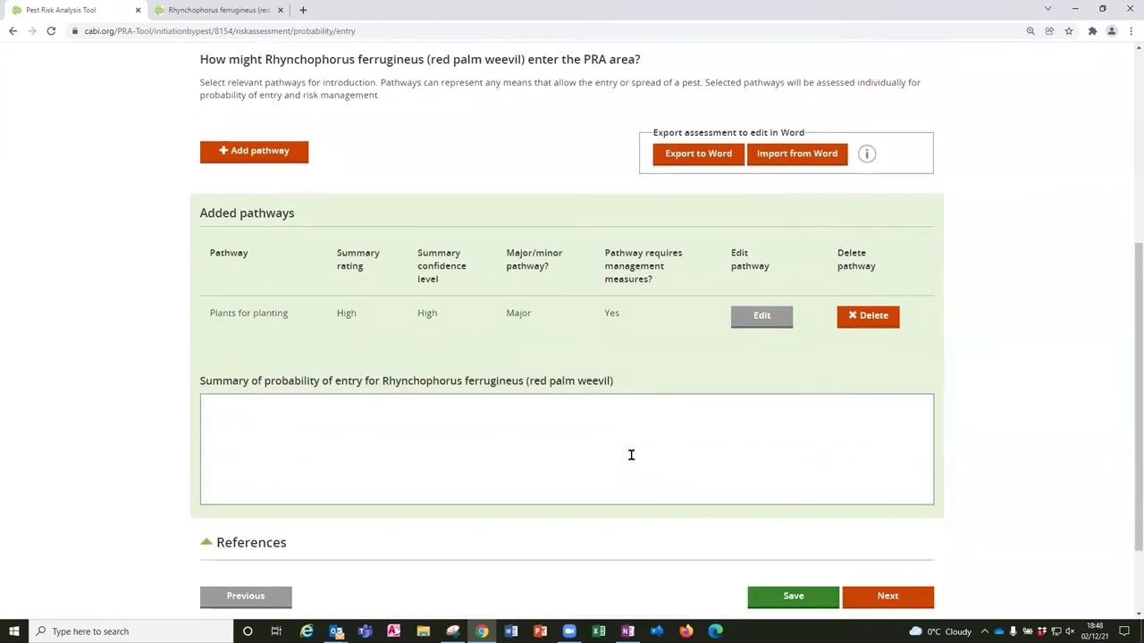
scroll(582, 373, "up", 2)
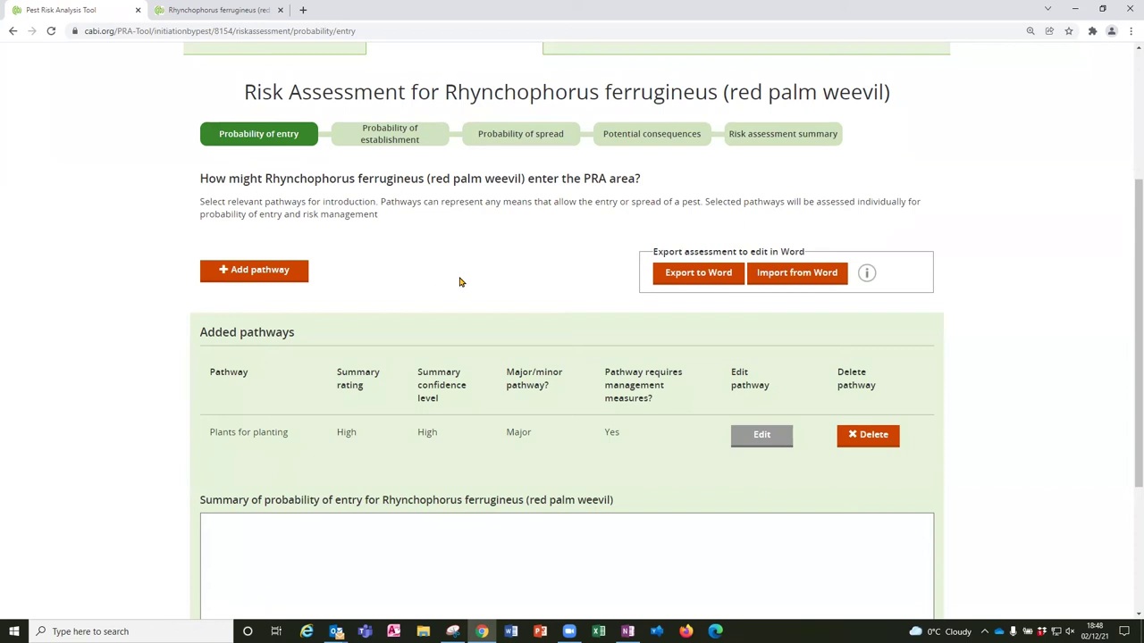
scroll(459, 282, "down", 3)
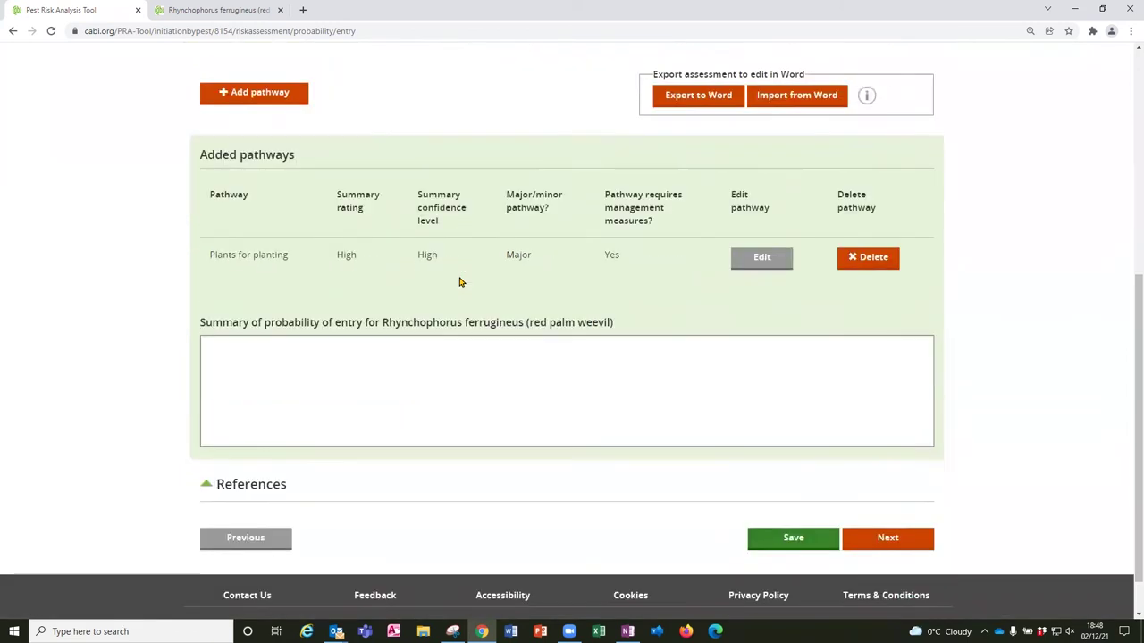
scroll(459, 282, "up", 3)
left_click(386, 145)
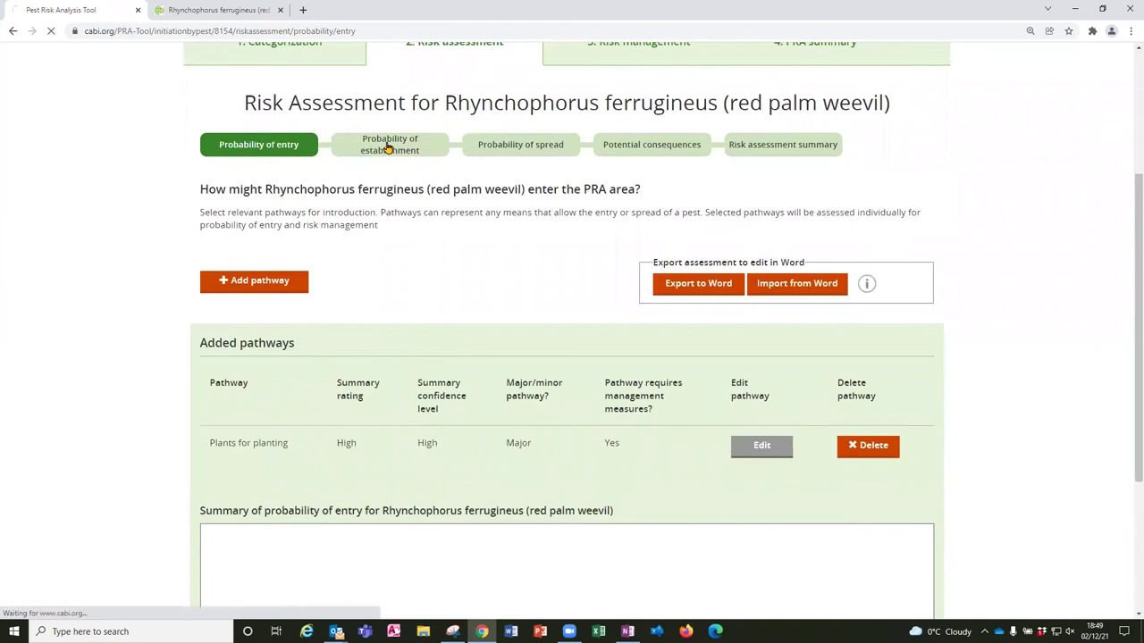
scroll(452, 329, "down", 3)
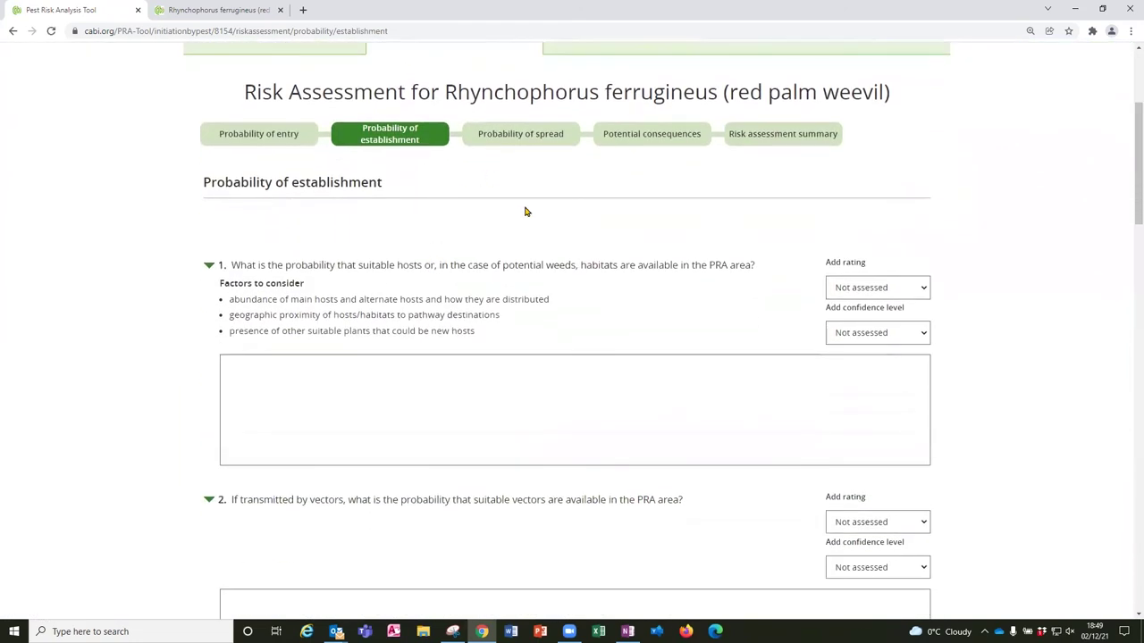
scroll(526, 217, "down", 1)
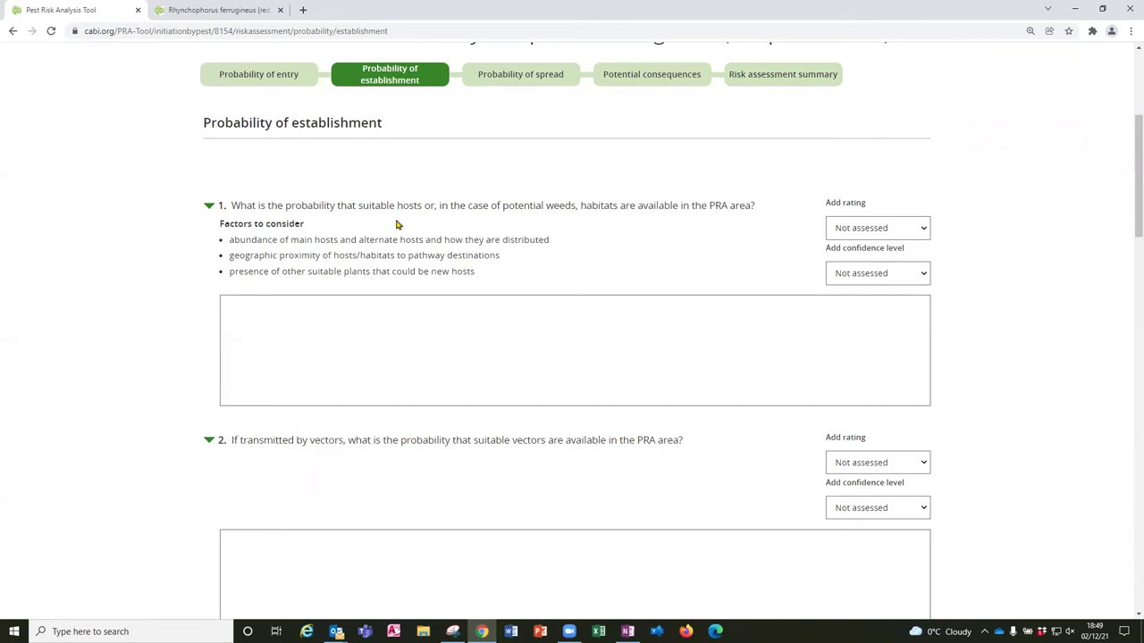
scroll(357, 439, "down", 6)
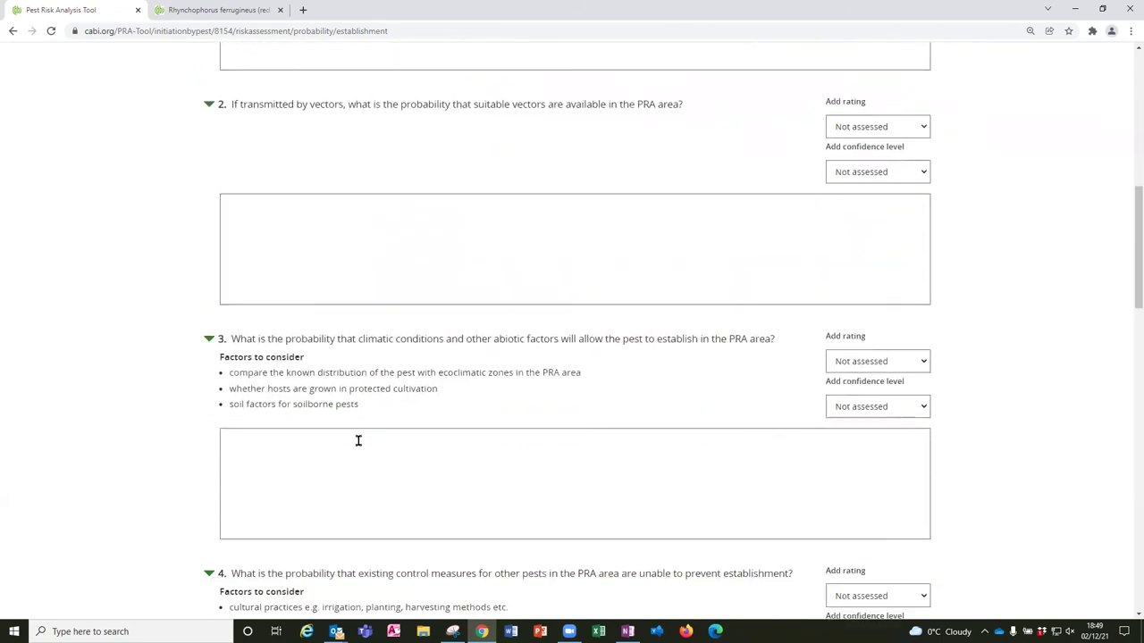
scroll(357, 439, "down", 7)
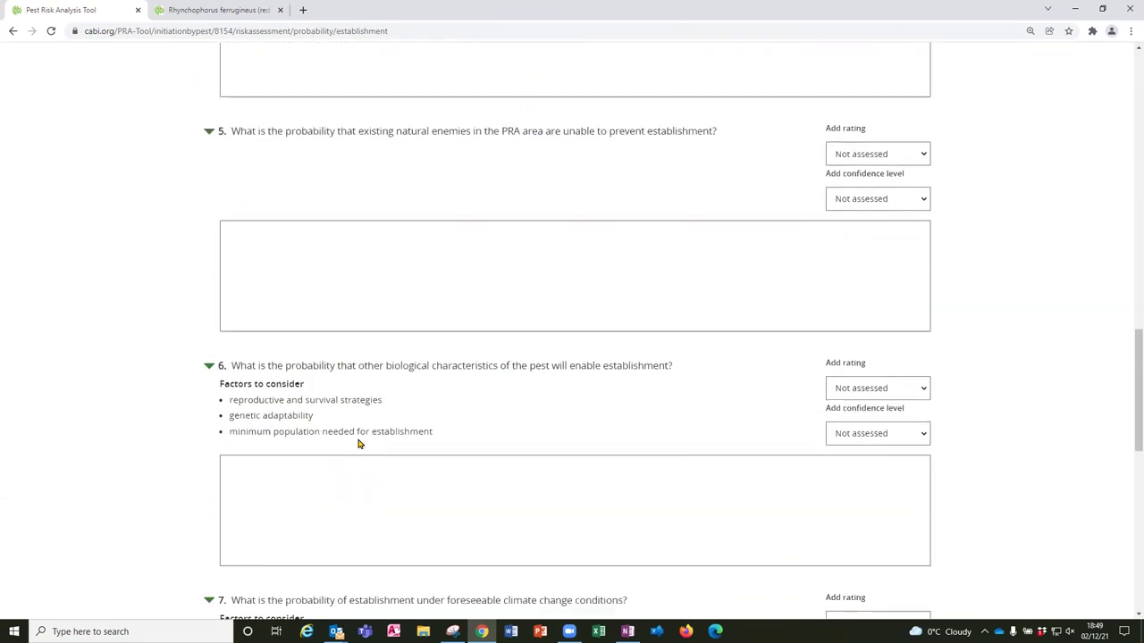
scroll(358, 444, "down", 1)
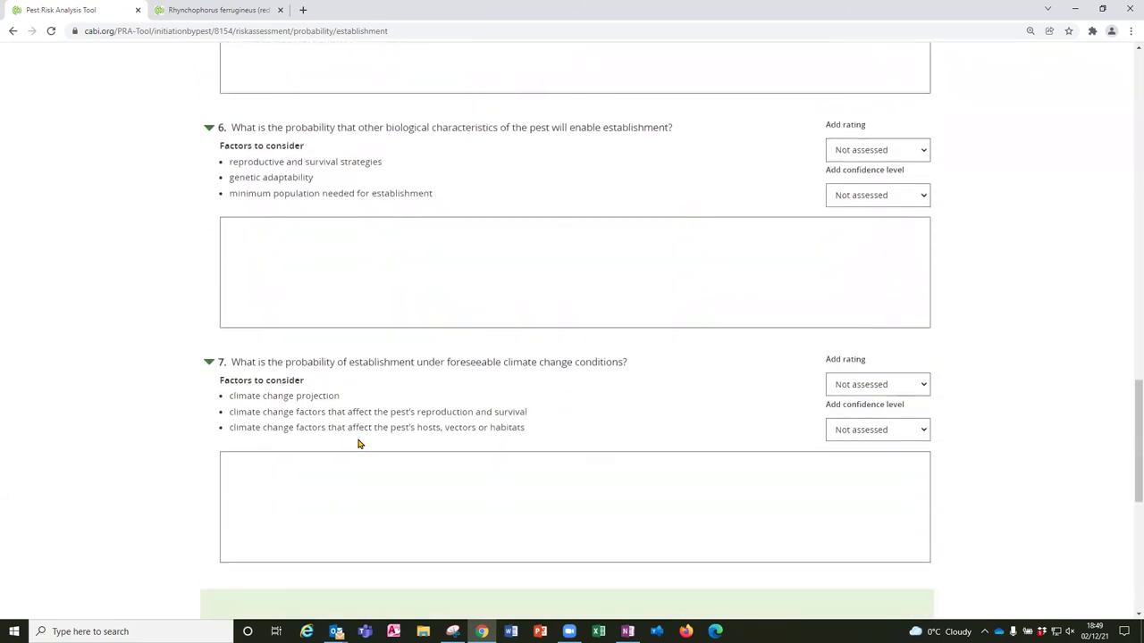
scroll(358, 441, "down", 3)
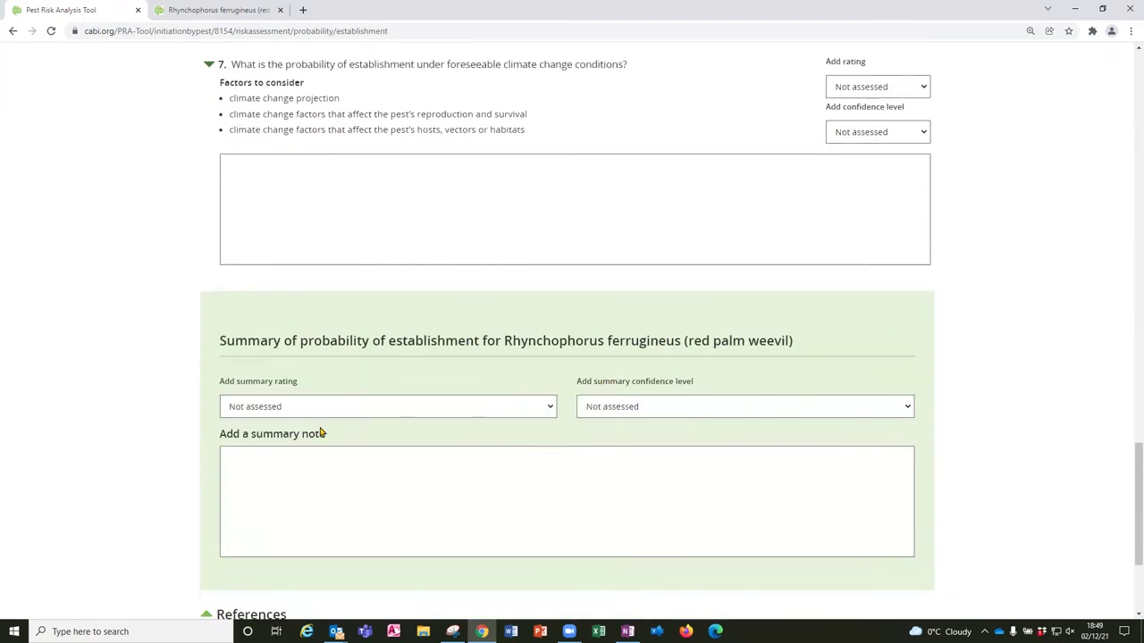
scroll(704, 464, "down", 1)
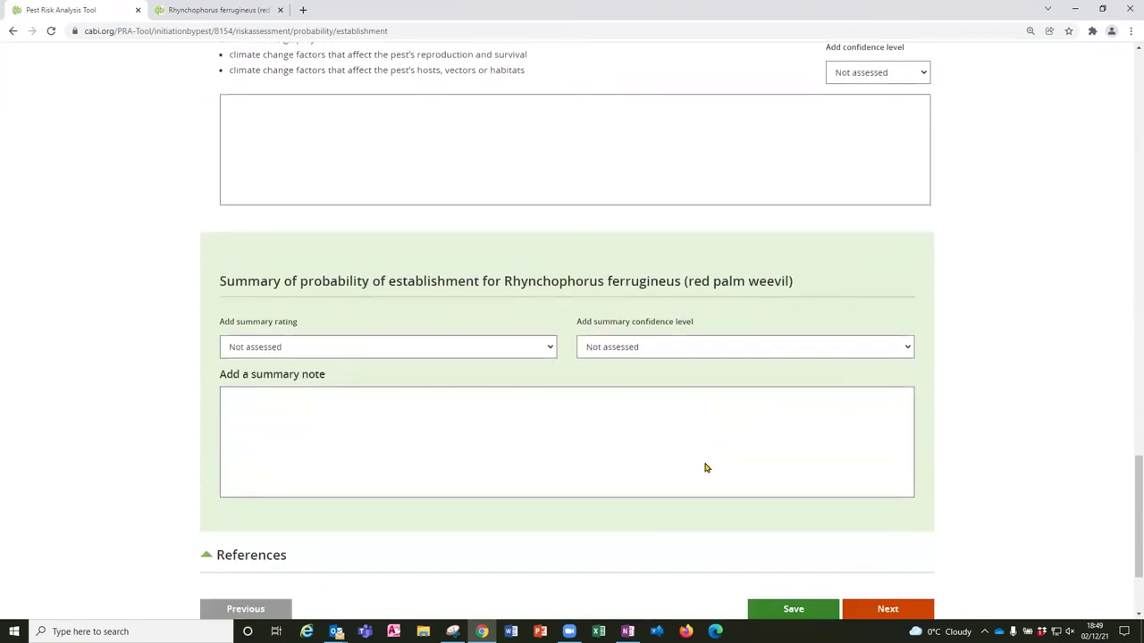
scroll(704, 466, "up", 4)
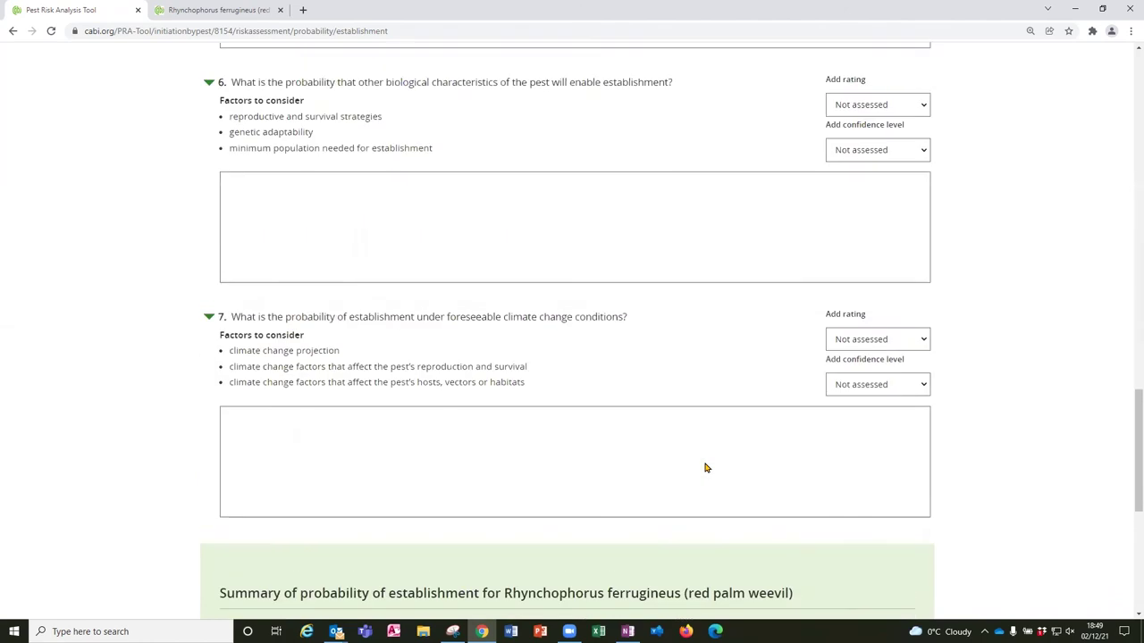
left_click_drag(1126, 483, 1129, 147)
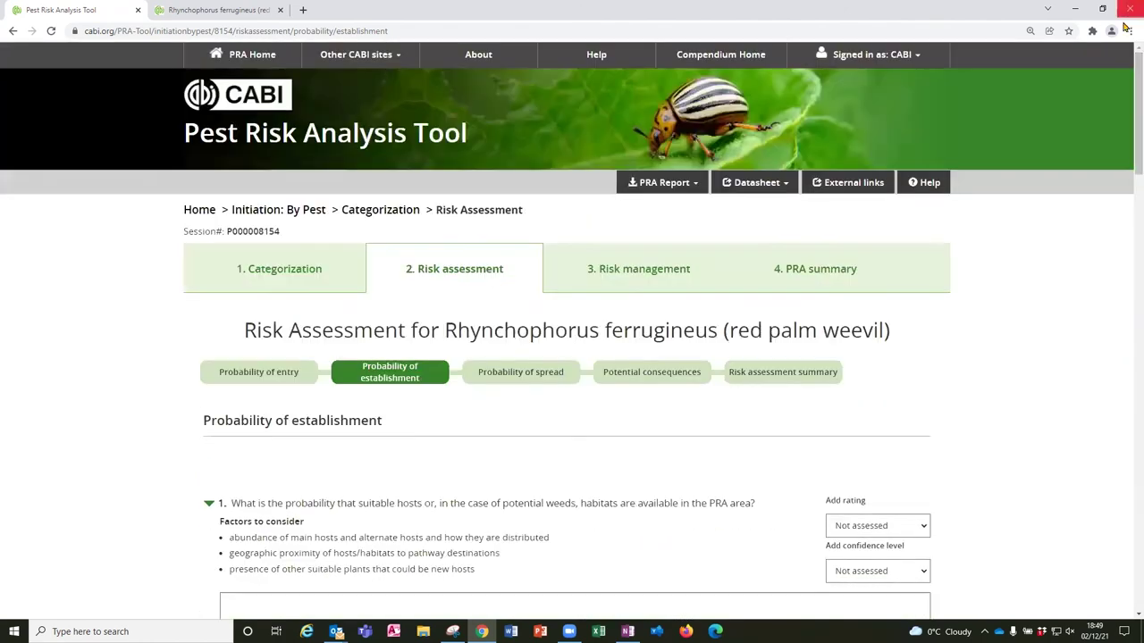
- From Home, open the second red palm weevil to Ghana PRA and go to its Risk assessment stage
left_click(199, 211)
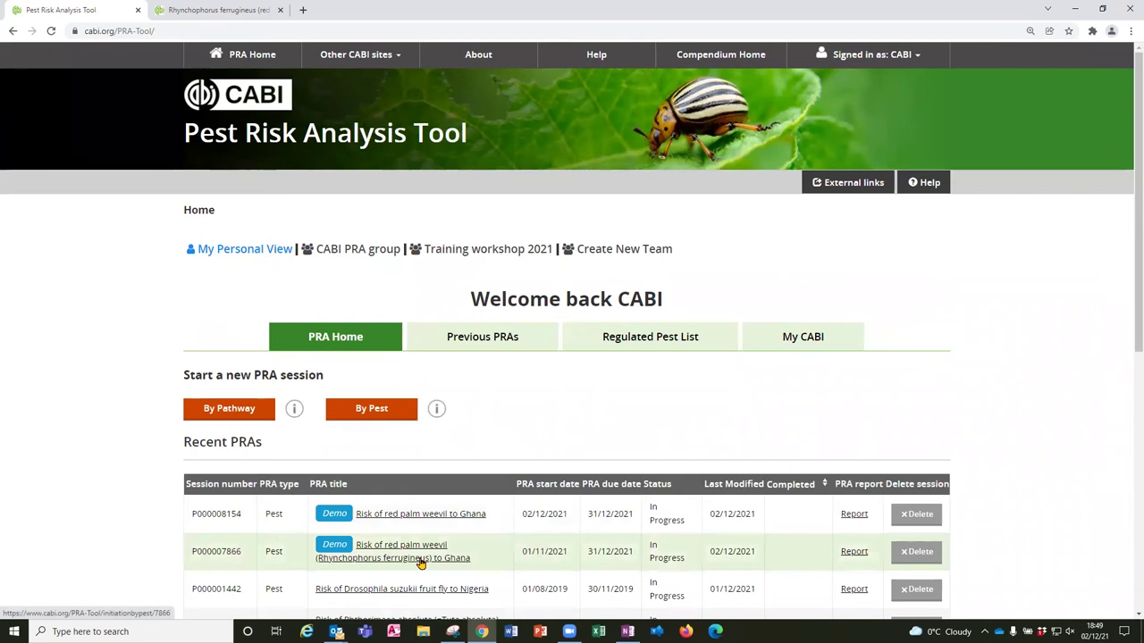
left_click(421, 561)
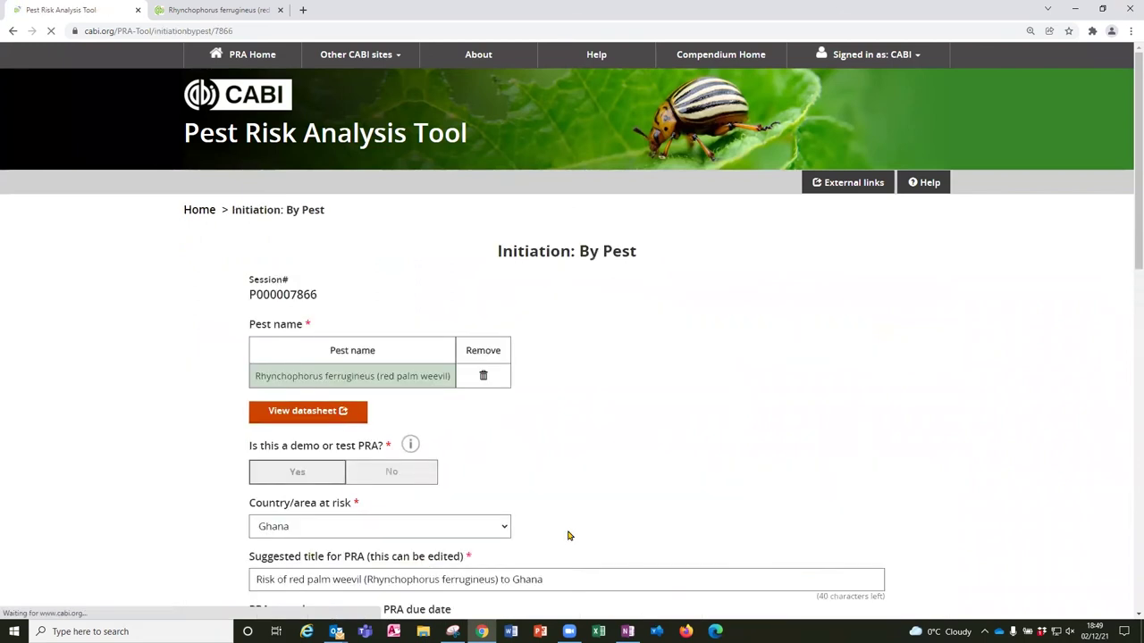
scroll(730, 481, "down", 6)
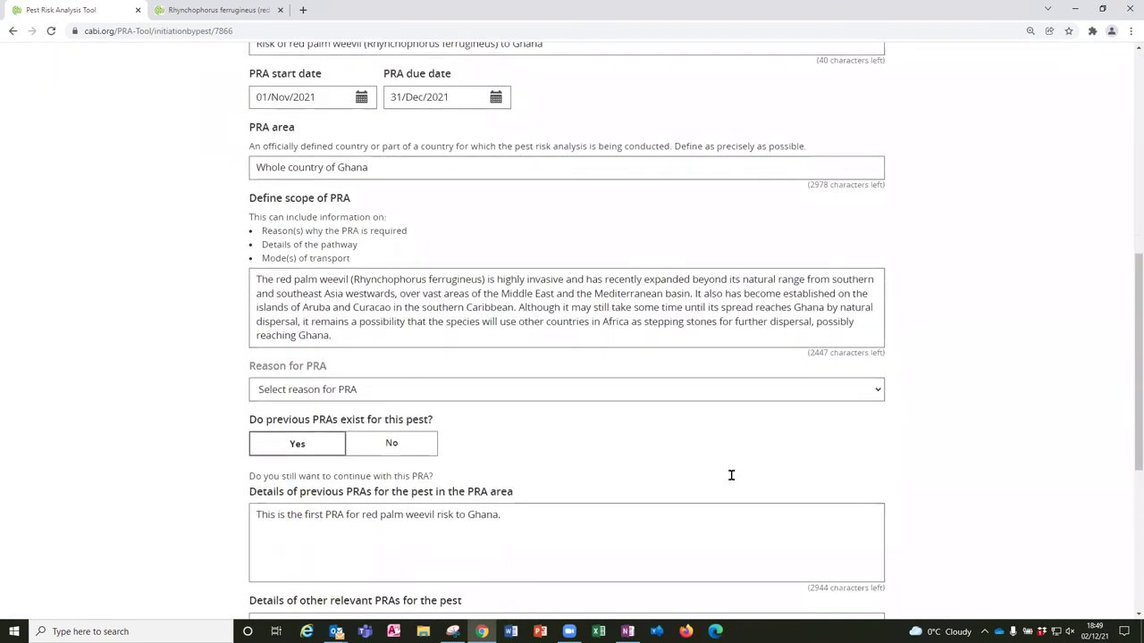
scroll(730, 481, "down", 5)
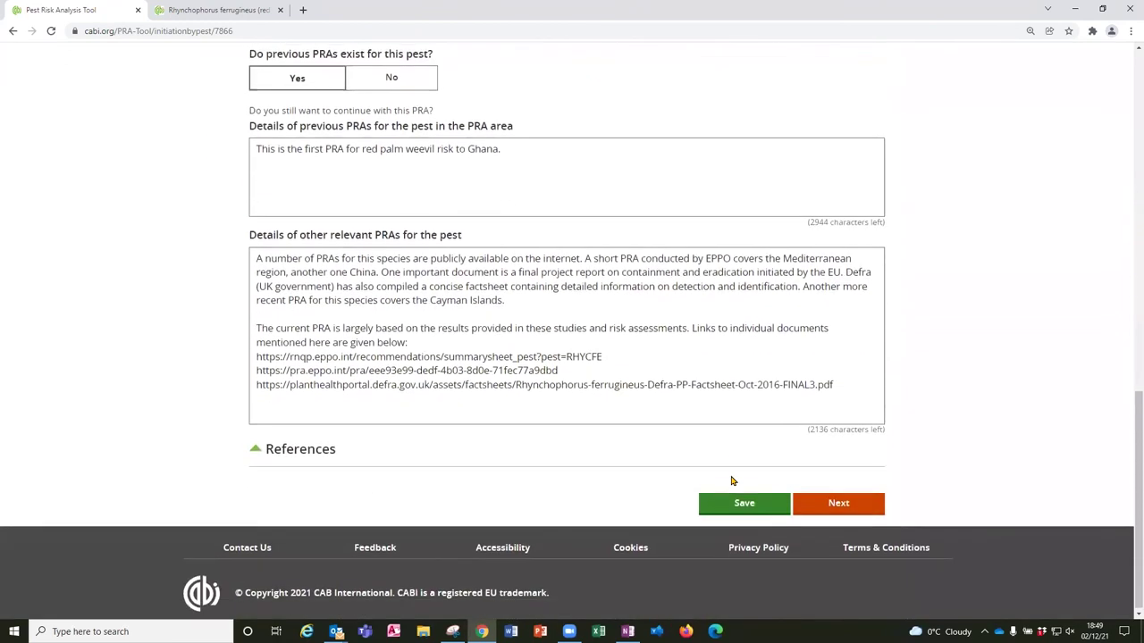
left_click(854, 503)
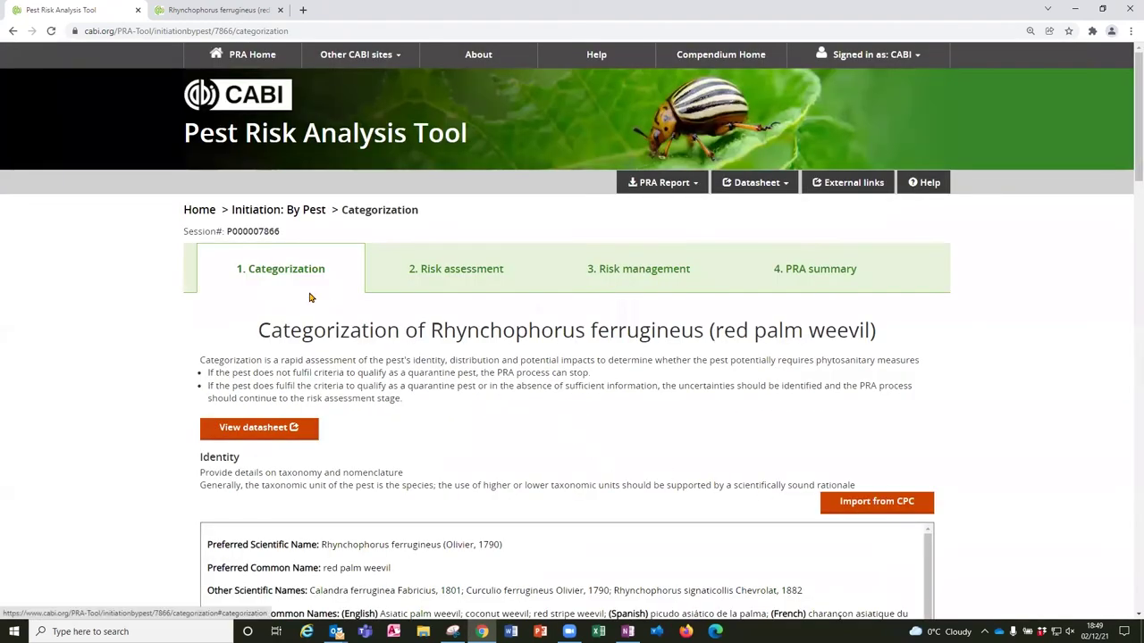
left_click(471, 272)
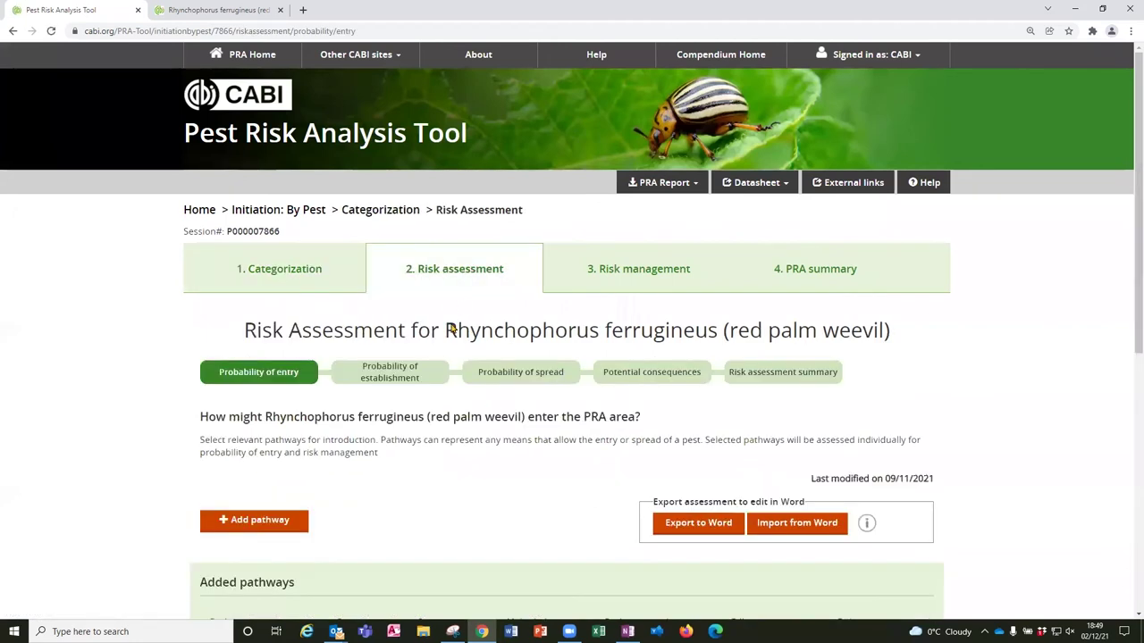
- Show the Risk assessment summary and scroll through its ratings and summary note
left_click(785, 374)
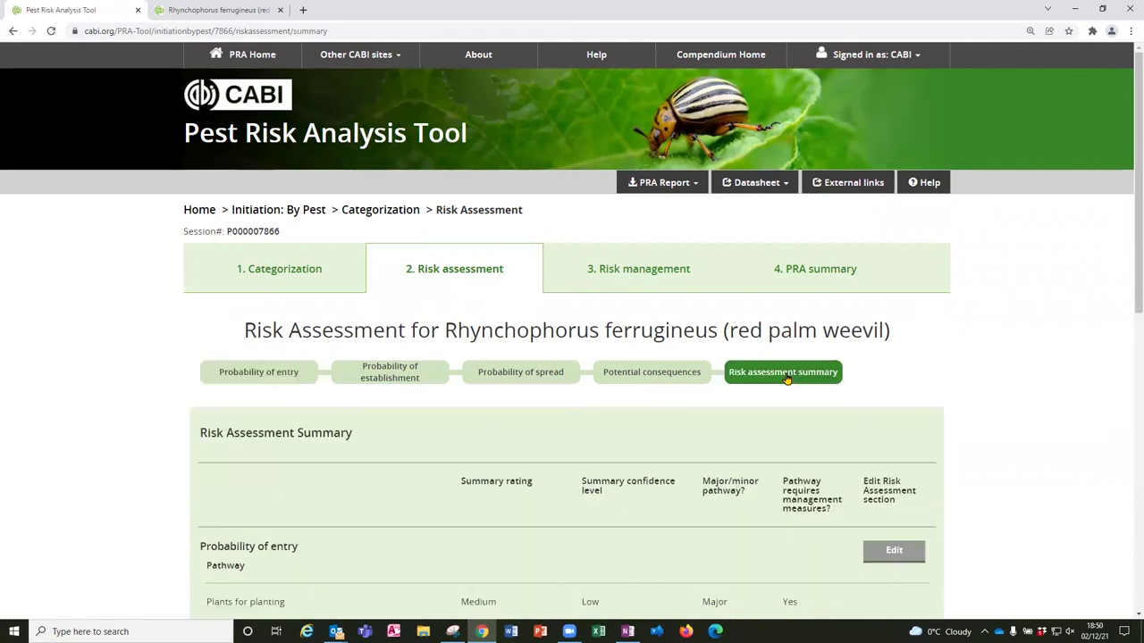
scroll(786, 379, "down", 5)
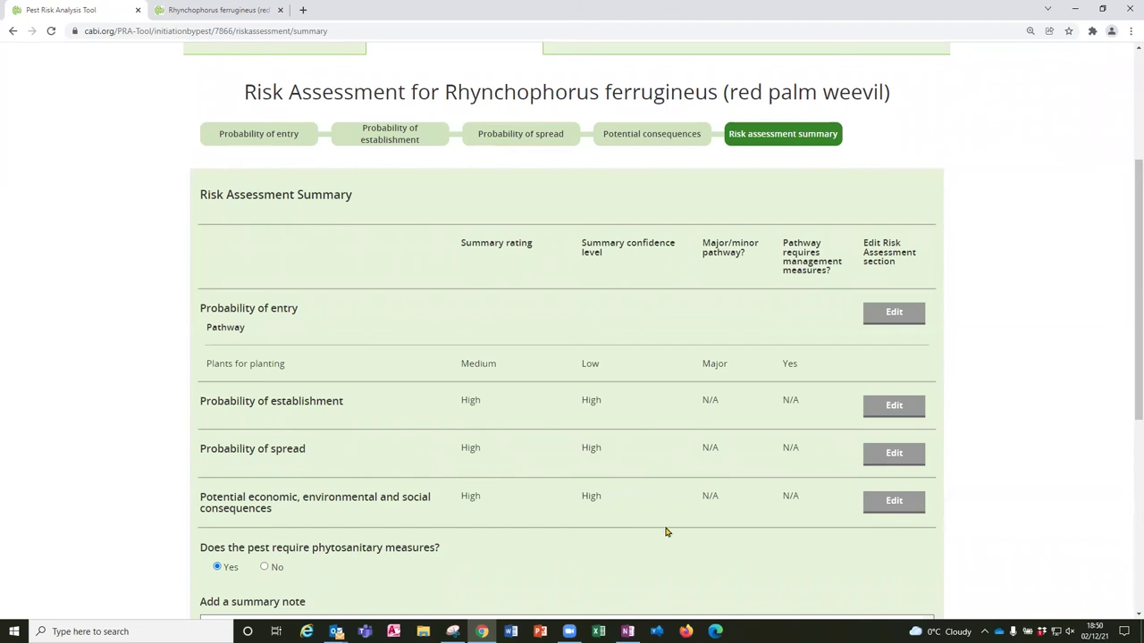
scroll(667, 531, "down", 1)
scroll(667, 532, "down", 1)
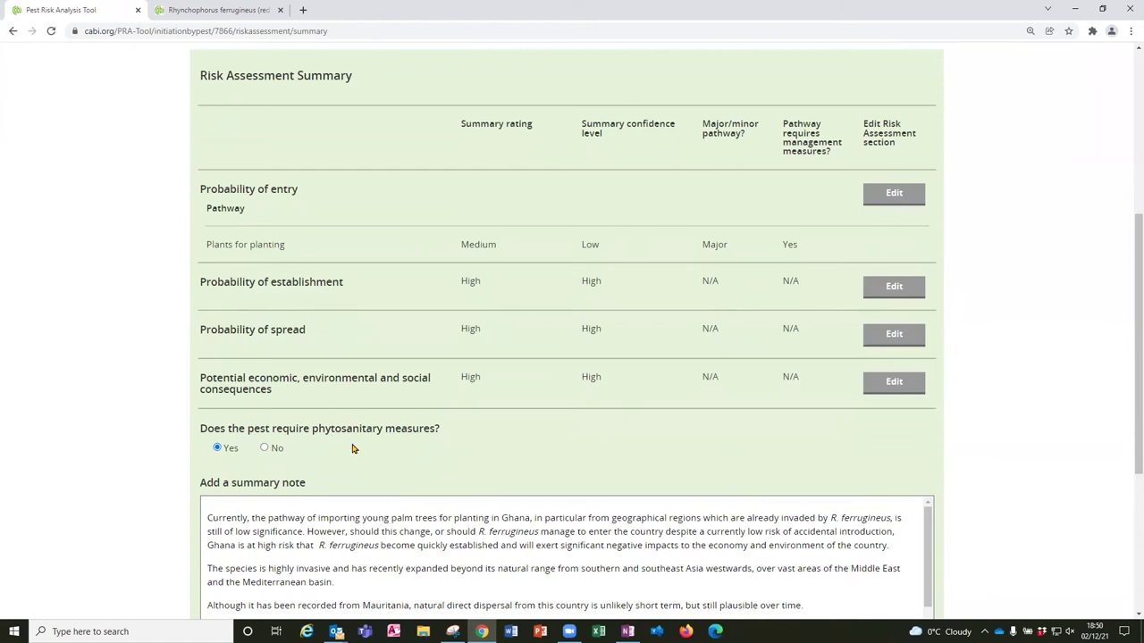
scroll(613, 451, "down", 2)
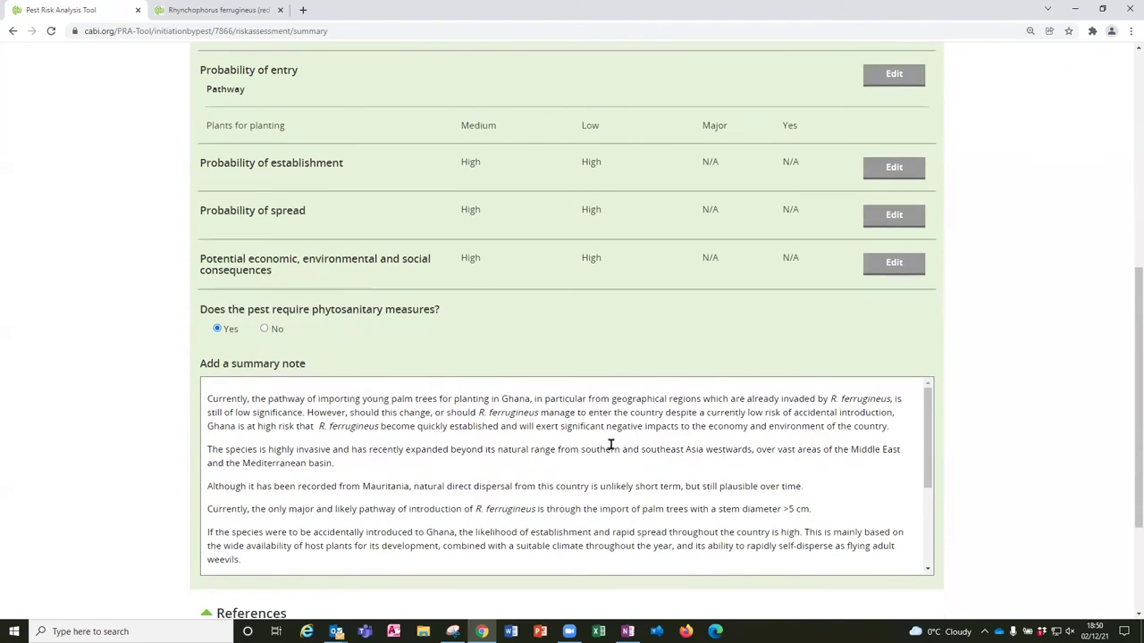
scroll(610, 445, "down", 4)
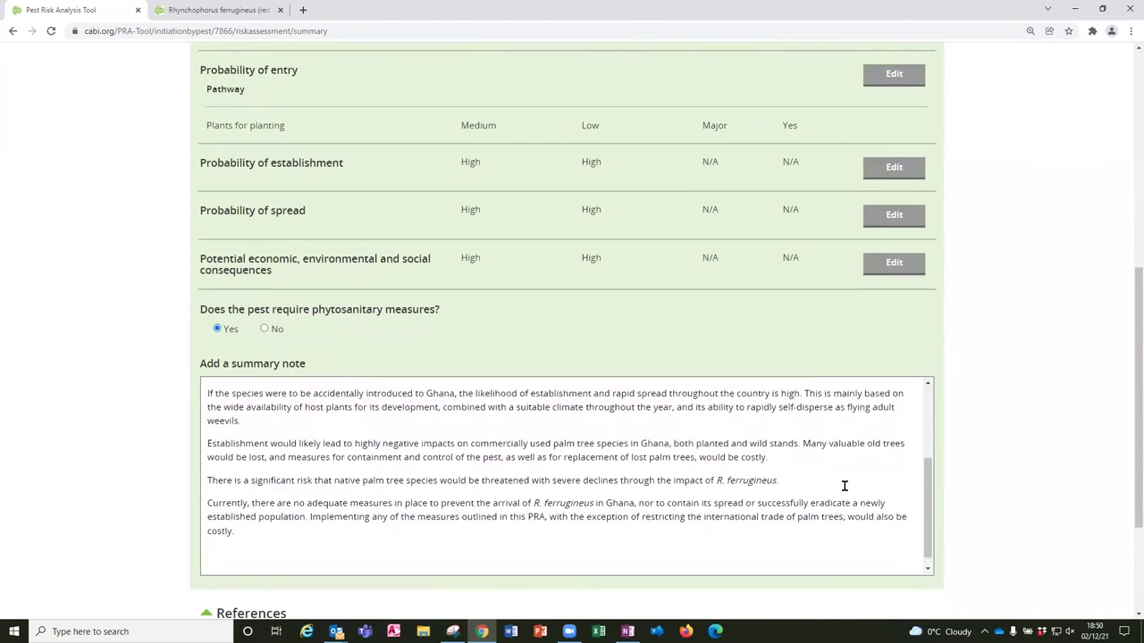
scroll(1063, 559, "down", 2)
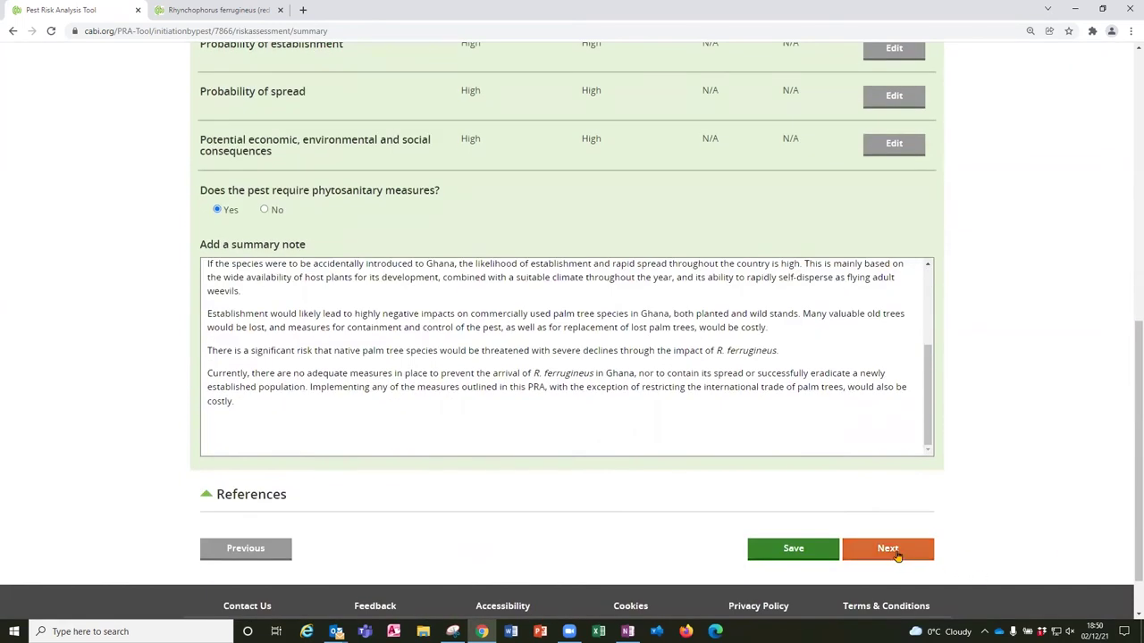
- Go to Risk management and review the pathway, after-entry and other options and the conclusion
left_click(897, 555)
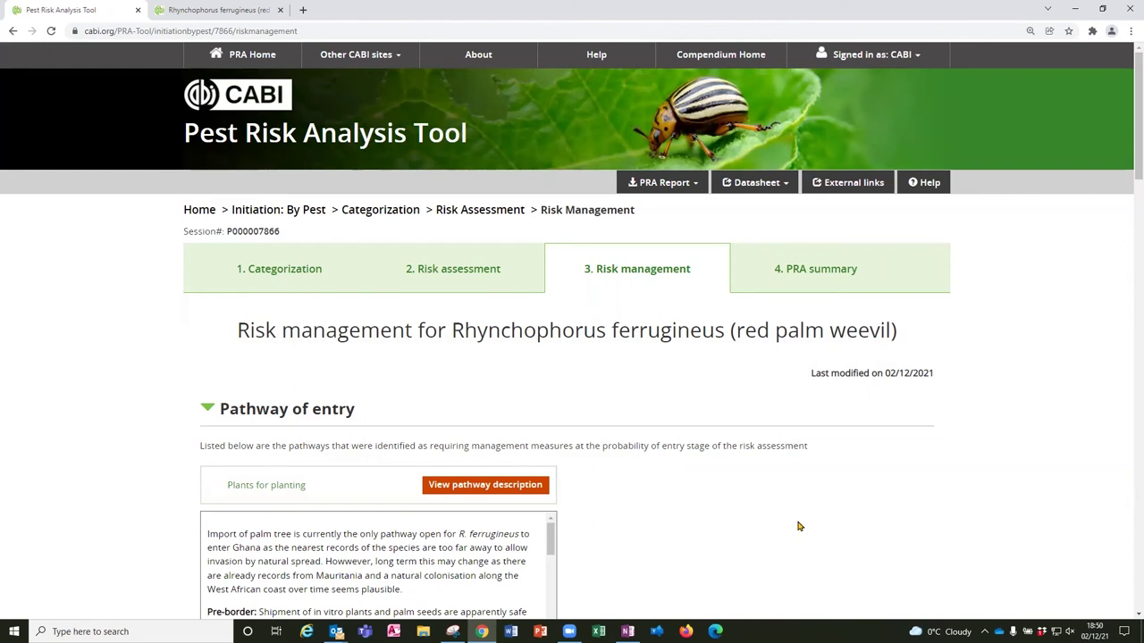
scroll(799, 526, "down", 3)
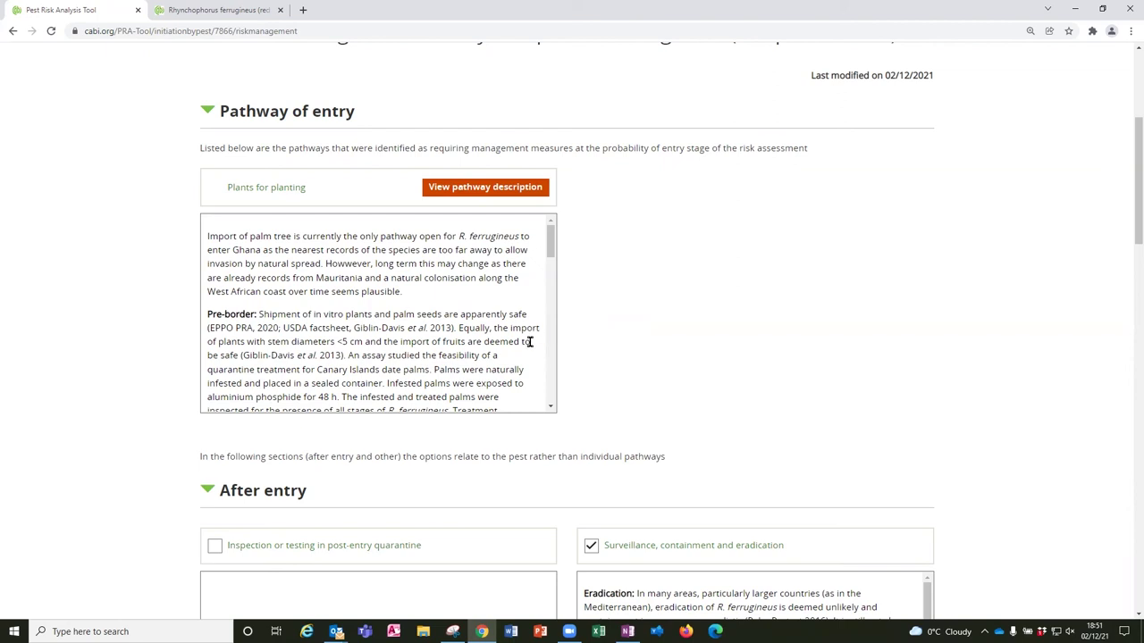
left_click_drag(549, 259, 550, 369)
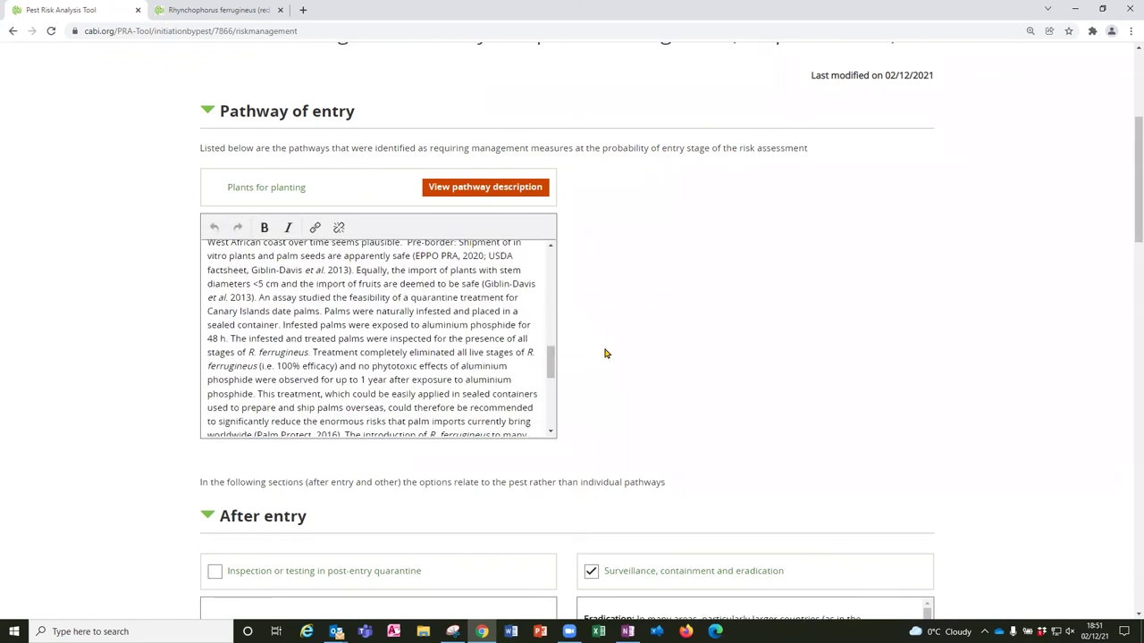
scroll(610, 352, "down", 3)
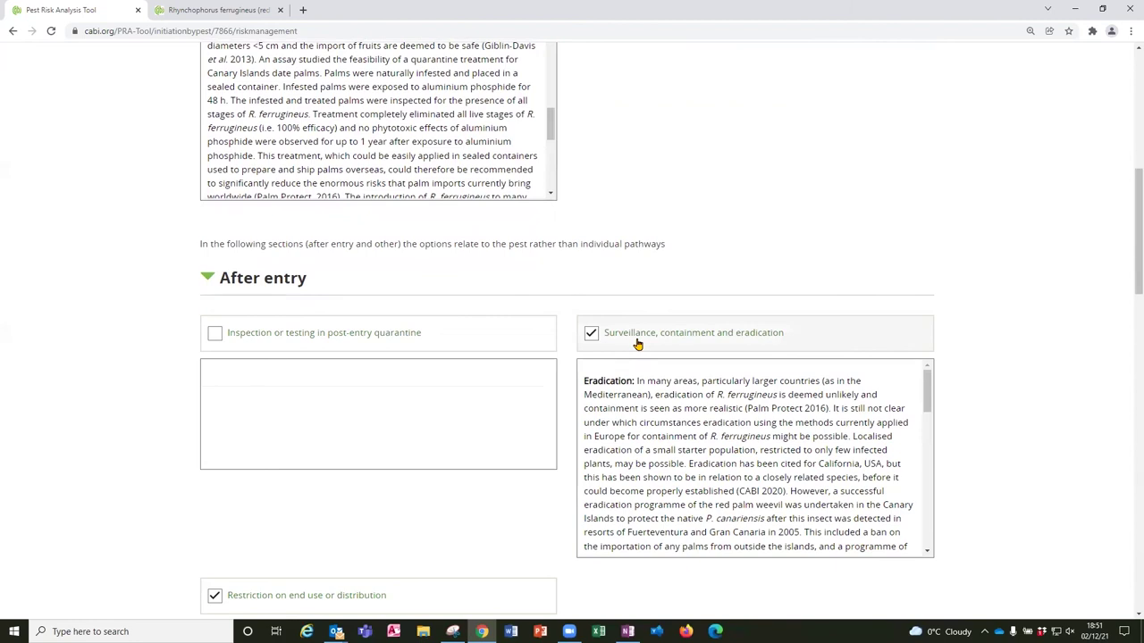
scroll(638, 345, "down", 1)
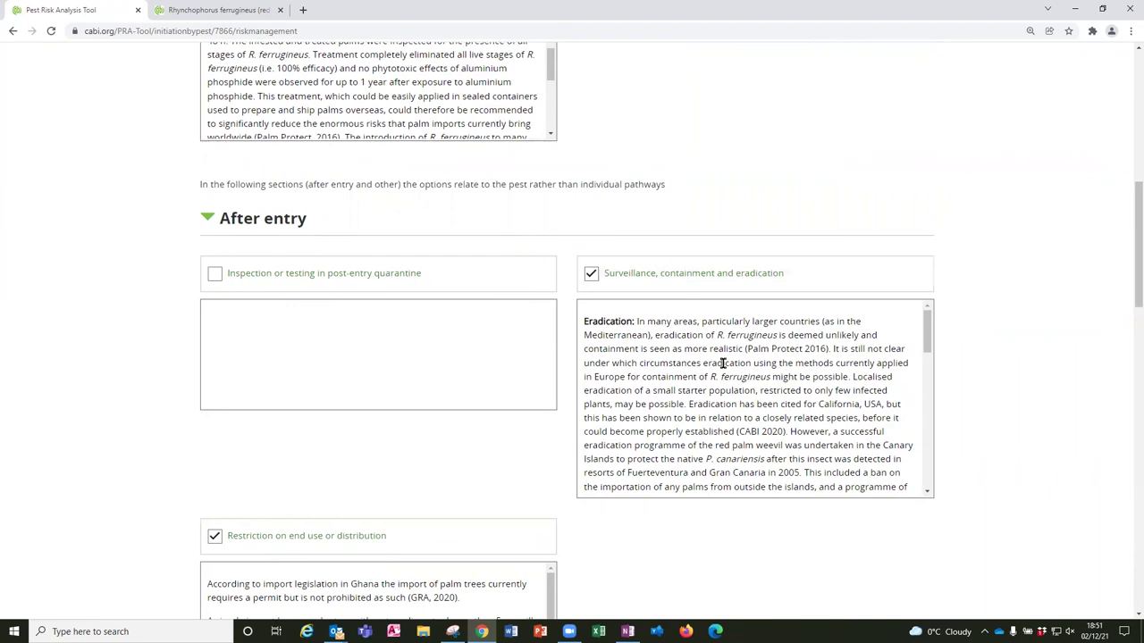
scroll(722, 363, "down", 1)
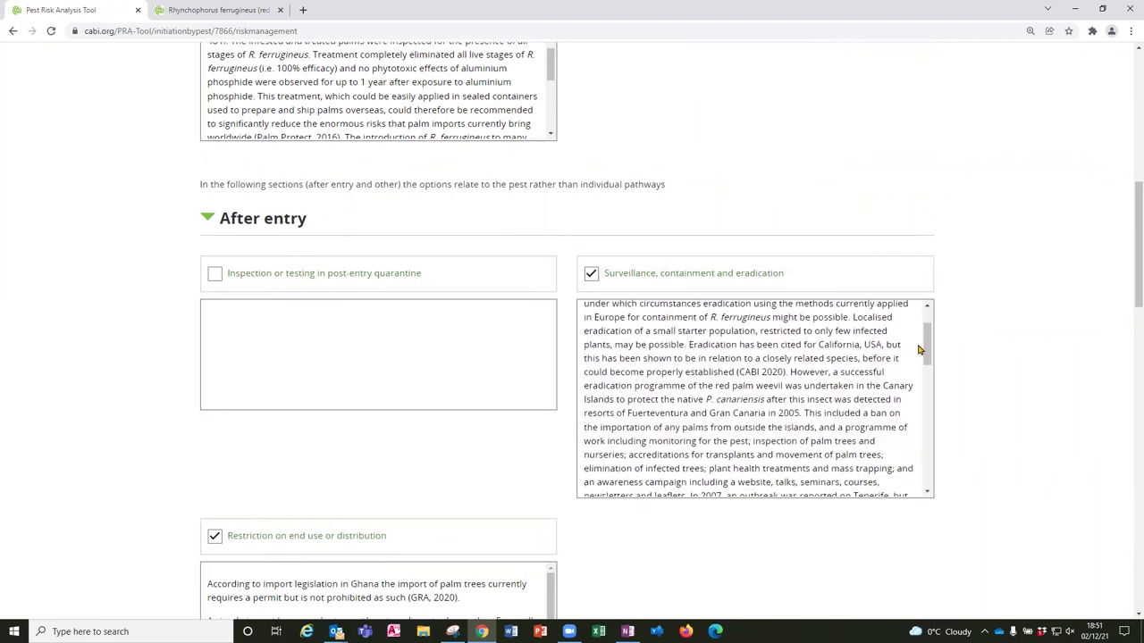
left_click_drag(927, 344, 787, 532)
scroll(786, 534, "down", 8)
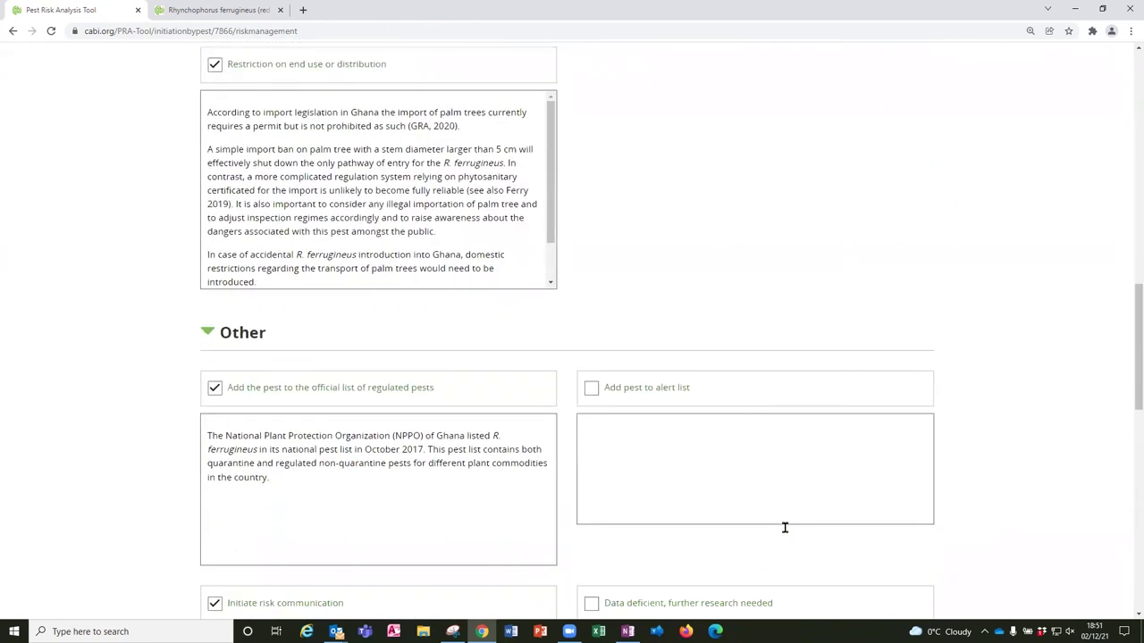
scroll(785, 529, "down", 6)
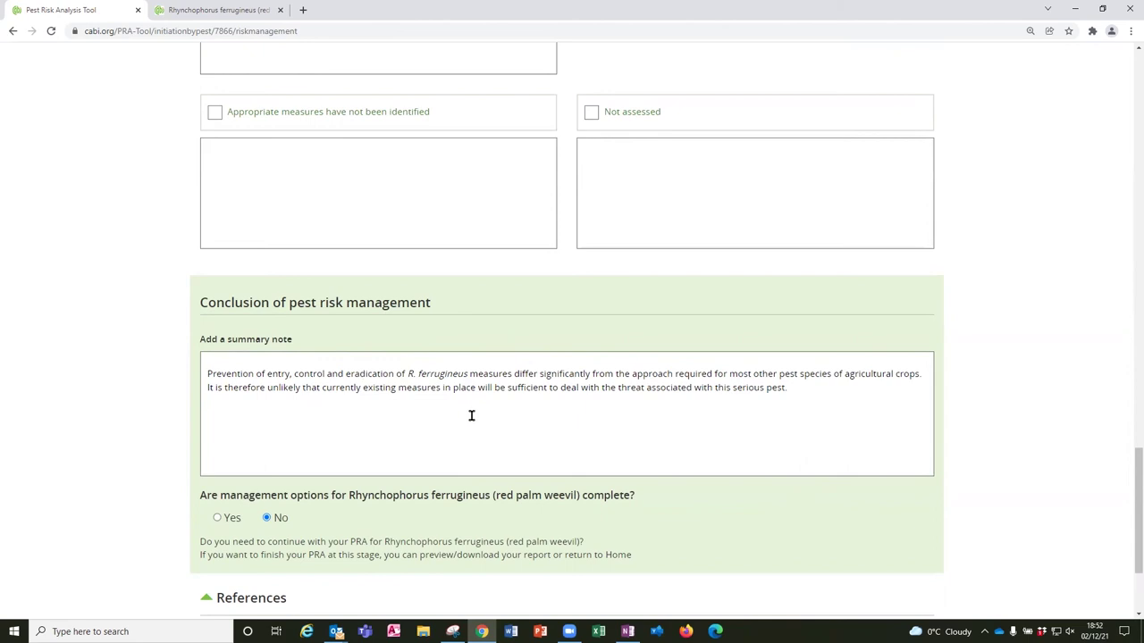
scroll(471, 416, "down", 1)
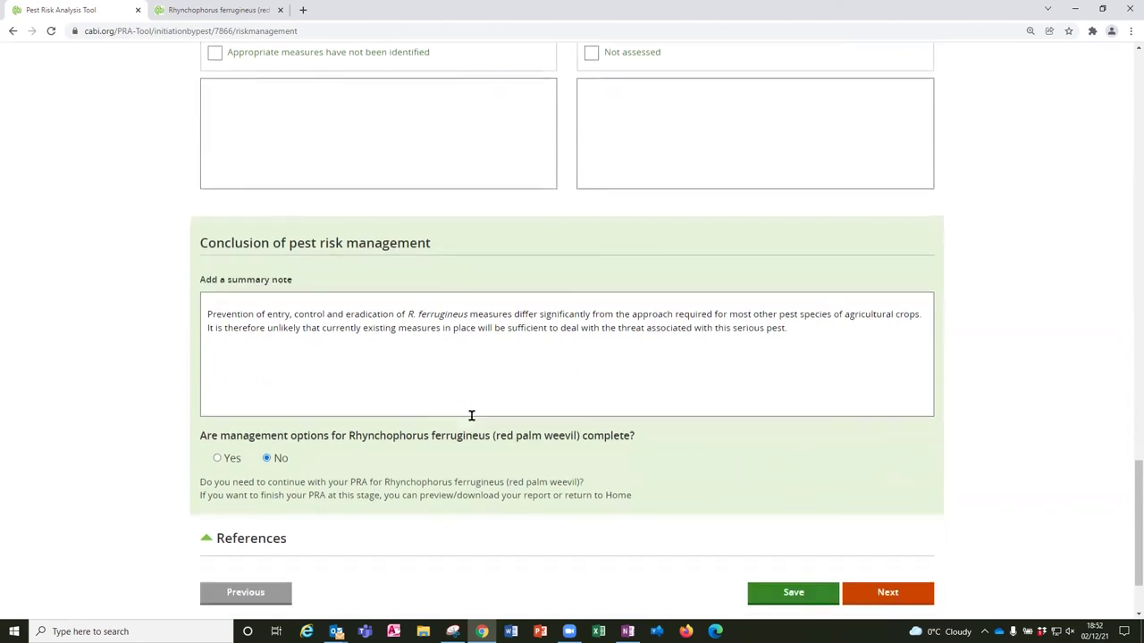
scroll(519, 442, "down", 2)
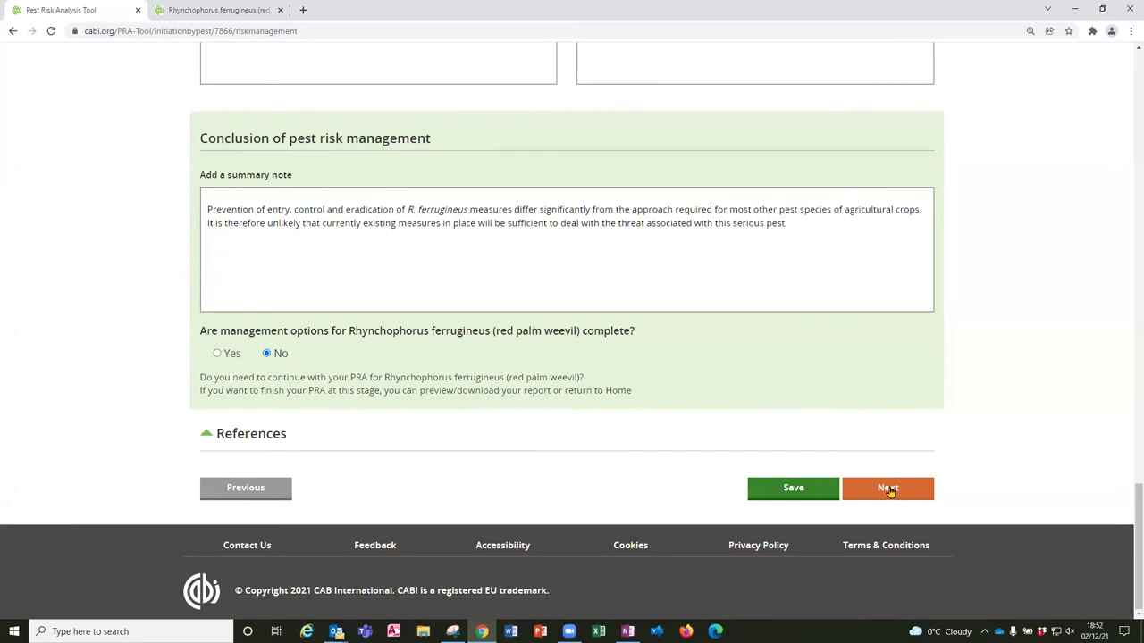
- Open the PRA summary and scroll from the risk ratings down to the PRA notes
left_click(889, 490)
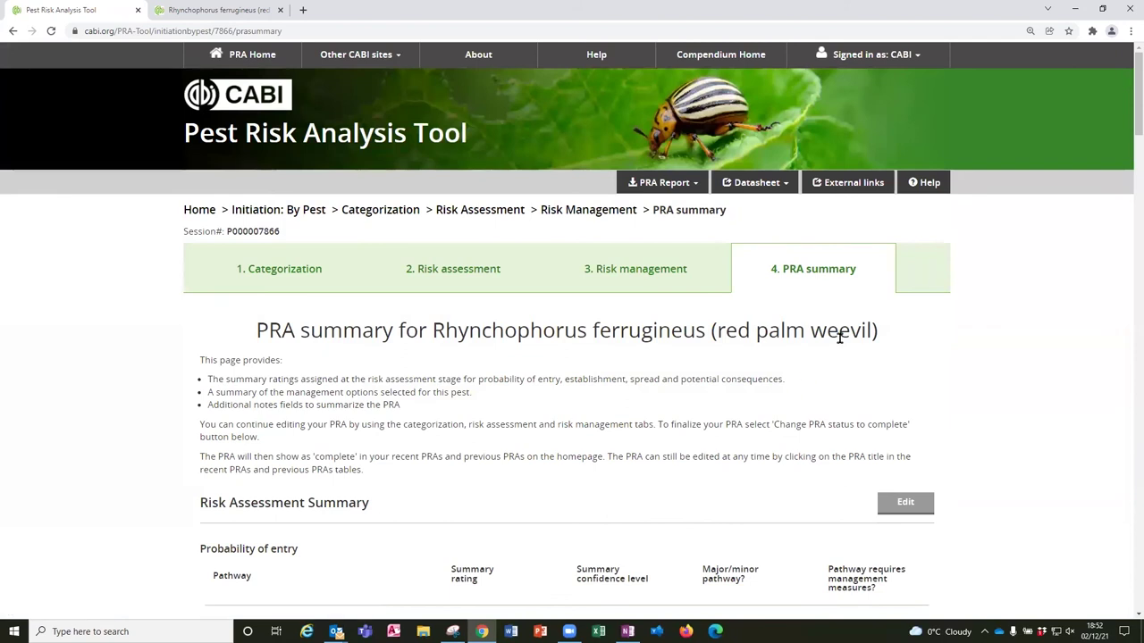
scroll(840, 338, "down", 2)
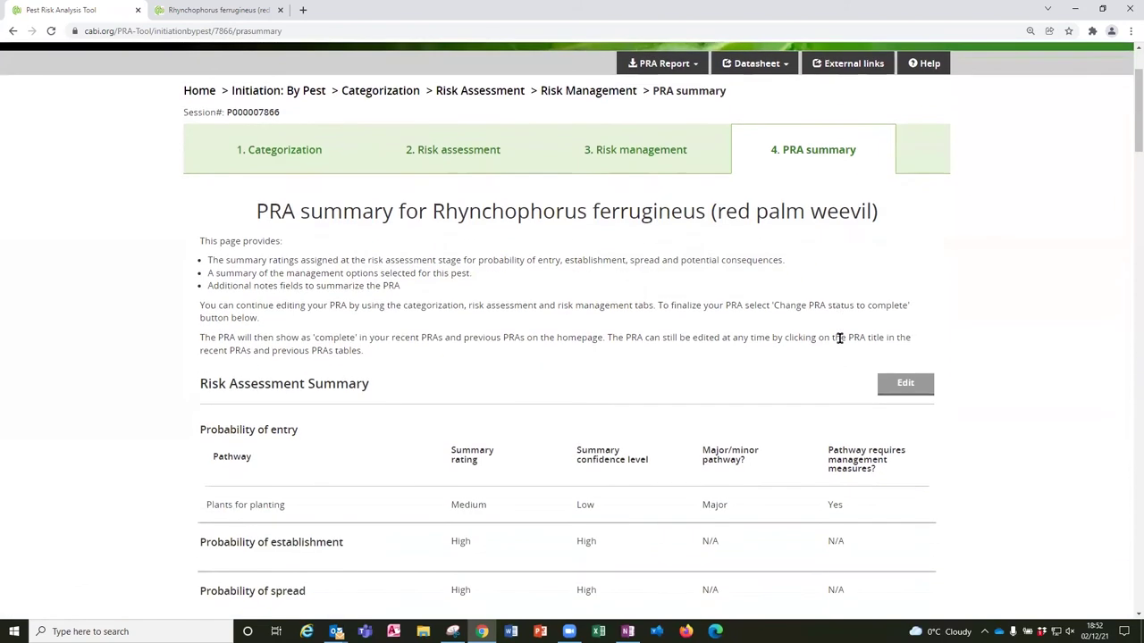
scroll(840, 339, "down", 1)
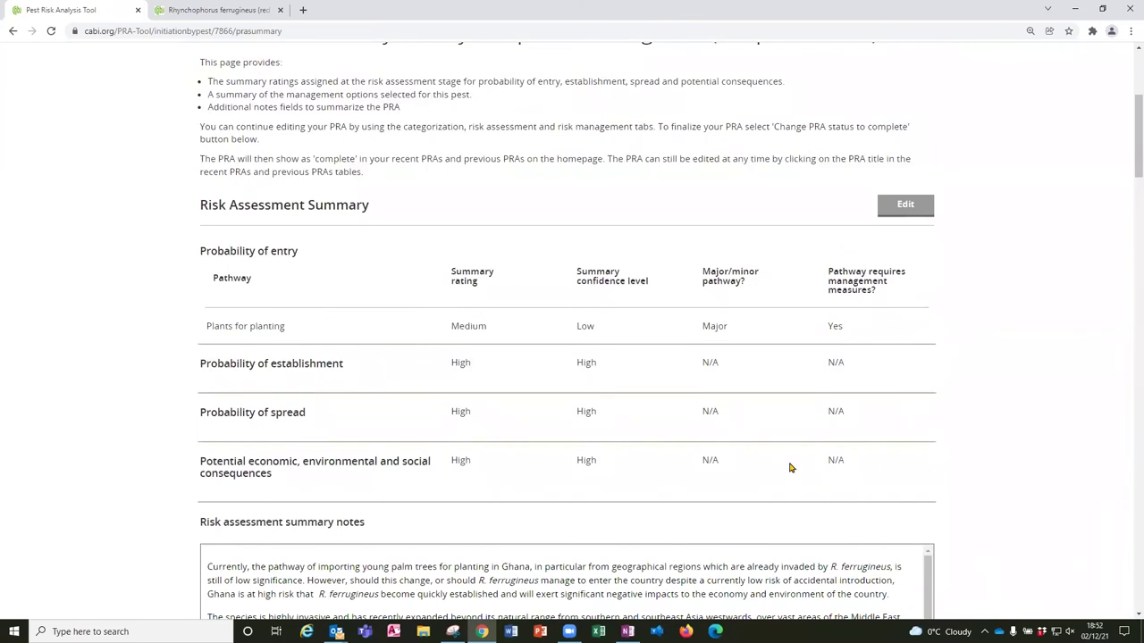
scroll(790, 468, "down", 1)
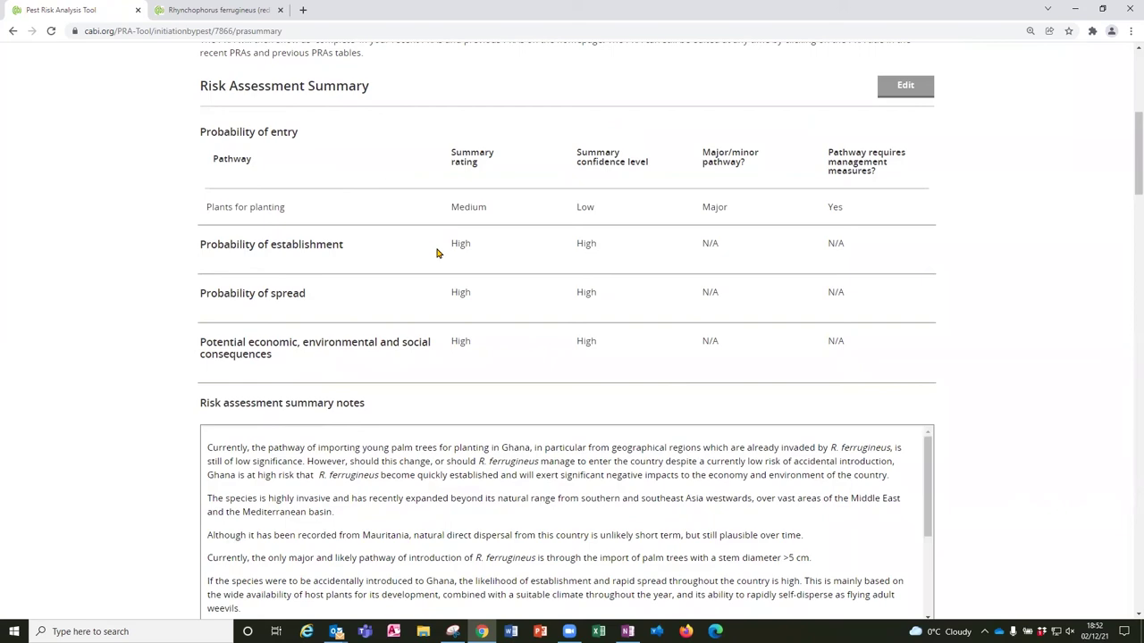
scroll(696, 301, "down", 3)
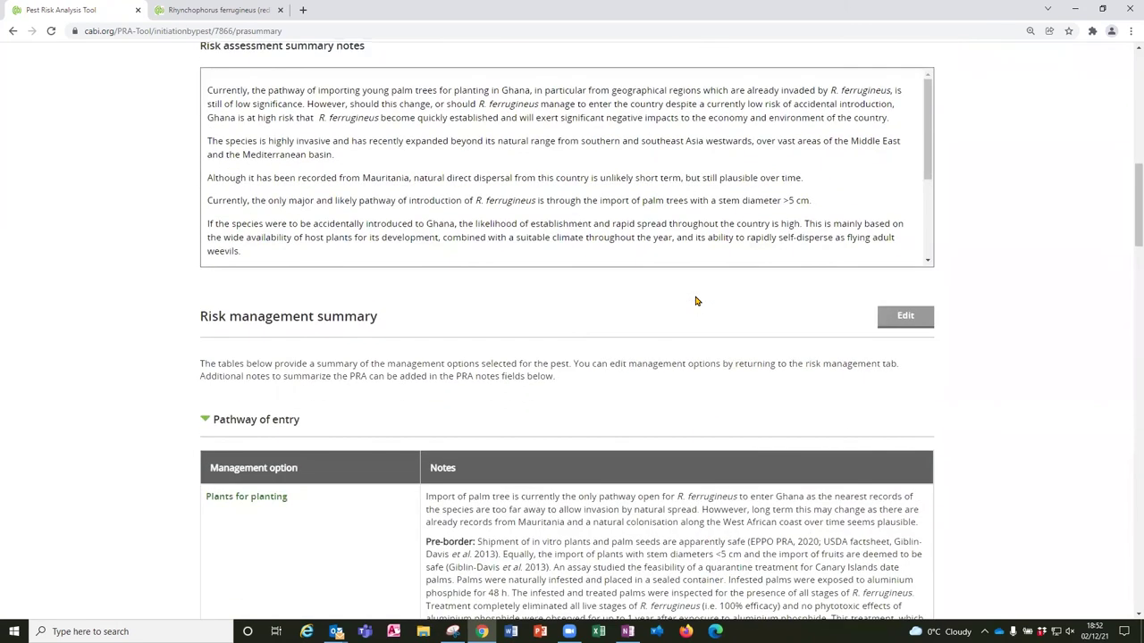
scroll(696, 301, "down", 1)
scroll(631, 331, "down", 2)
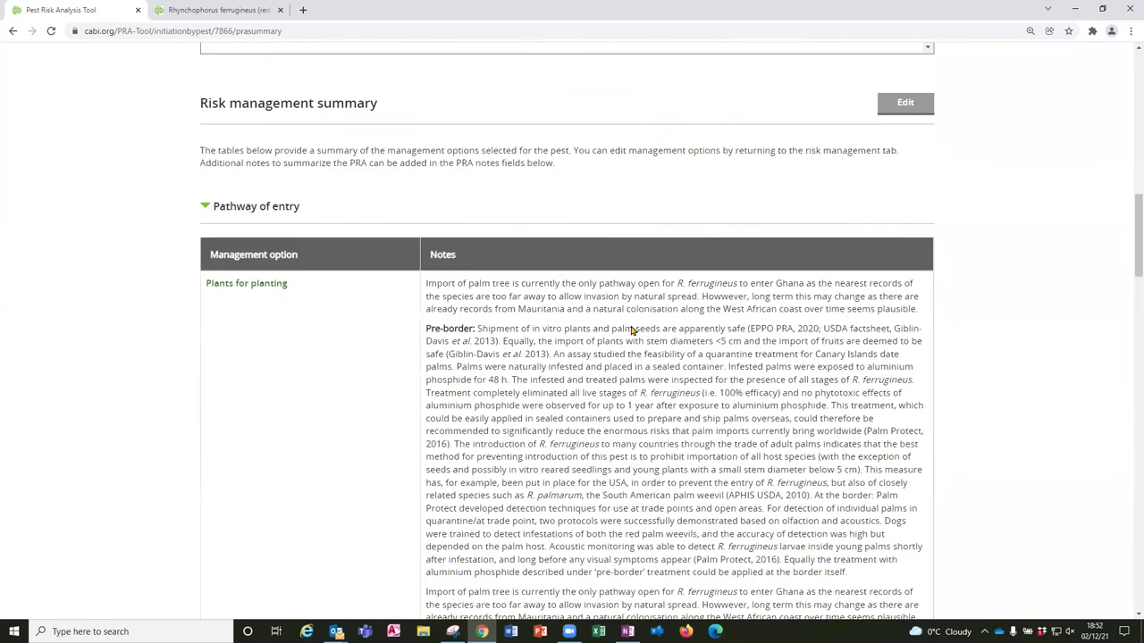
scroll(631, 330, "down", 9)
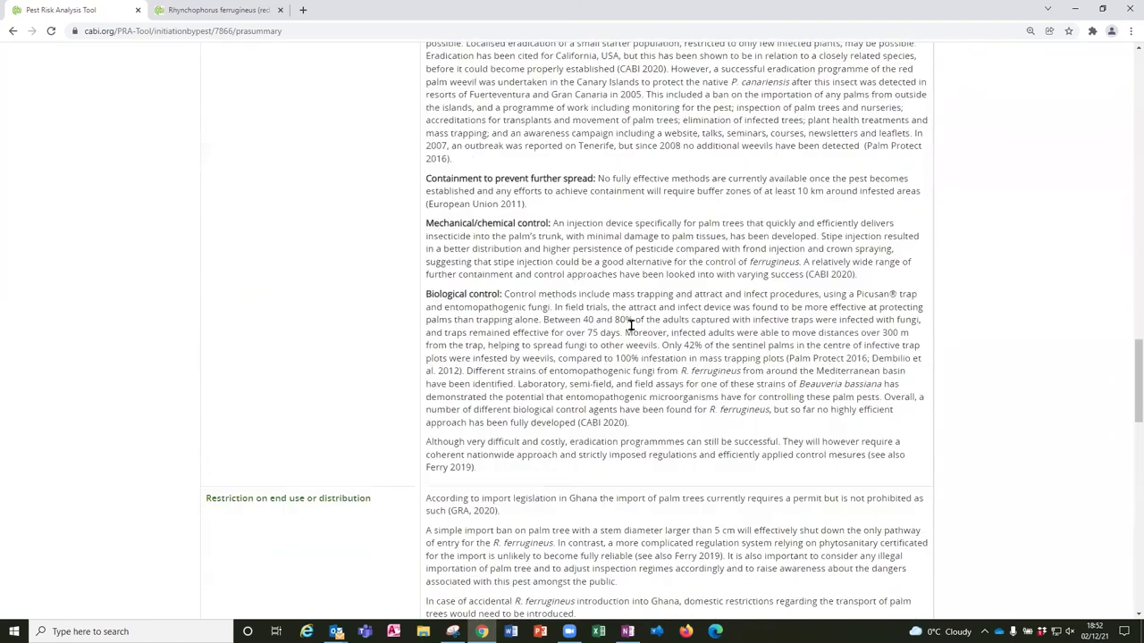
scroll(630, 325, "down", 8)
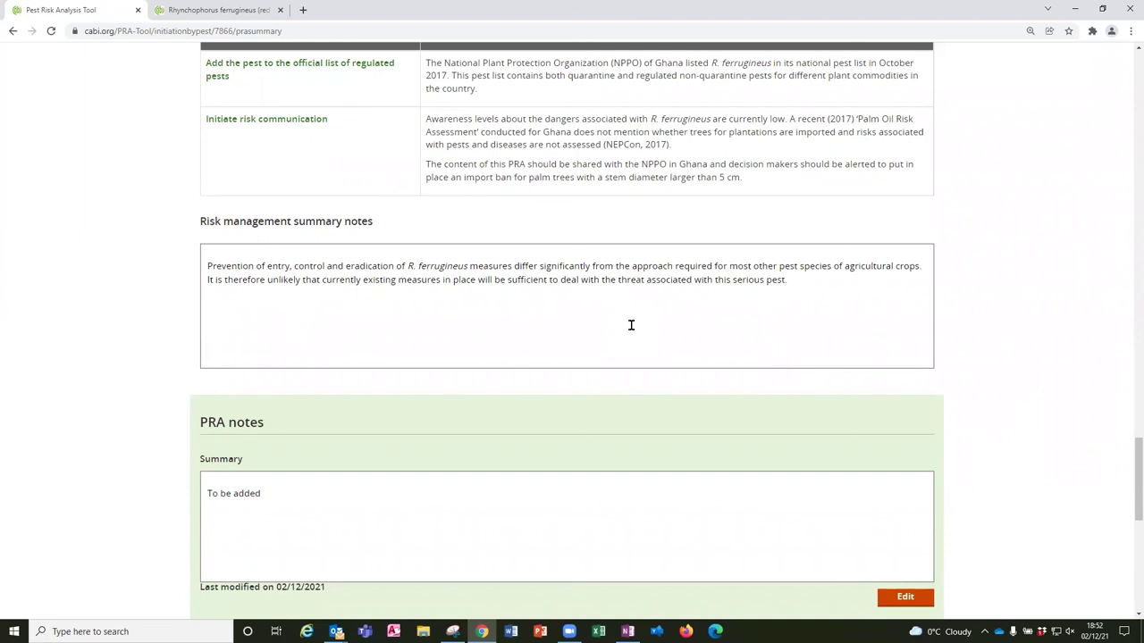
- Scroll to the end of the PRA summary, leave status to complete as No, then return to the top
scroll(631, 325, "down", 1)
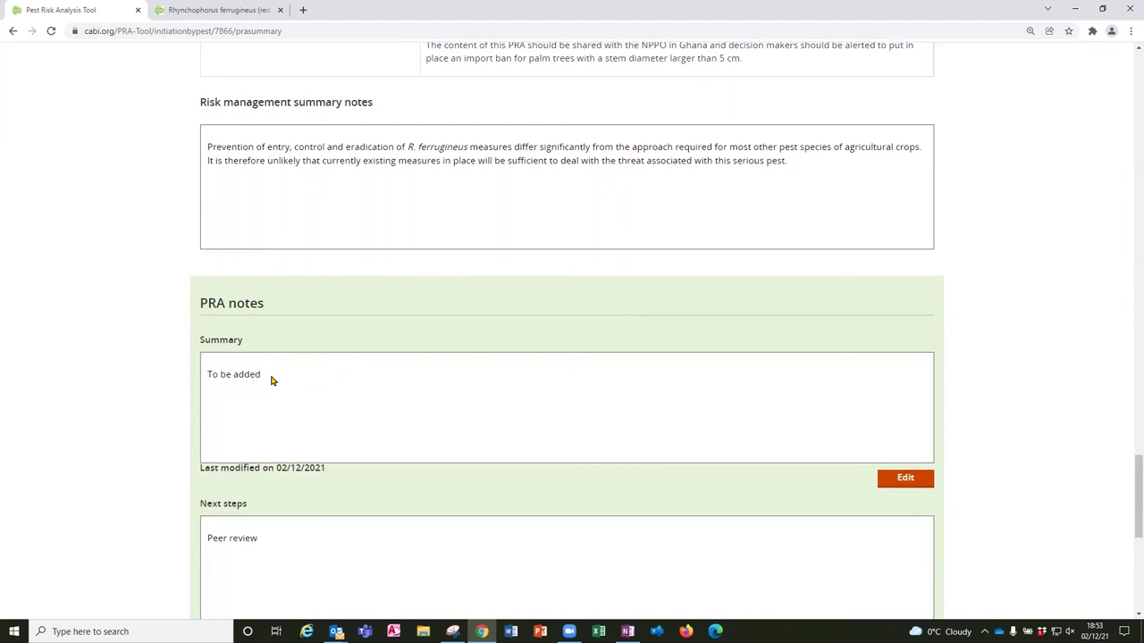
scroll(273, 381, "down", 1)
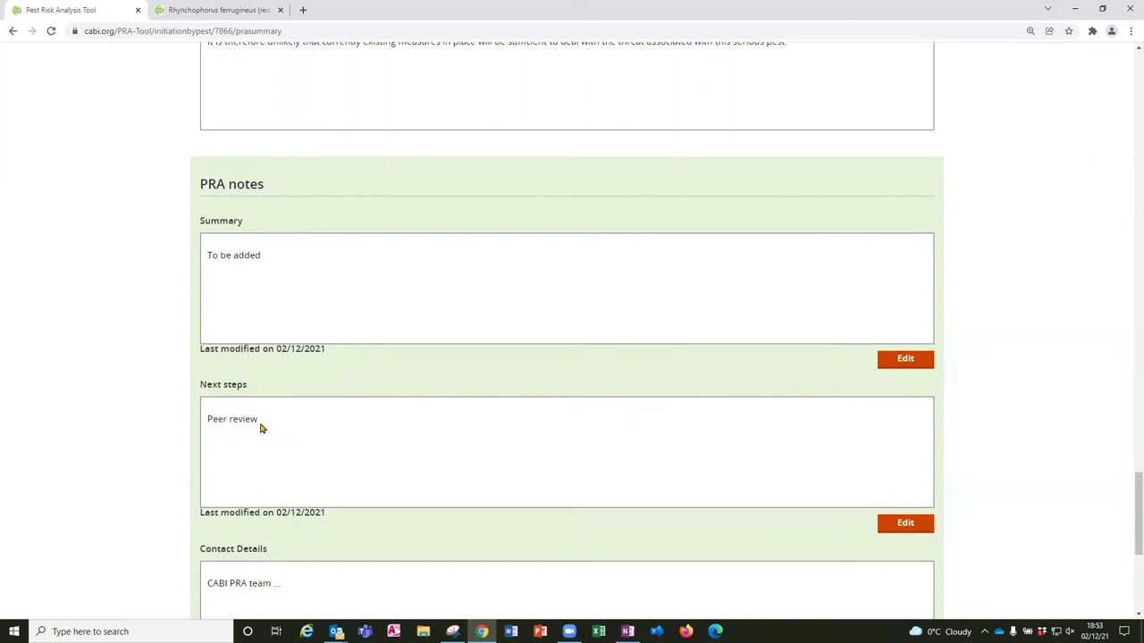
scroll(416, 431, "down", 1)
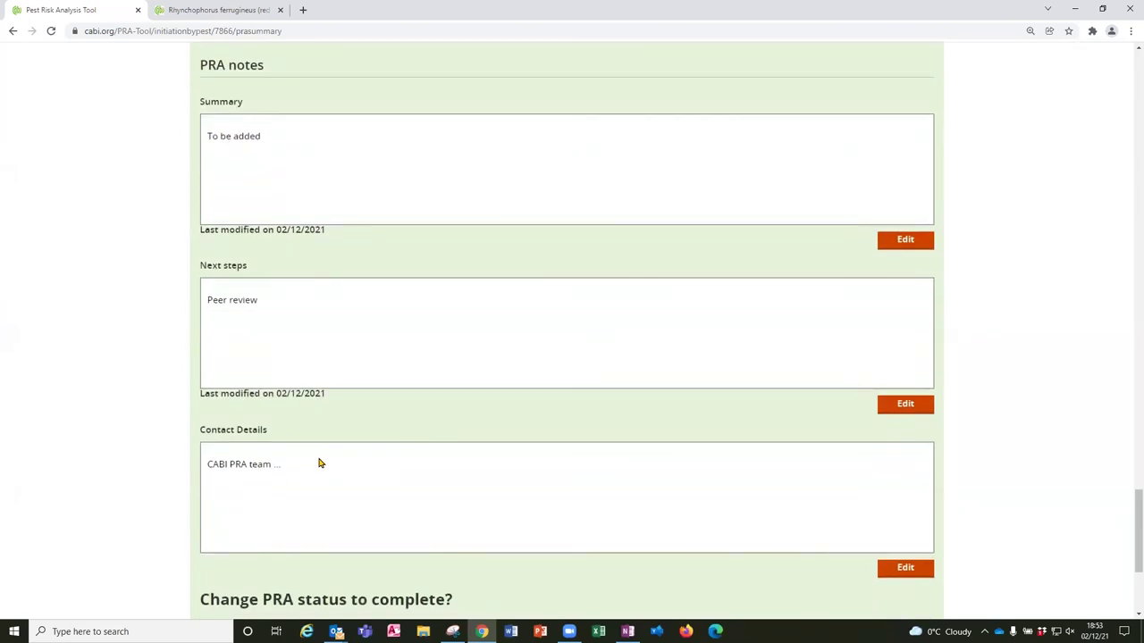
scroll(320, 463, "down", 1)
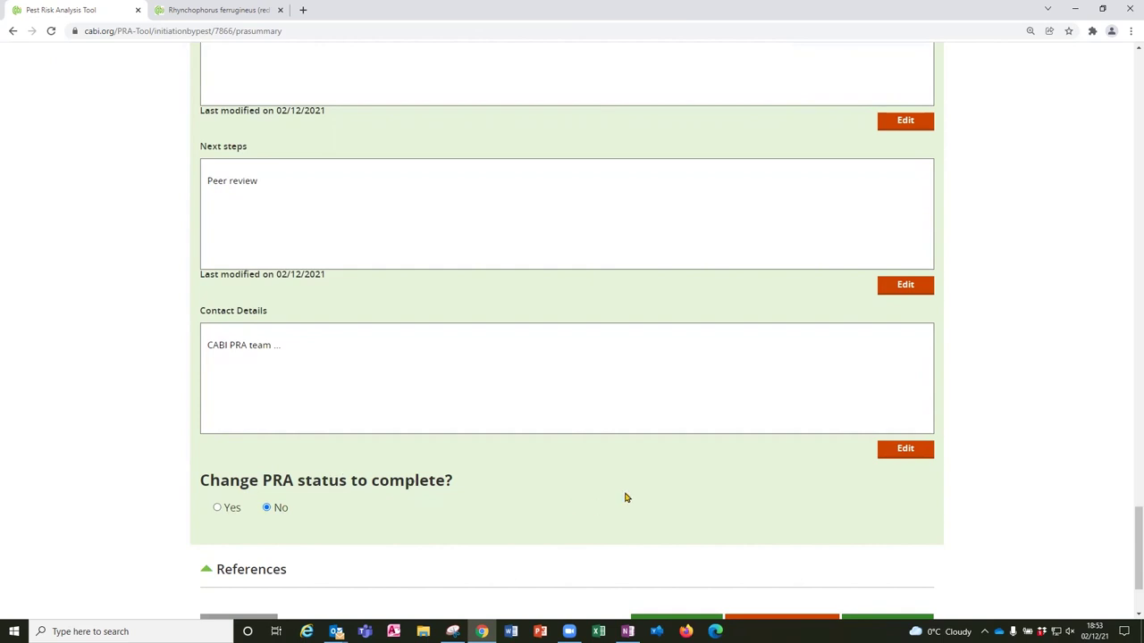
scroll(625, 498, "down", 1)
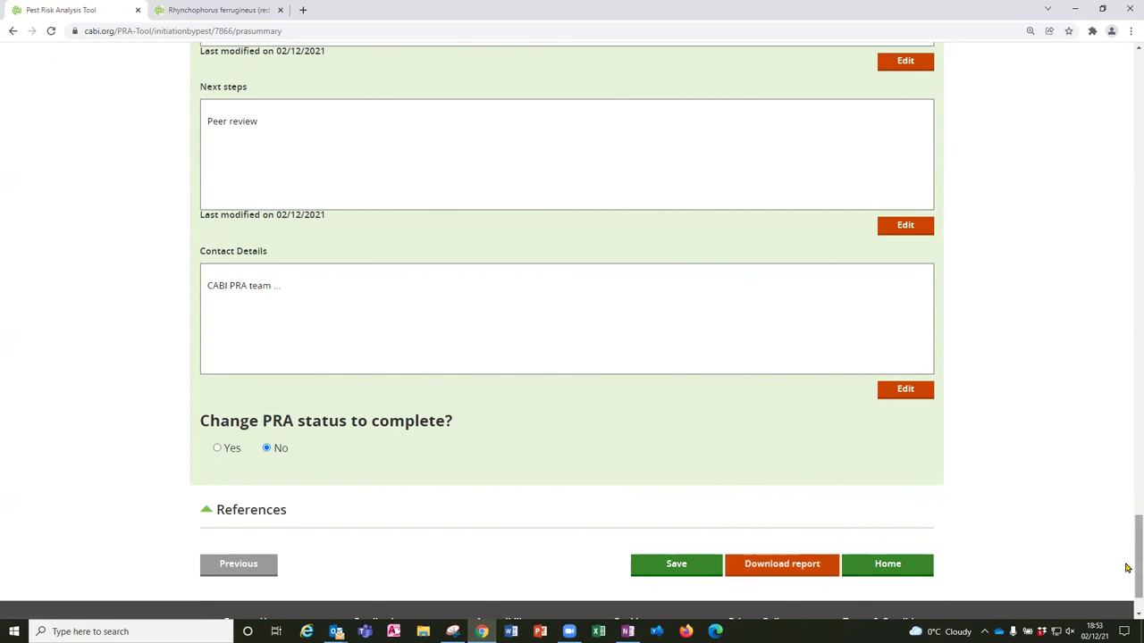
left_click_drag(1127, 552, 1129, 77)
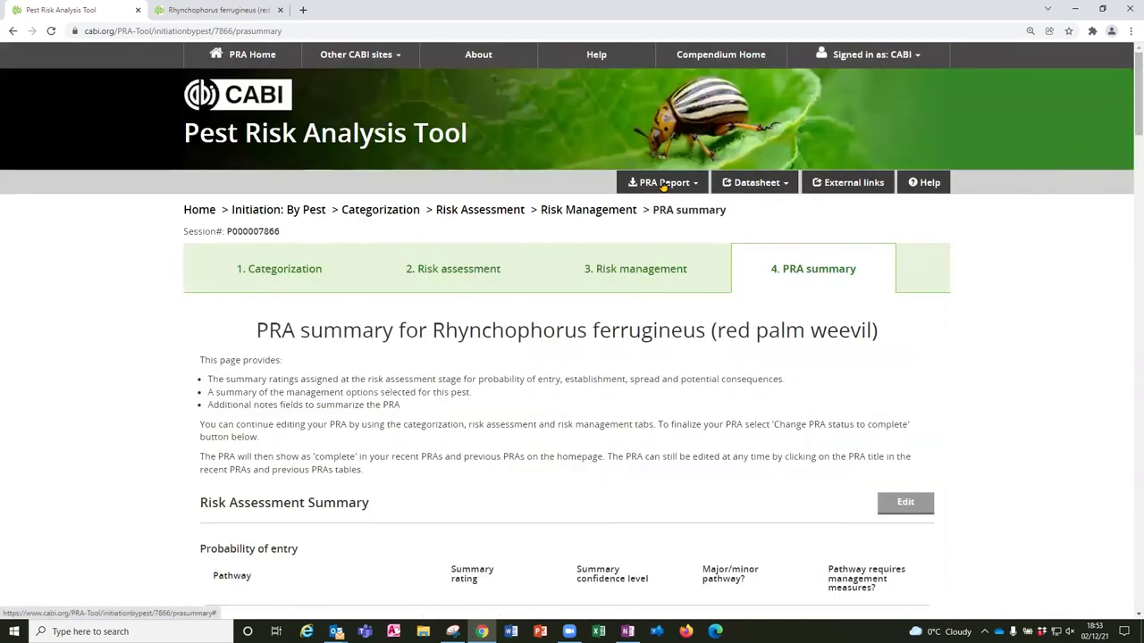
- From the Risk assessment tab, open the PRA's HTML report via PRA Report
left_click(459, 273)
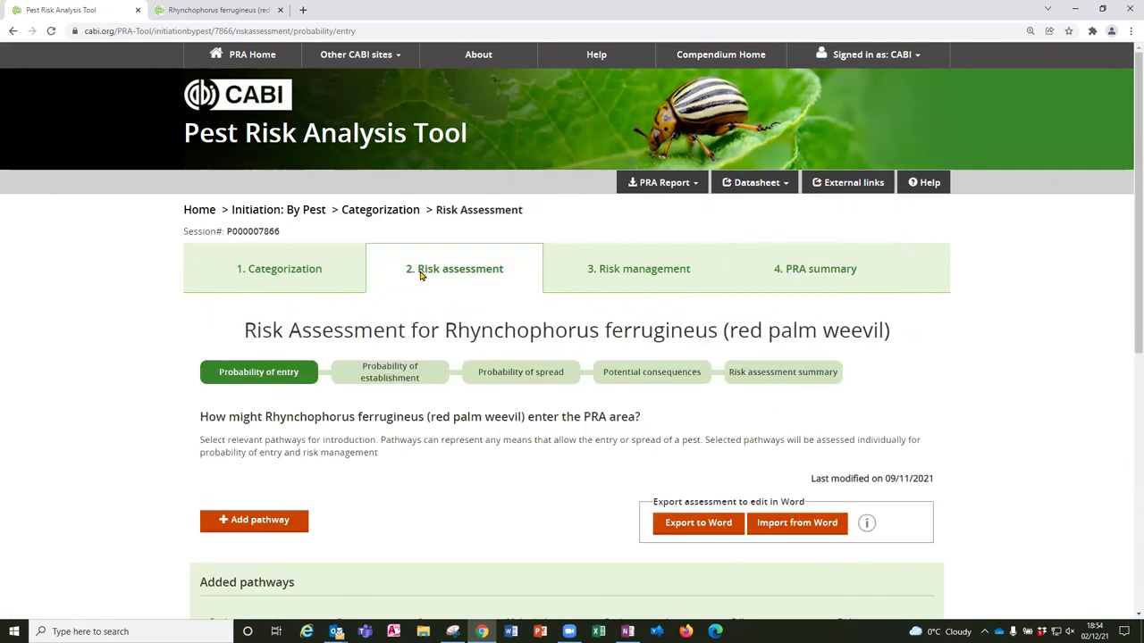
left_click(696, 187)
left_click(678, 209)
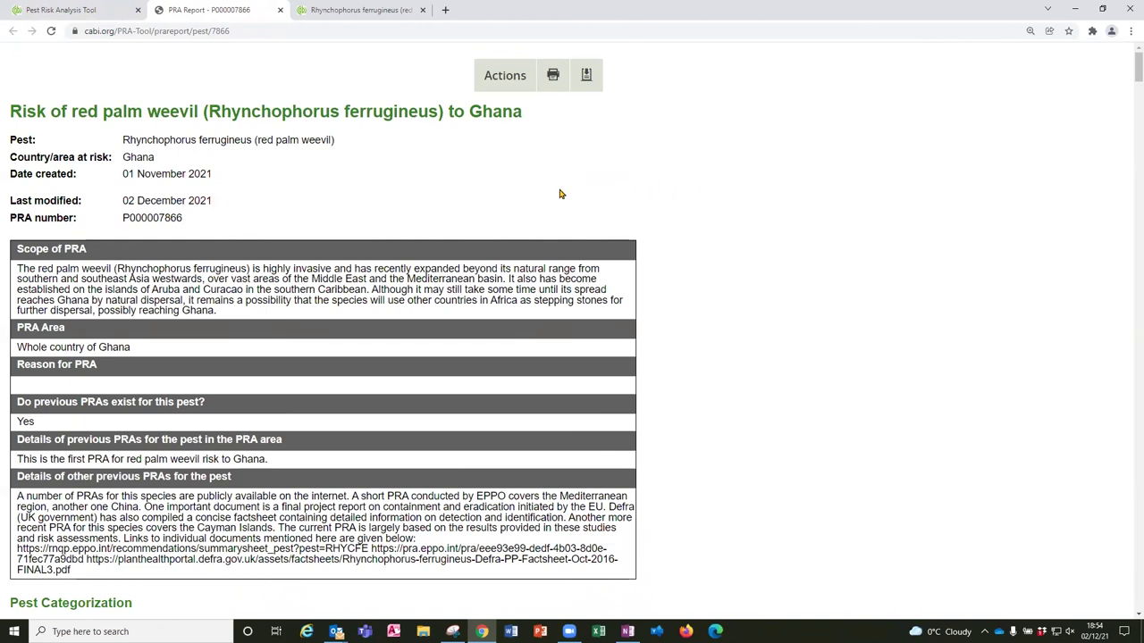
- Skim the HTML report, then export it as 7866-PraReport (10).docx and open it in Word
scroll(560, 194, "down", 8)
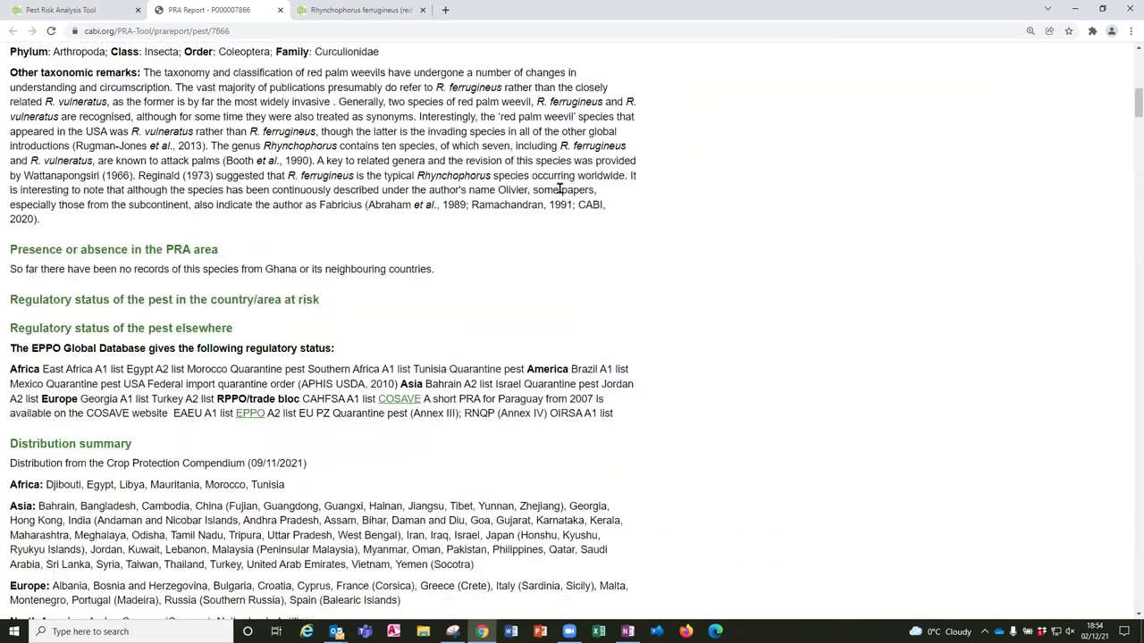
scroll(560, 190, "down", 6)
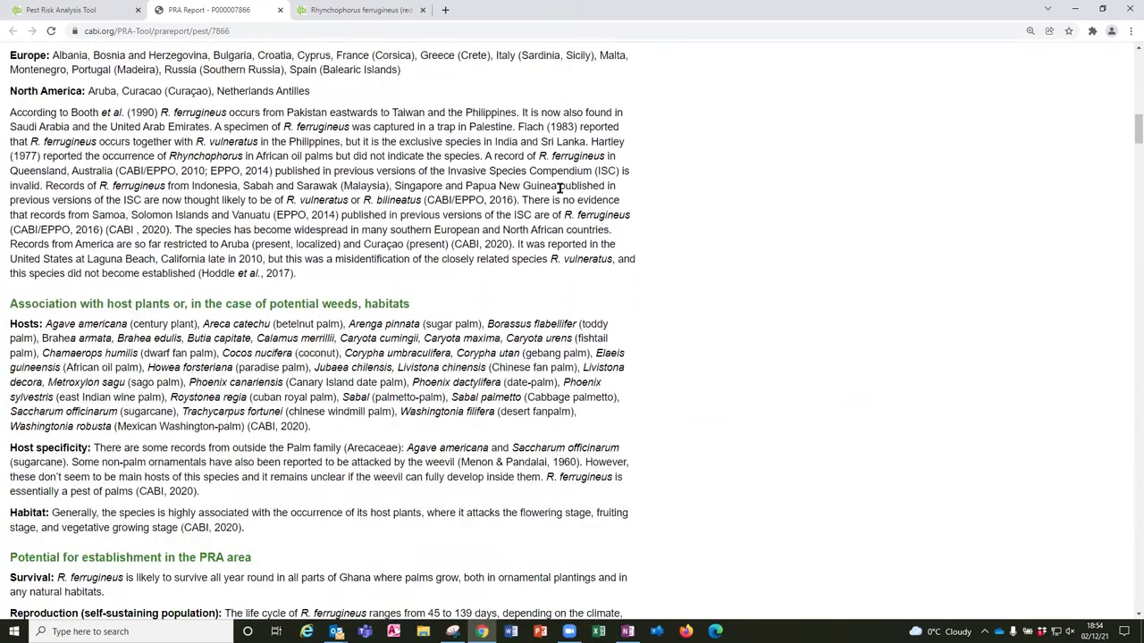
scroll(560, 187, "down", 3)
scroll(561, 192, "up", 4)
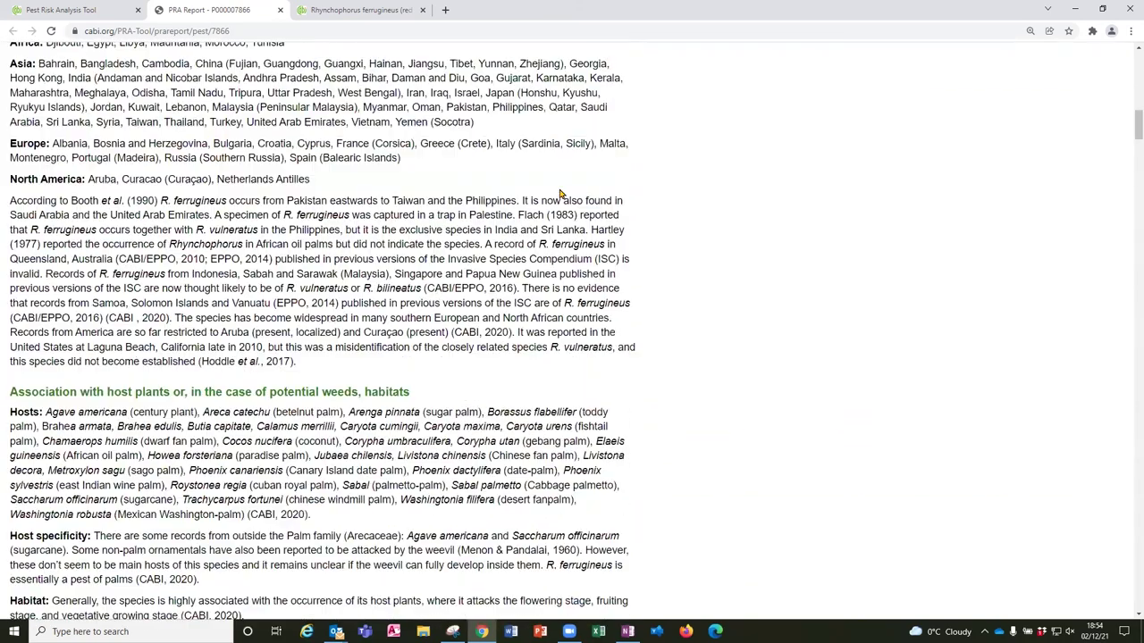
scroll(561, 193, "up", 13)
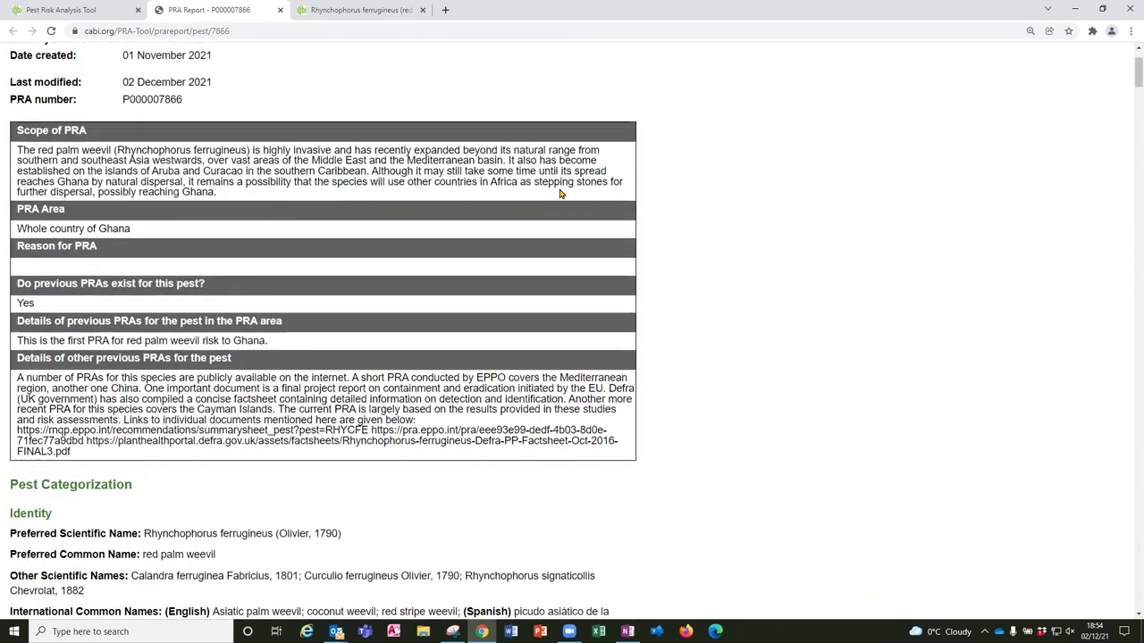
scroll(560, 194, "up", 2)
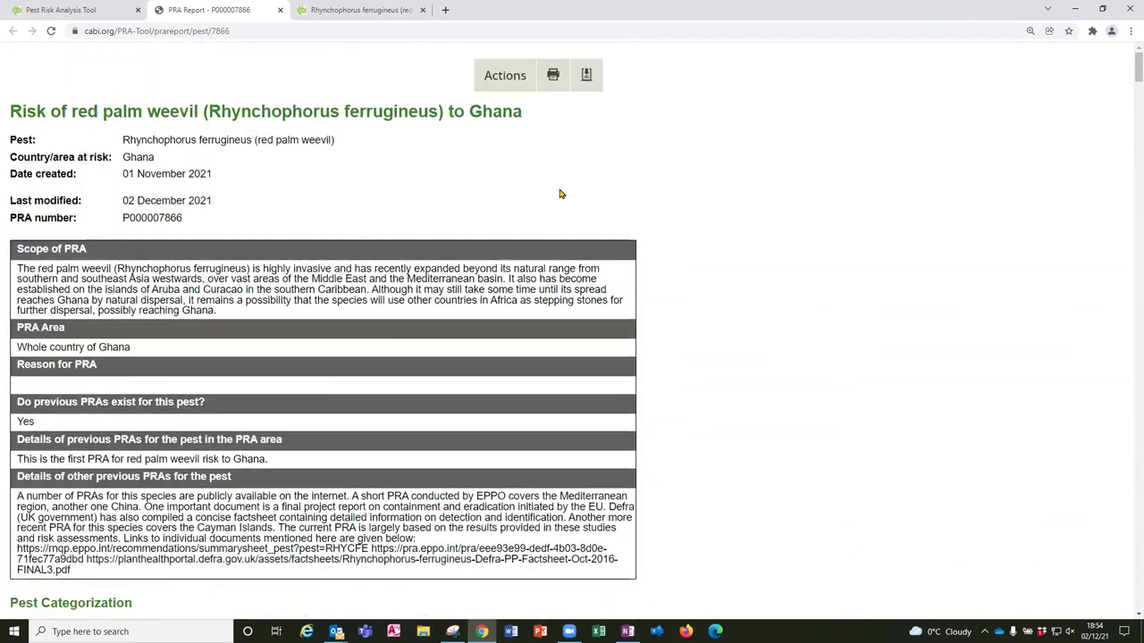
left_click(587, 77)
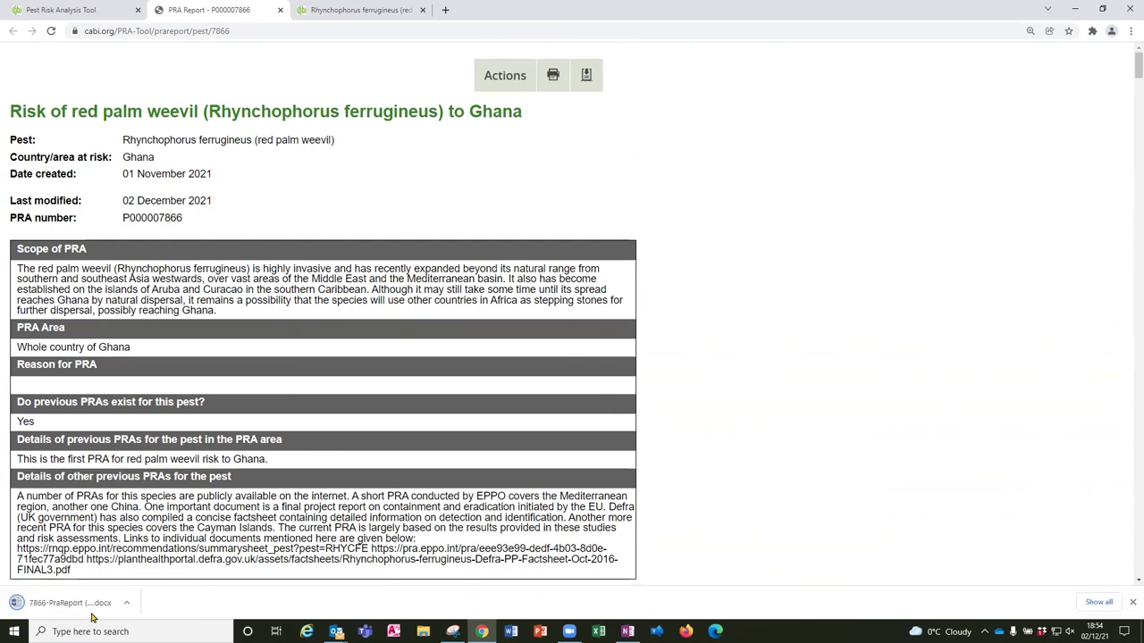
left_click(85, 609)
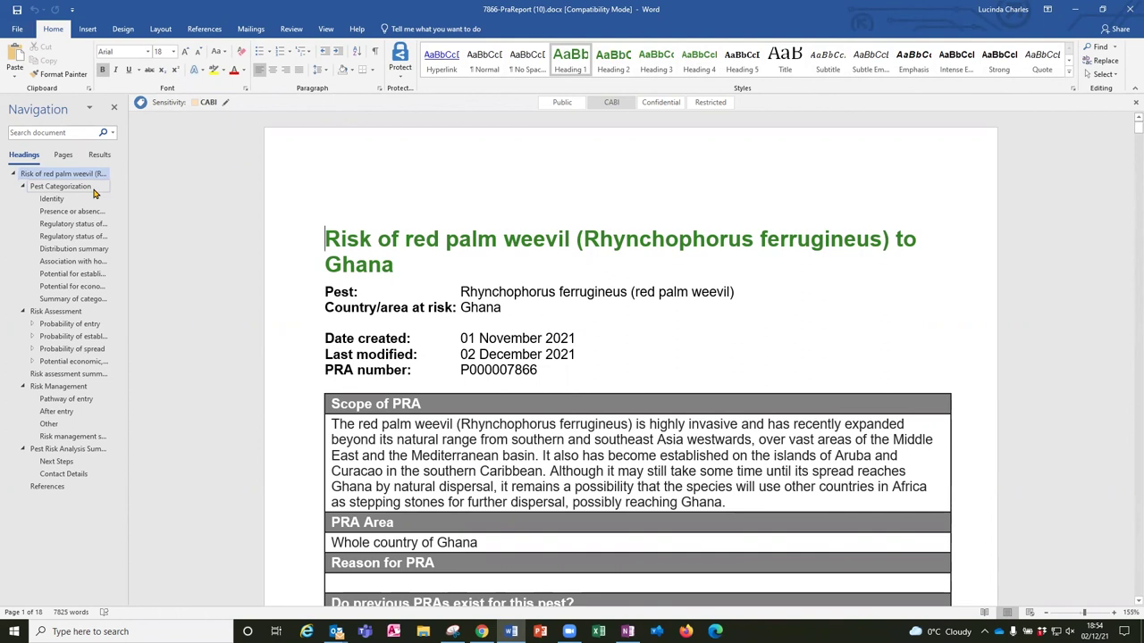
- Check the Pest Categorization, Risk Assessment, Risk assessment summary and References sections, then close Word
left_click(74, 188)
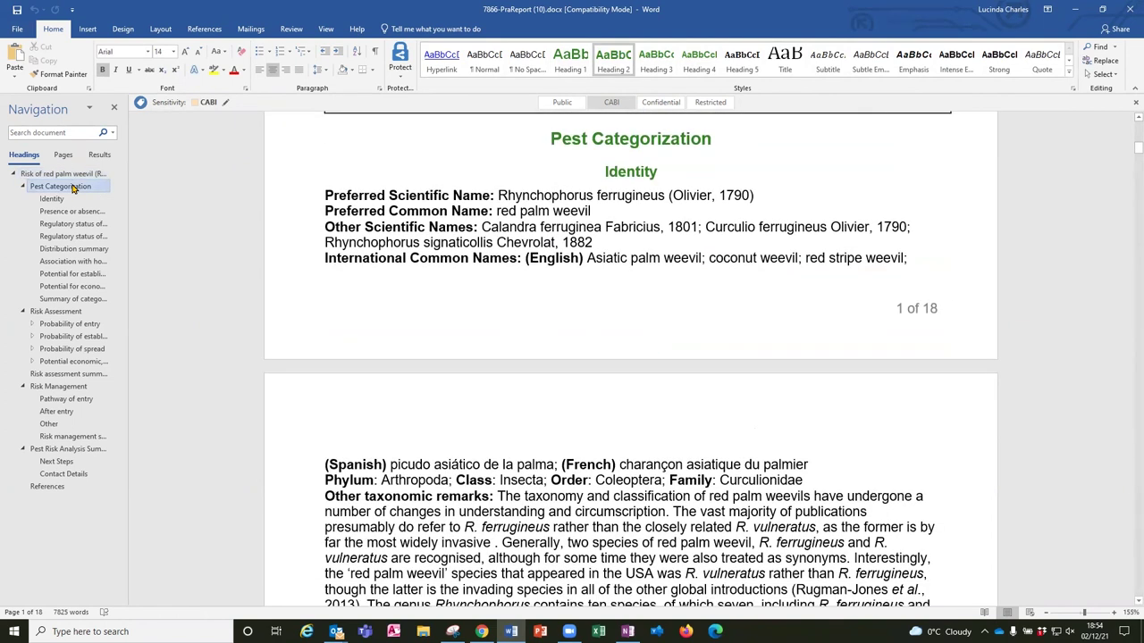
left_click(64, 312)
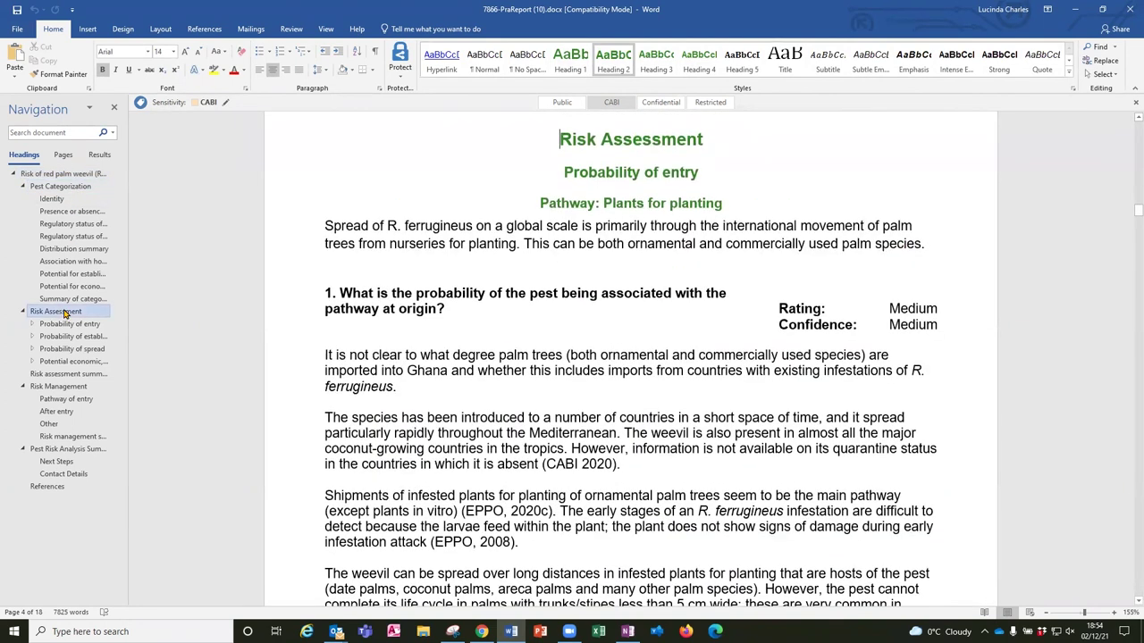
left_click(71, 376)
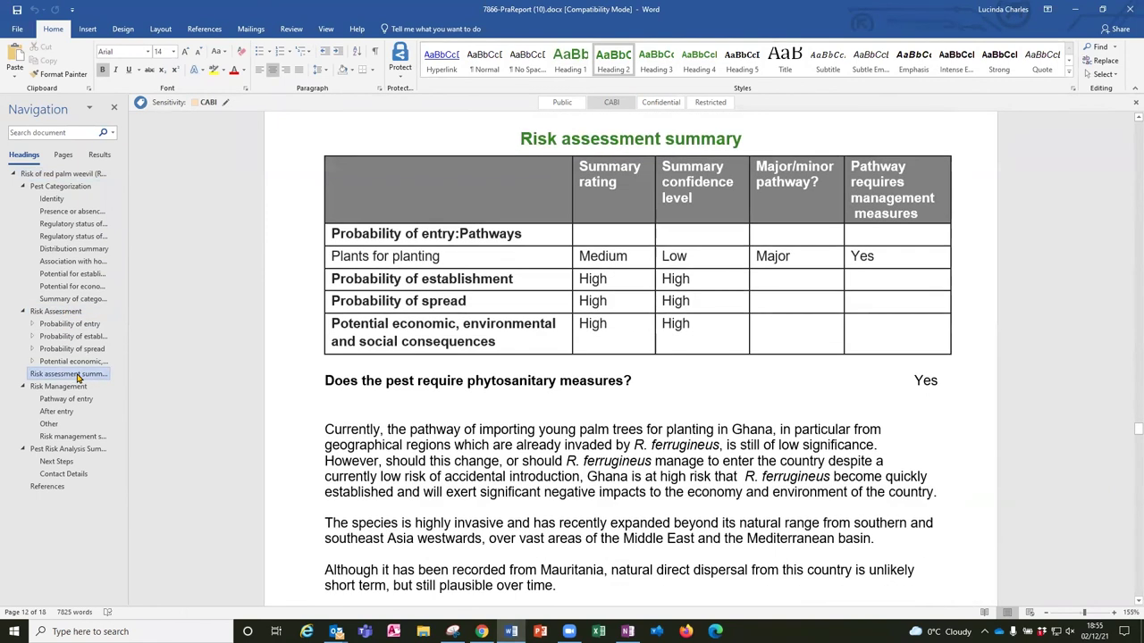
left_click(51, 487)
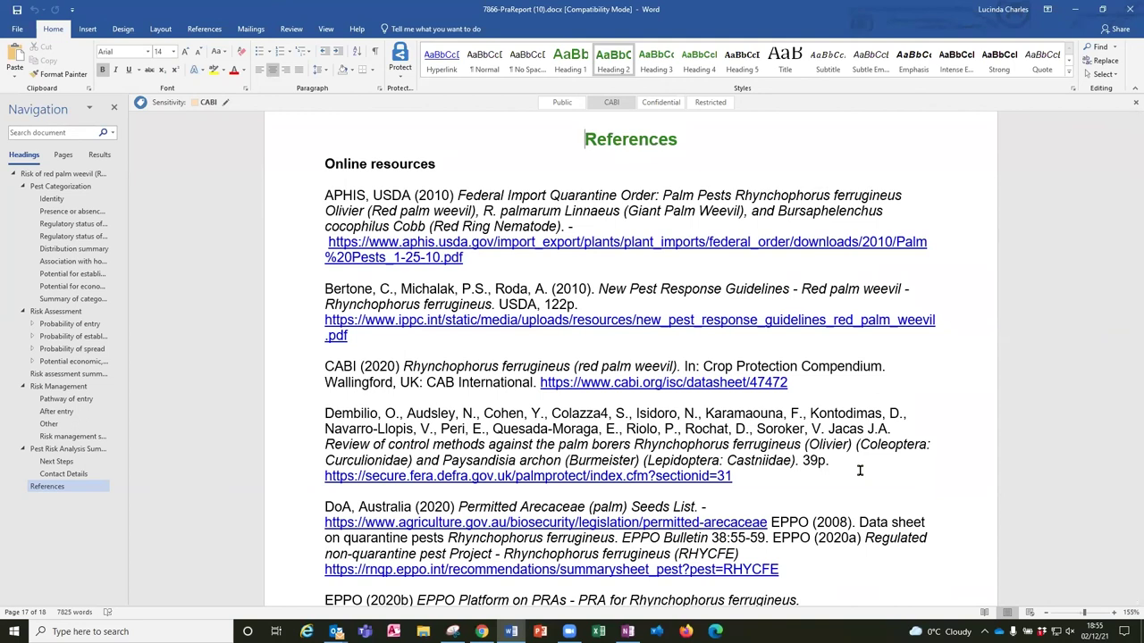
left_click(1127, 11)
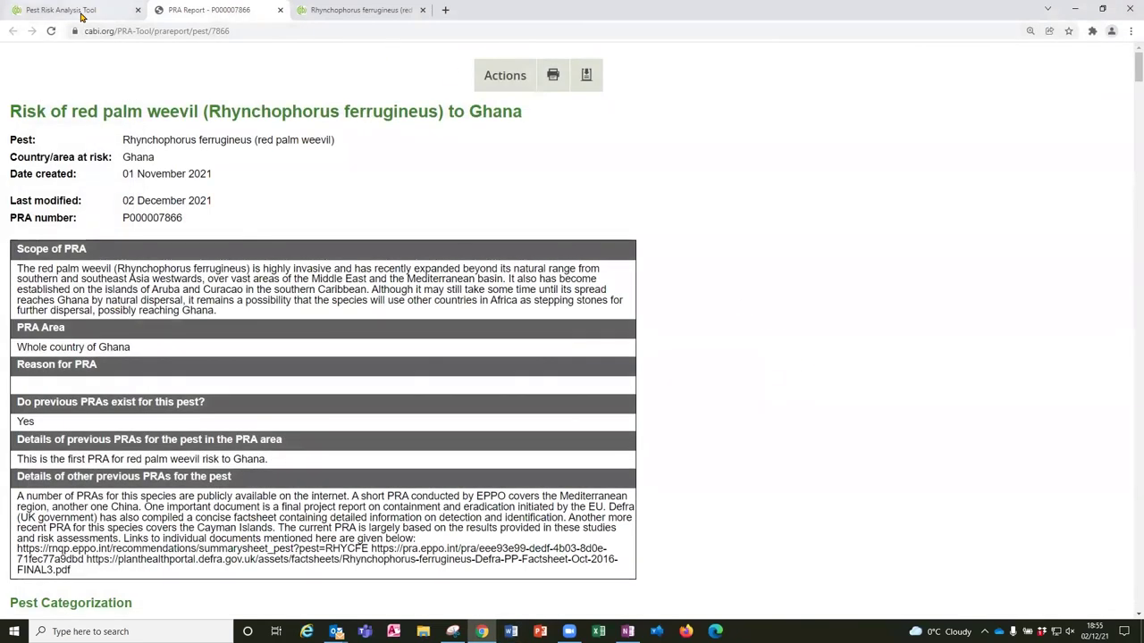
- Return to the Pest Risk Analysis Tool and bring up its Help page of user guides
left_click(98, 11)
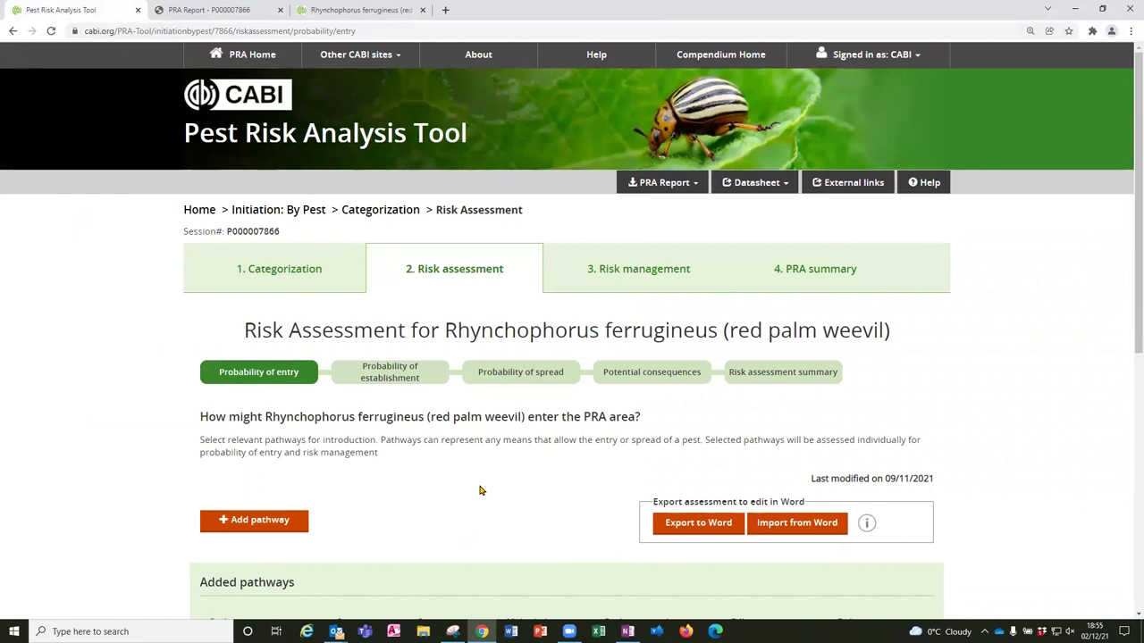
left_click(923, 185)
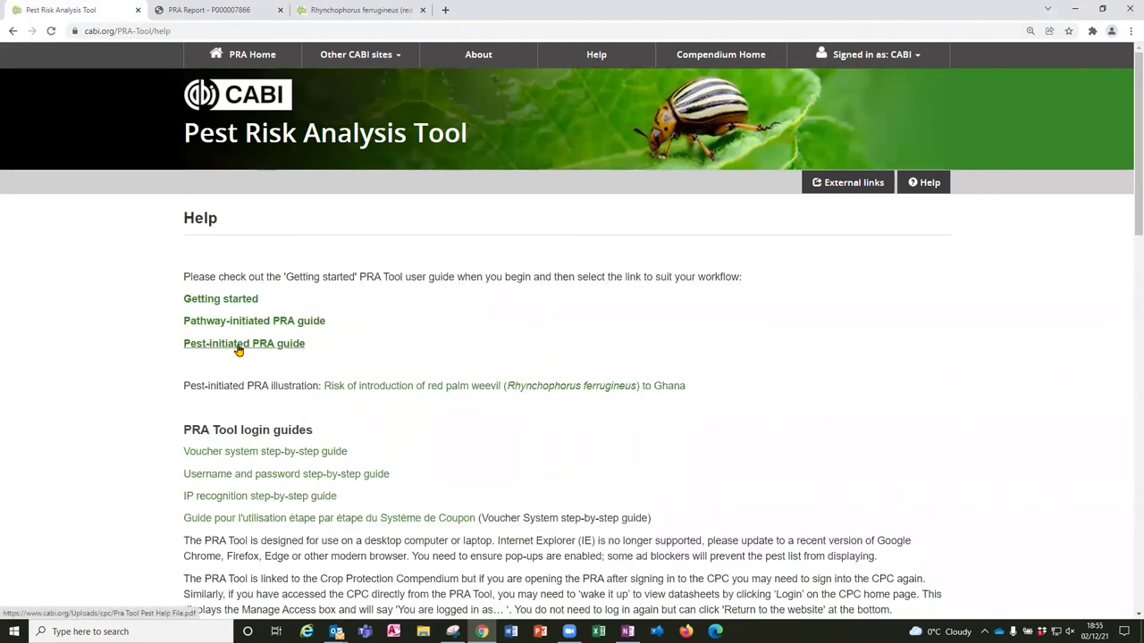